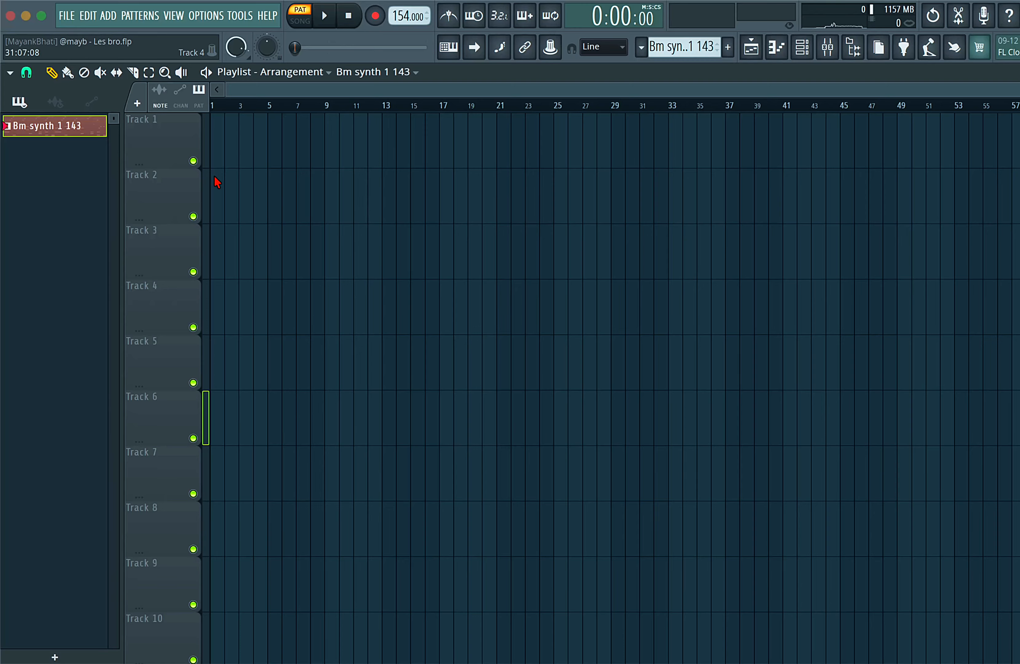
- Load the Analog Organ preset from the Organ category in Analog Lab V
left_click(194, 130)
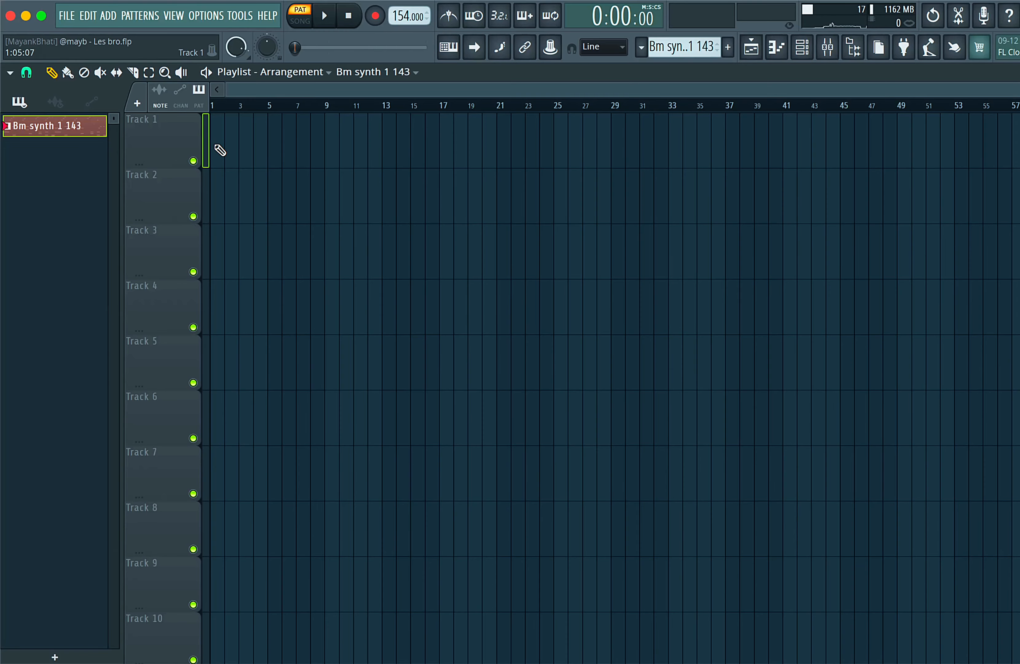
left_click(219, 150)
left_click(548, 80)
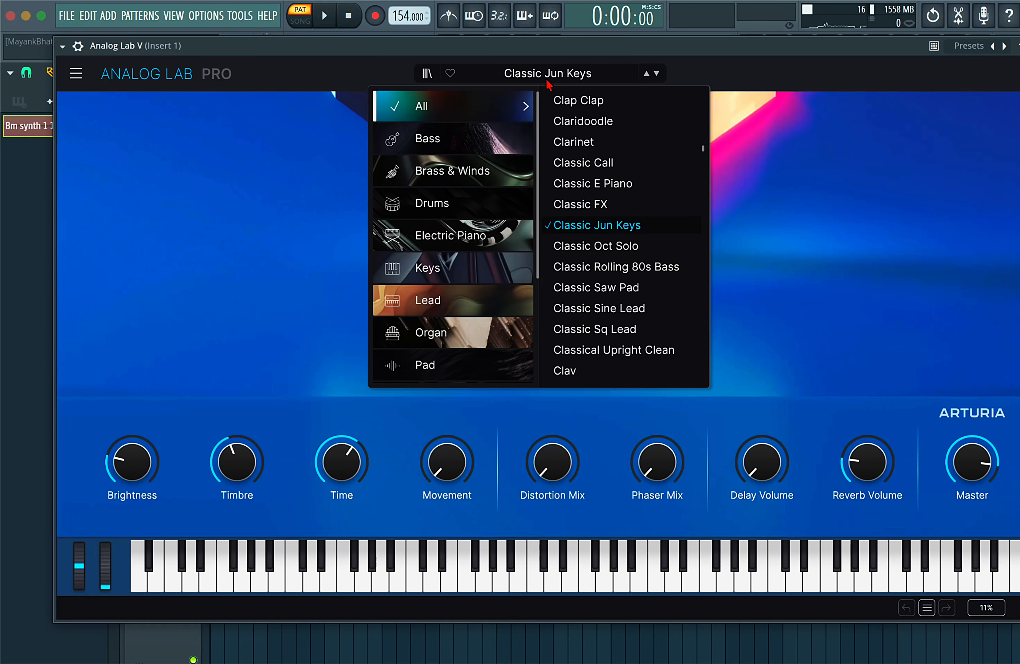
scroll(601, 311, "down", 3)
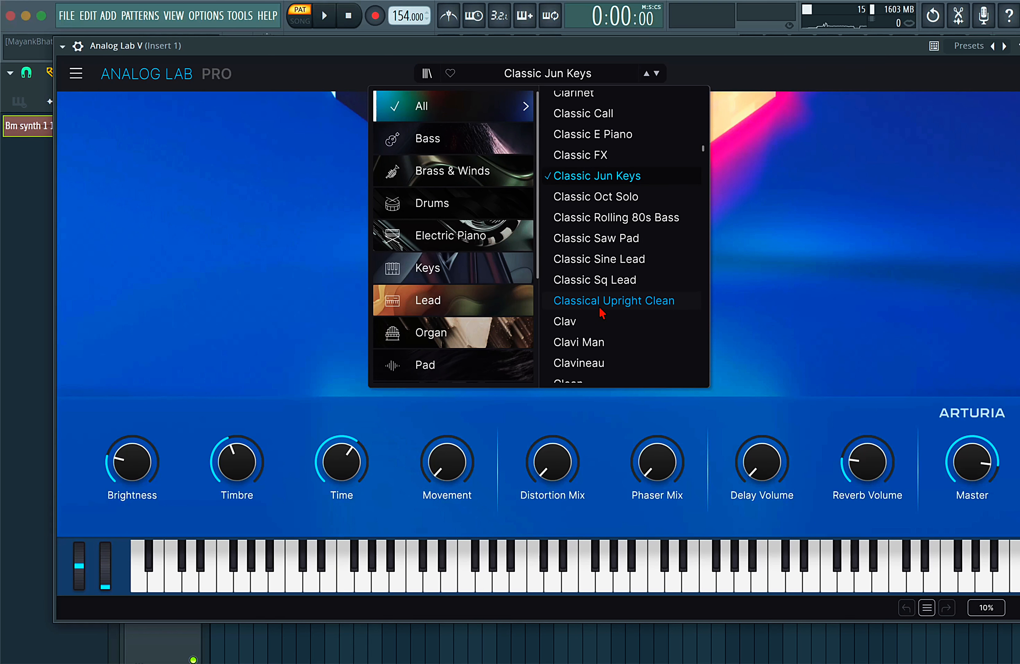
left_click(471, 332)
left_click(585, 232)
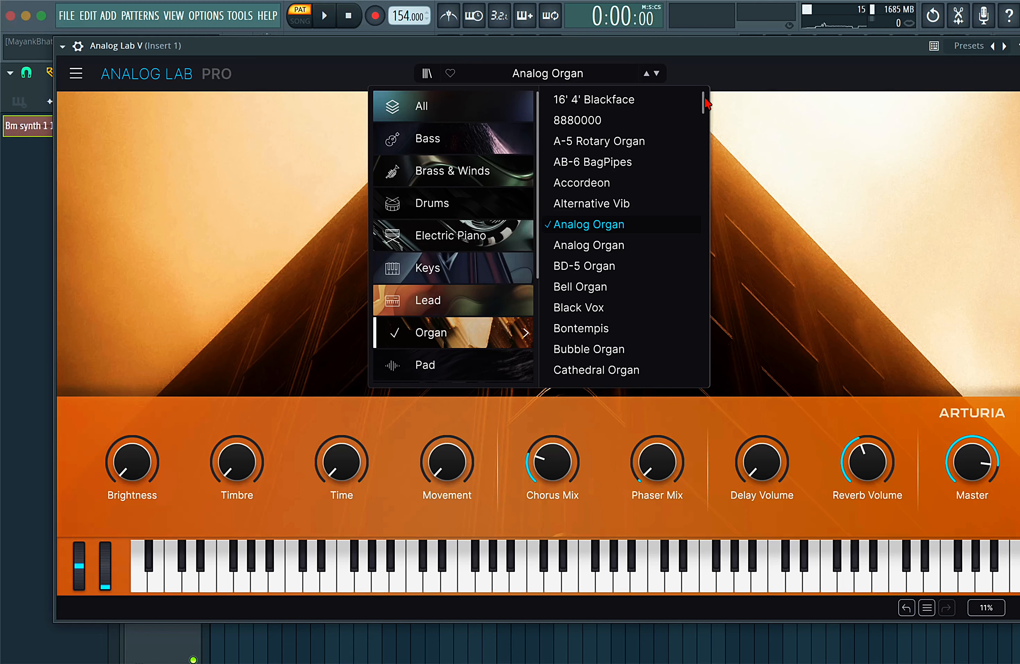
scroll(649, 337, "down", 3)
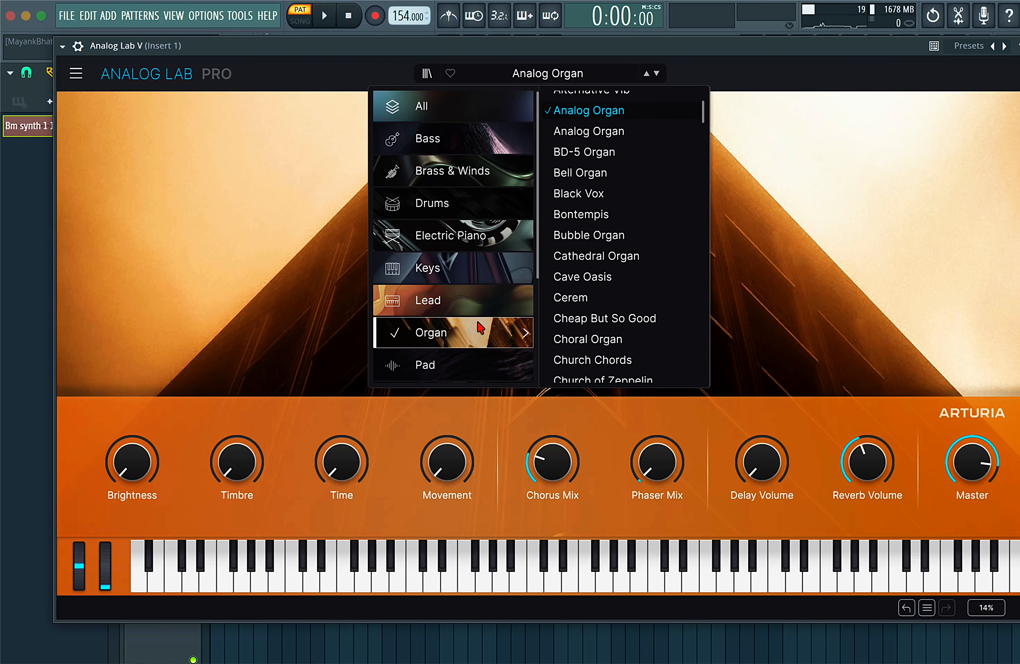
- Load the Just Beat It preset from the Lead category
left_click(480, 304)
scroll(602, 317, "down", 15)
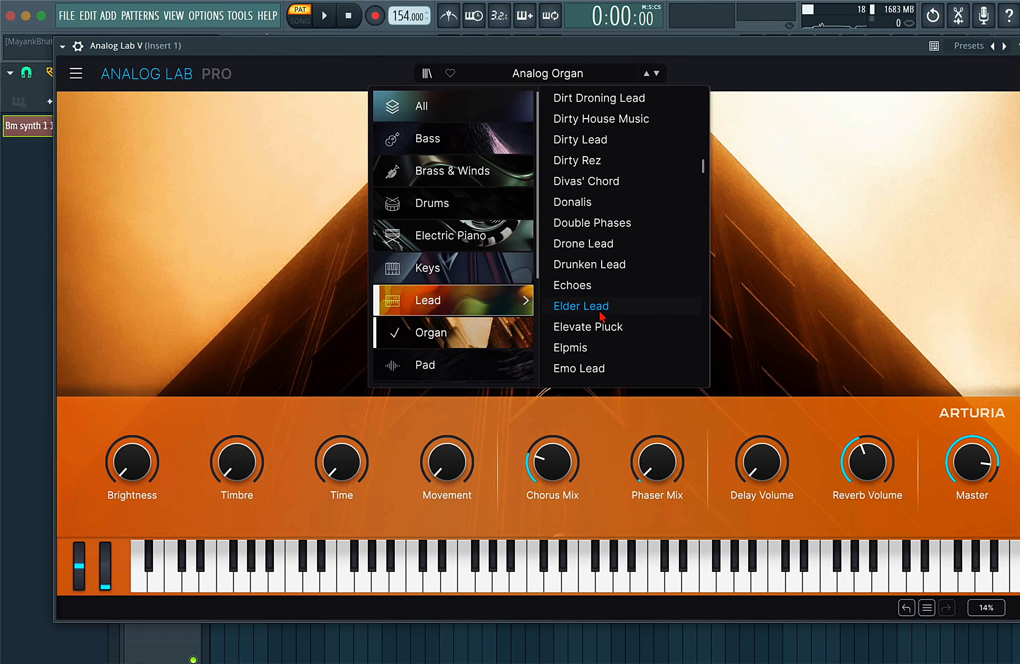
scroll(627, 250, "down", 20)
left_click(626, 254)
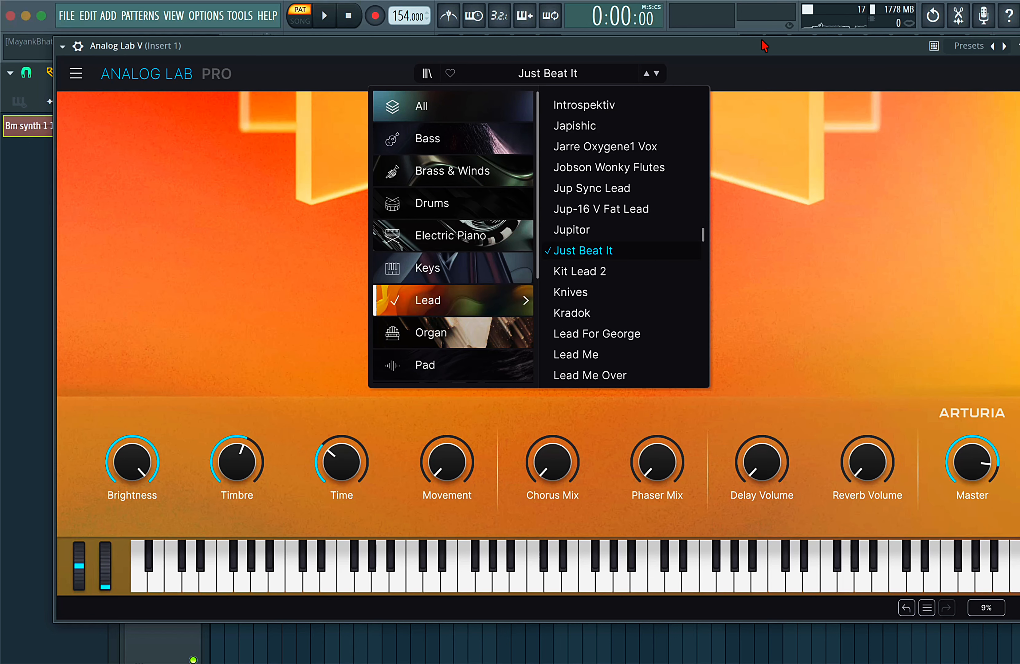
- Audition the neighbouring lead presets while the pattern plays, settle on Echoes and stop playback
left_click_drag(764, 46, 722, 66)
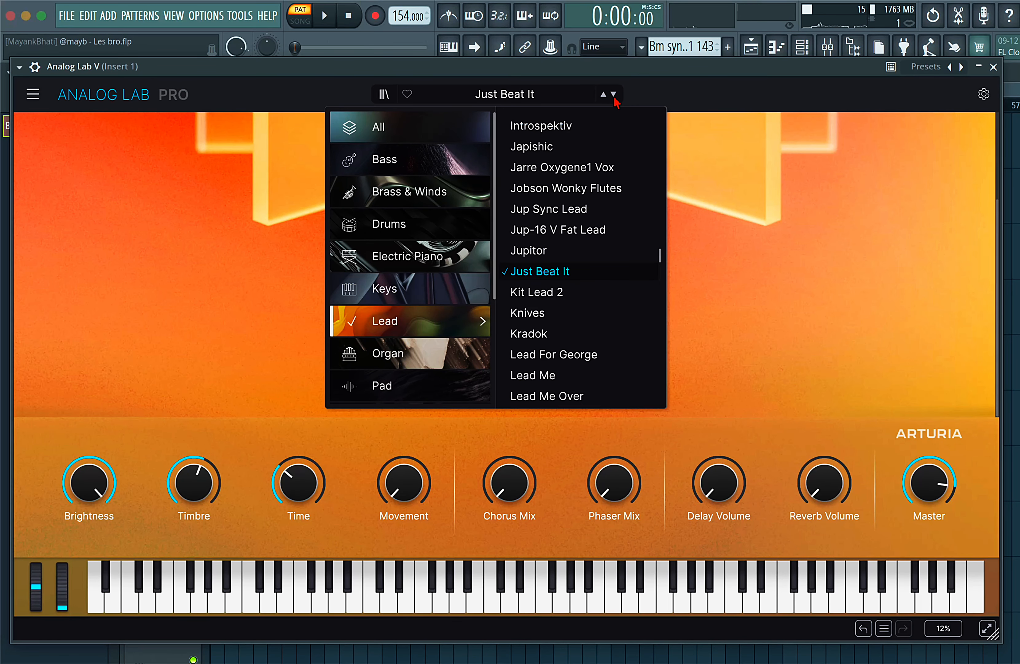
left_click(614, 98)
left_click(615, 97)
key("space")
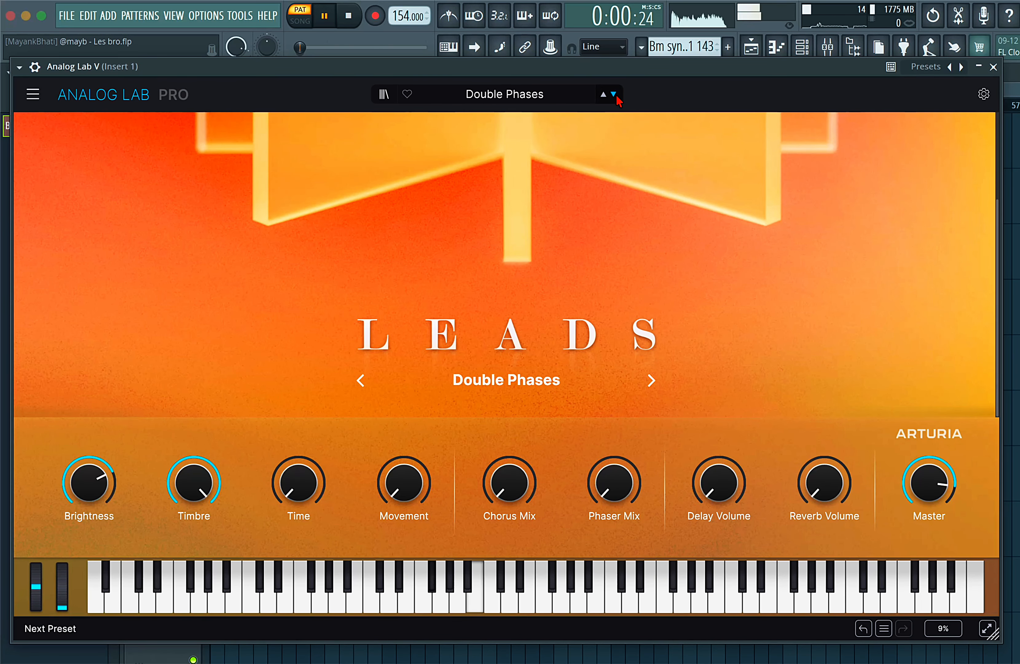
left_click(615, 97)
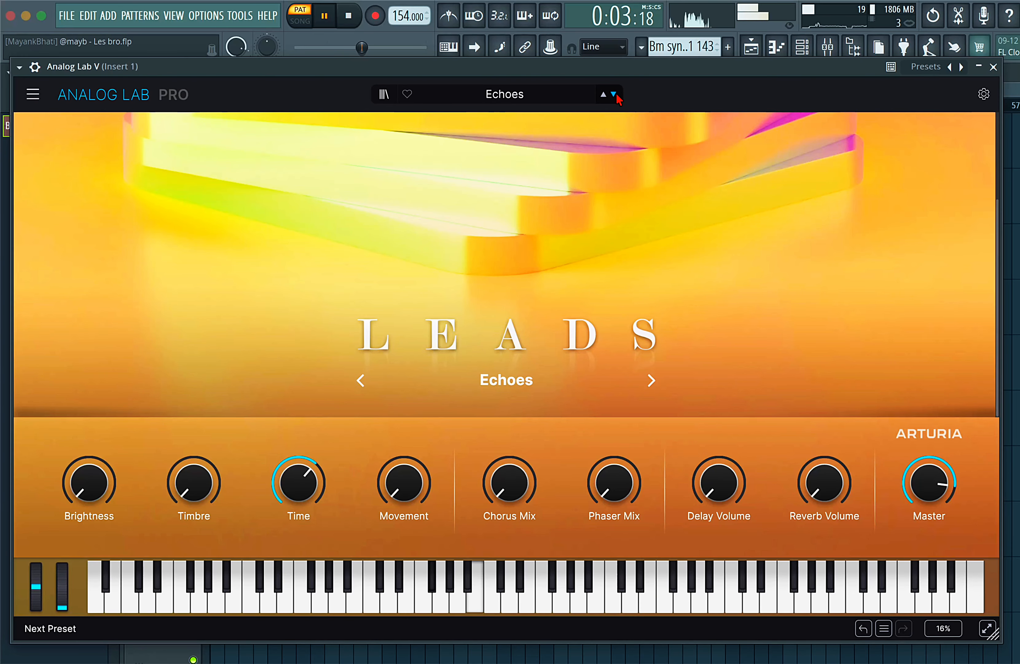
key("space")
- Raise the Brightness of the Echoes preset to roughly a quarter while auditioning the pattern
mouse_move(88, 487)
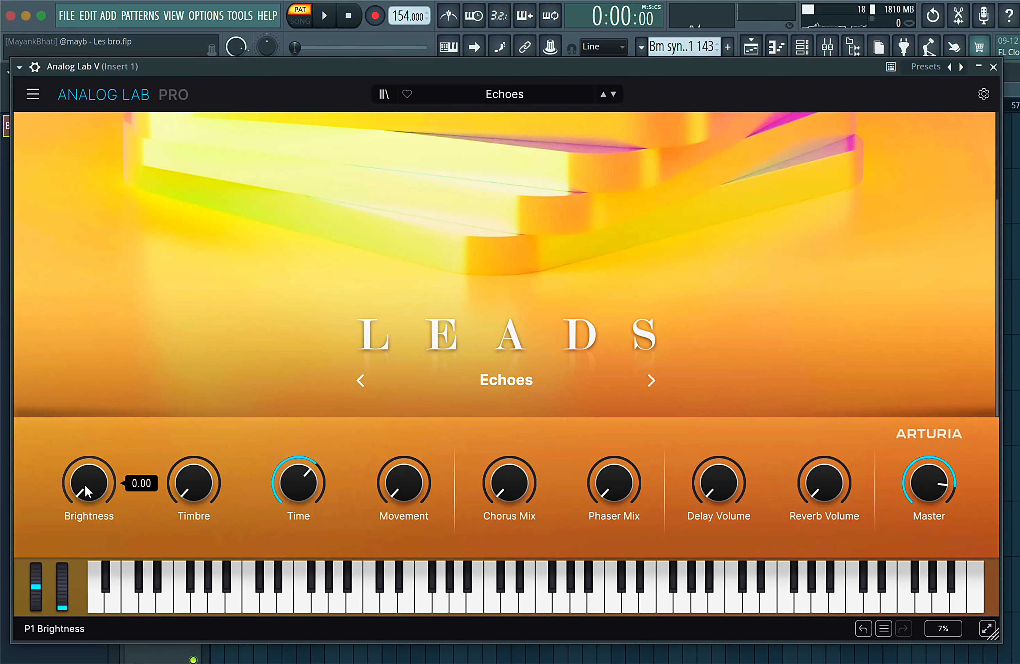
key("space")
left_click_drag(88, 491, 88, 431)
key("space")
key("space")
key("space")
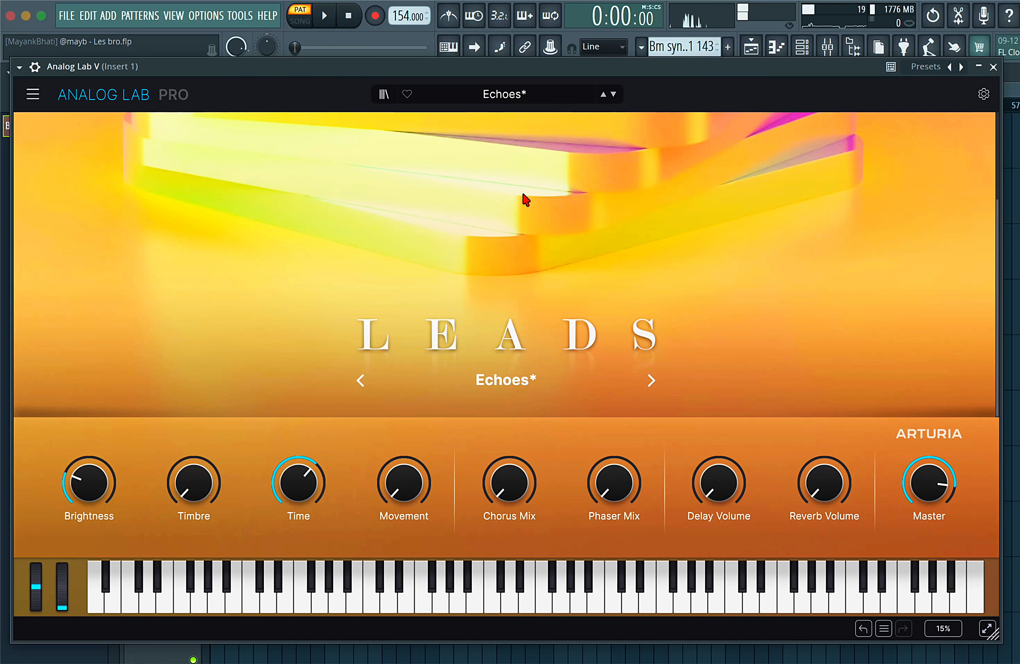
- Reposition the plug-in window and lower the Time control of the Echoes preset to 0.00 while auditioning the pattern
mouse_move(587, 67)
left_mouse_down()
mouse_move(669, 69)
mouse_move(595, 64)
left_mouse_up()
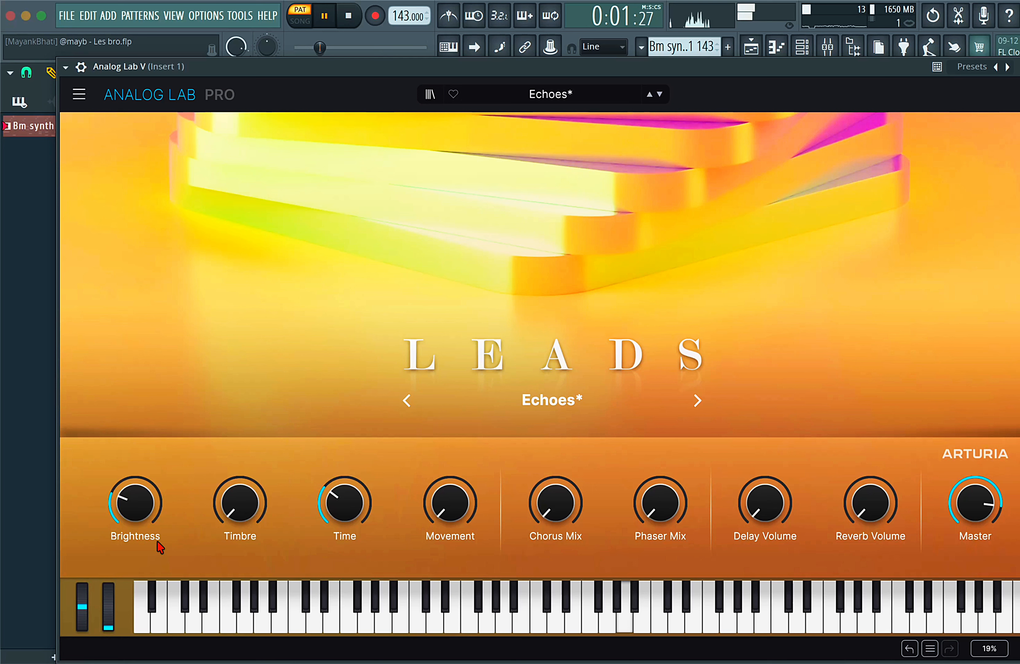
mouse_move(135, 498)
mouse_move(345, 499)
left_mouse_down()
mouse_move(345, 525)
mouse_move(345, 508)
left_mouse_up()
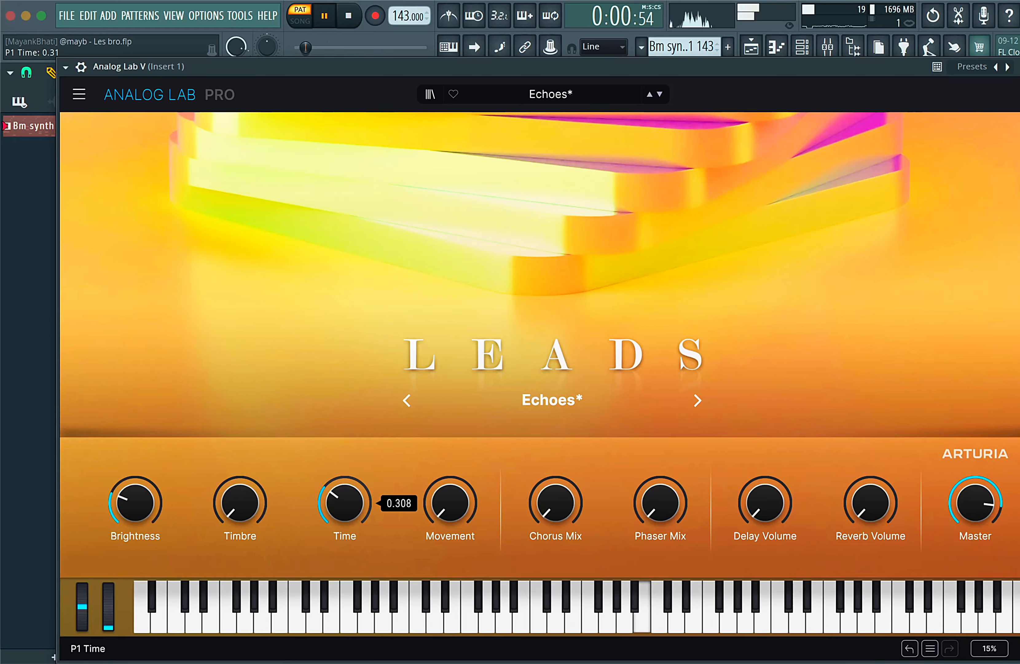
key("space")
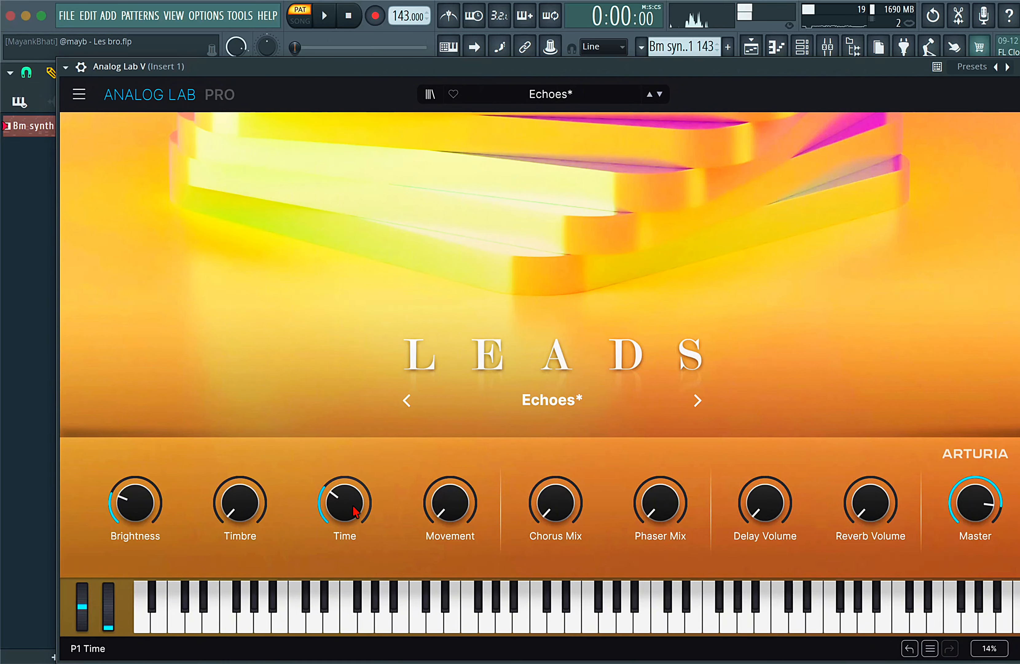
left_click_drag(354, 512, 355, 527)
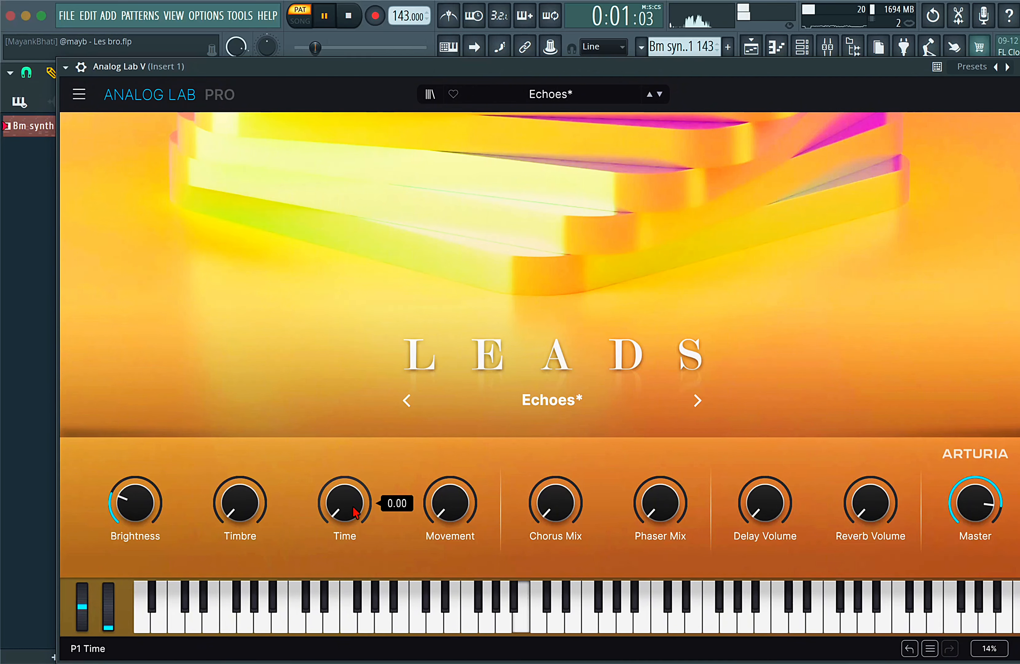
- Audition the adjusted Echoes sound, stop playback and close the Analog Lab V window
key("space")
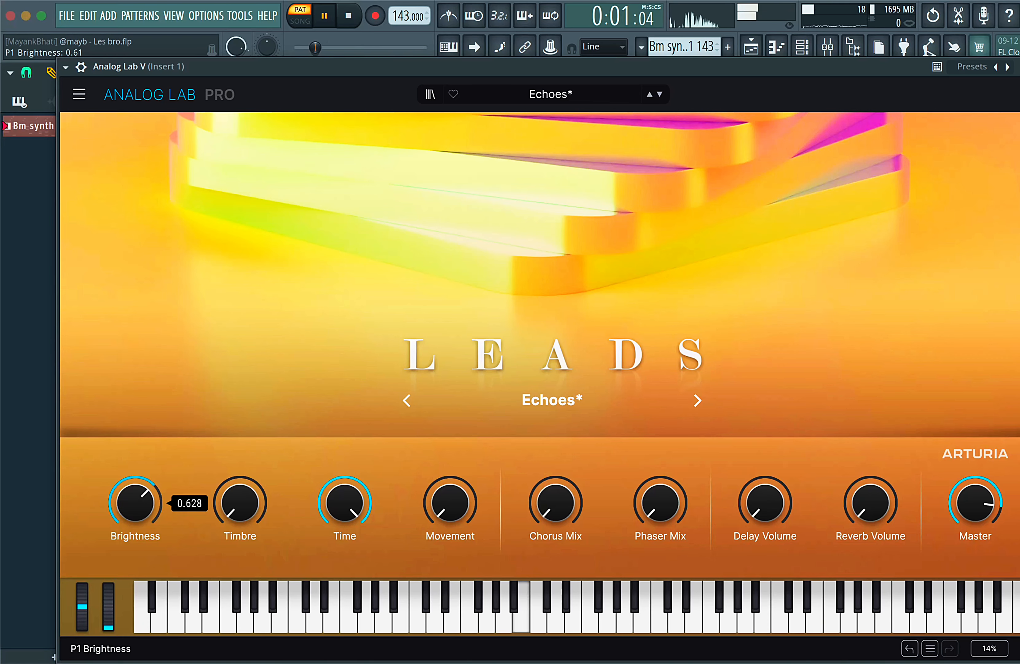
key("space")
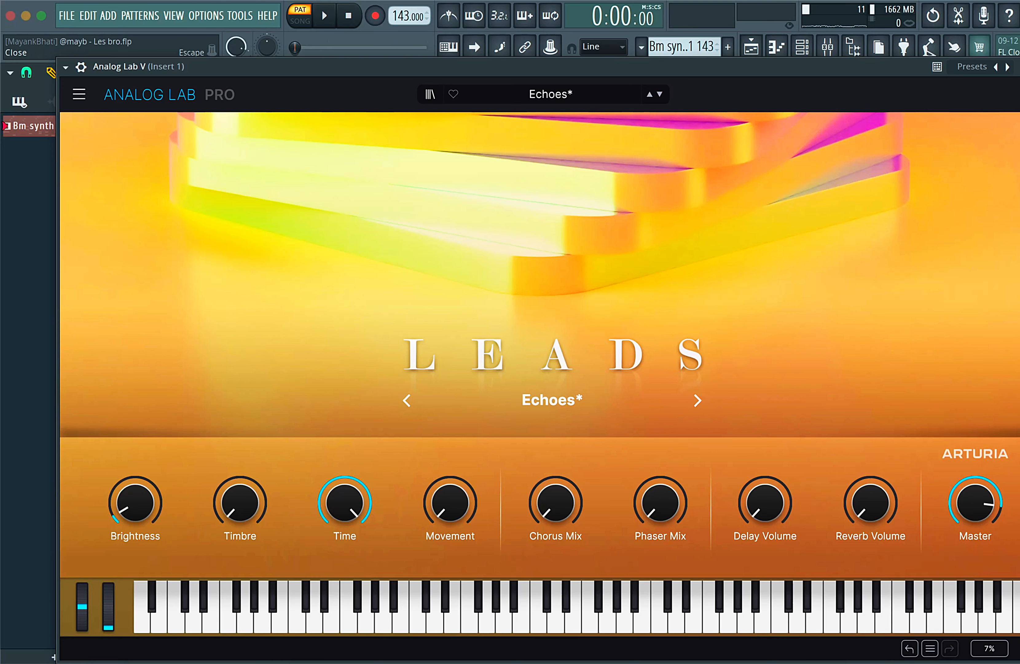
key("Escape")
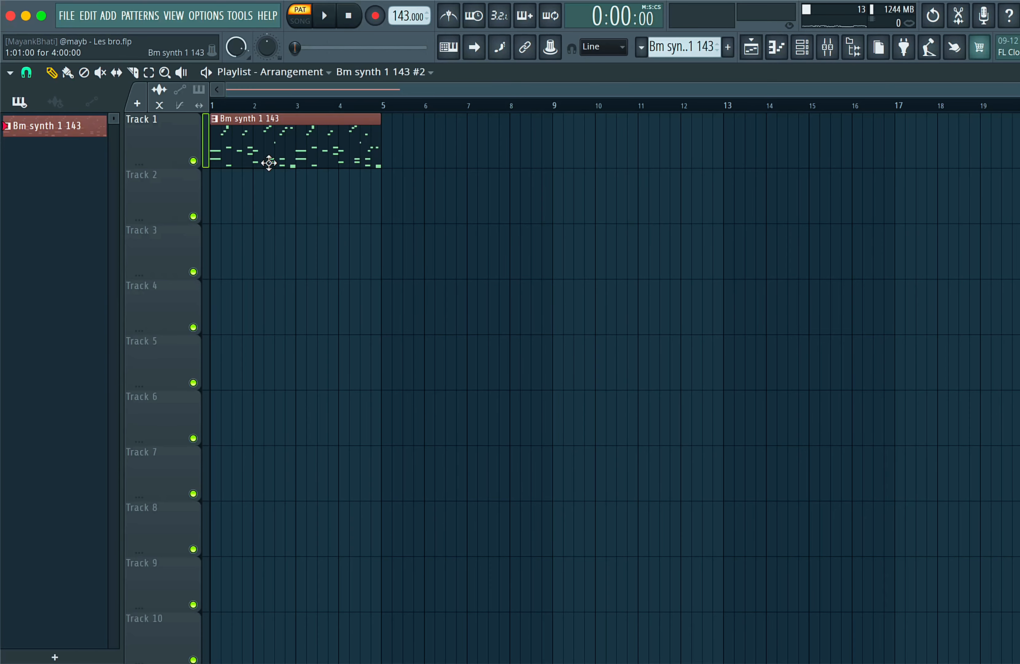
- Render the Bm synth 1 143 pattern as a WAV audio clip and replace the pattern clip on Track 1 with it
right_click(57, 130)
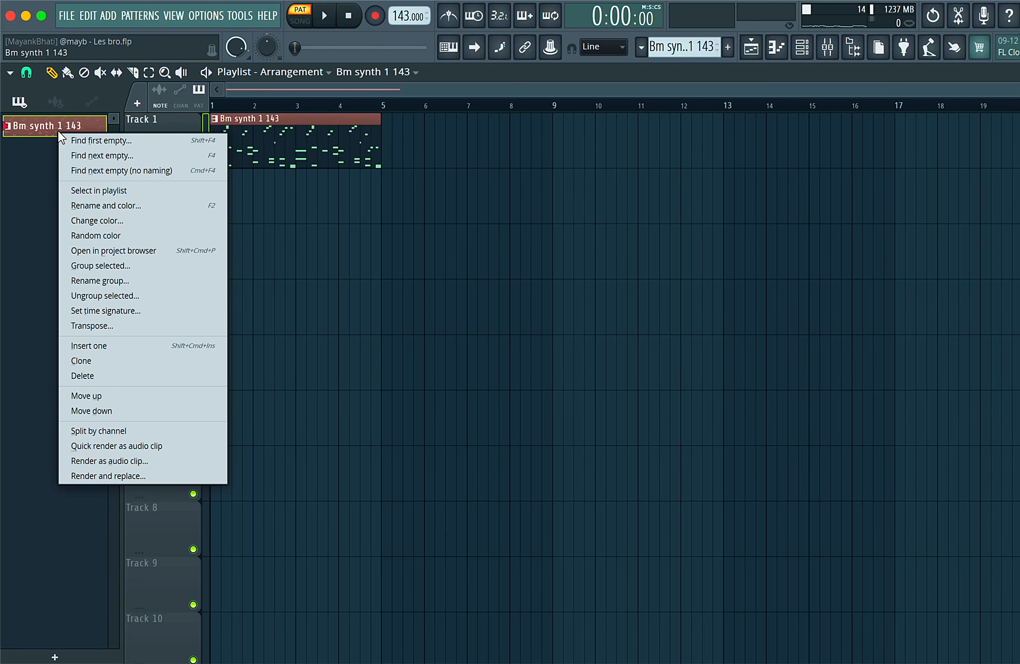
left_click(94, 461)
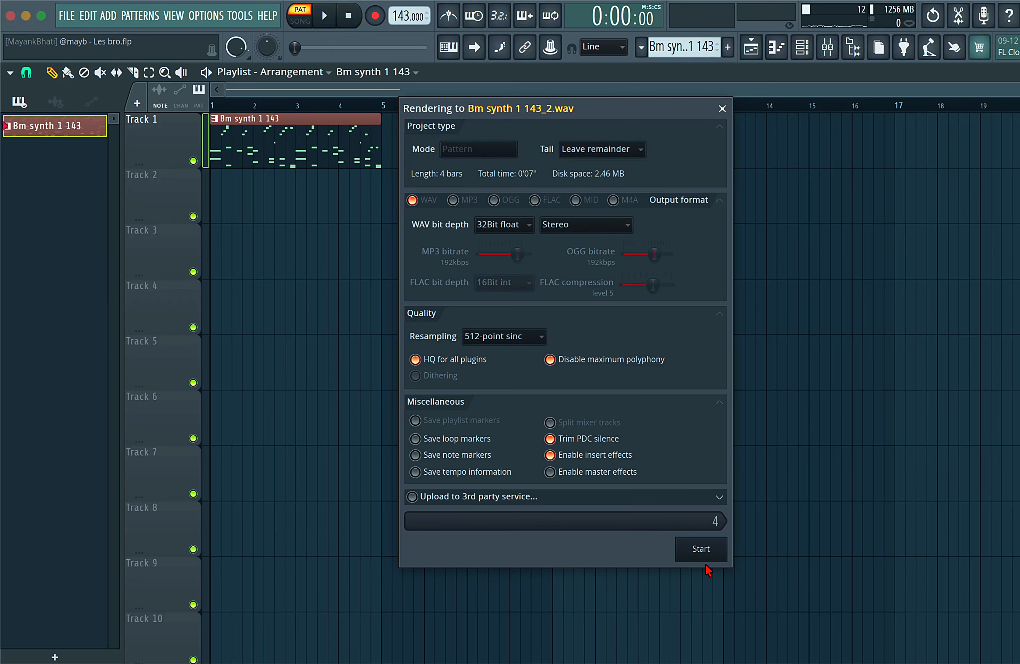
left_click(710, 553)
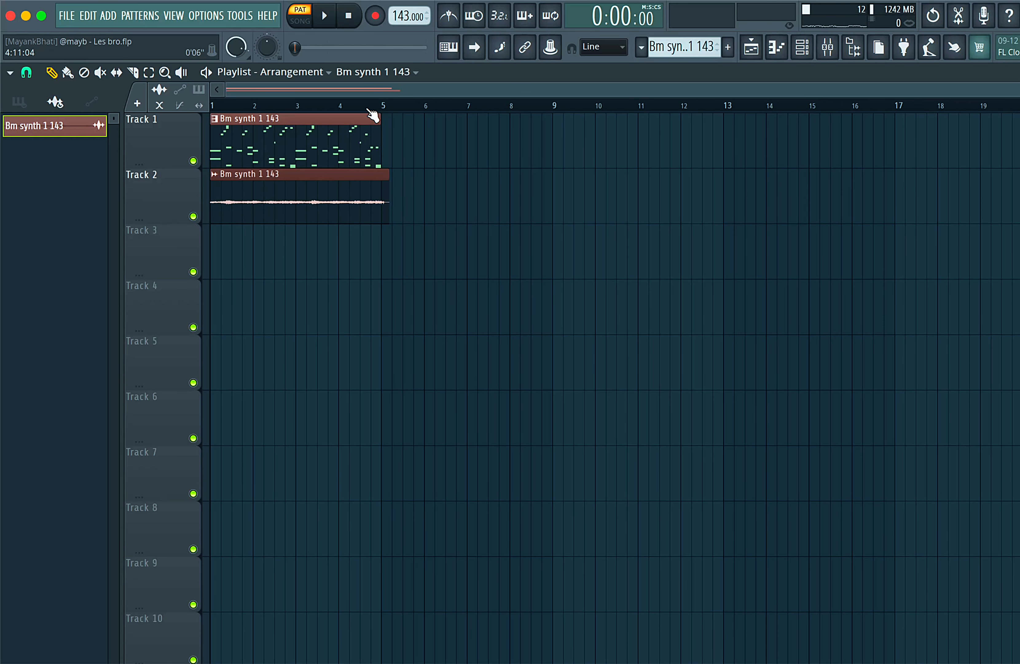
right_click(279, 134)
left_click_drag(255, 182, 256, 127)
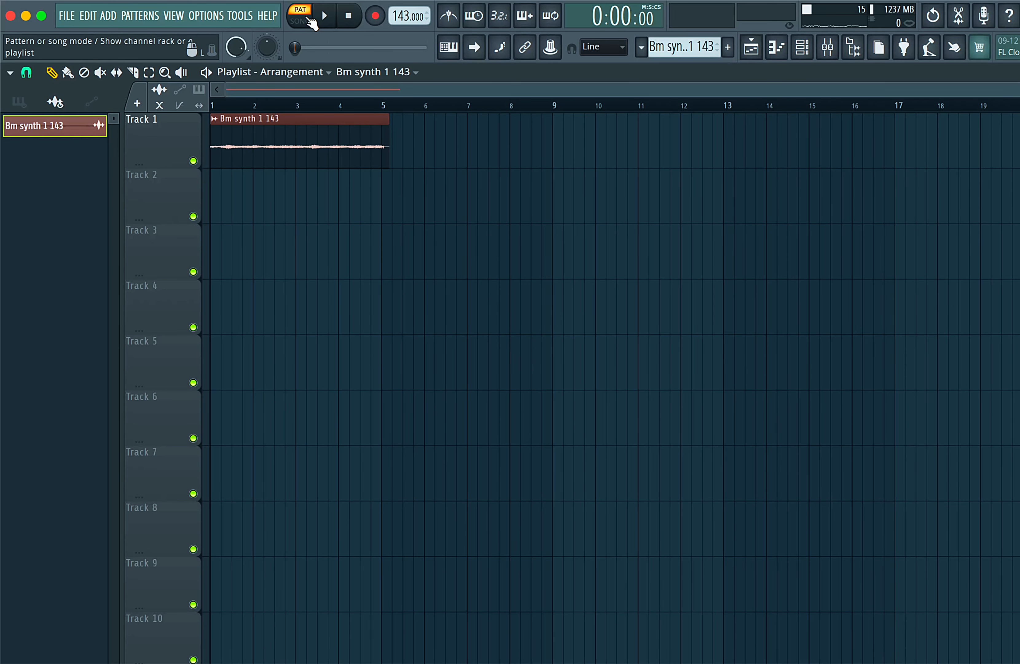
- Play the rendered audio clip in song mode and set the project tempo to 153 BPM
key("space")
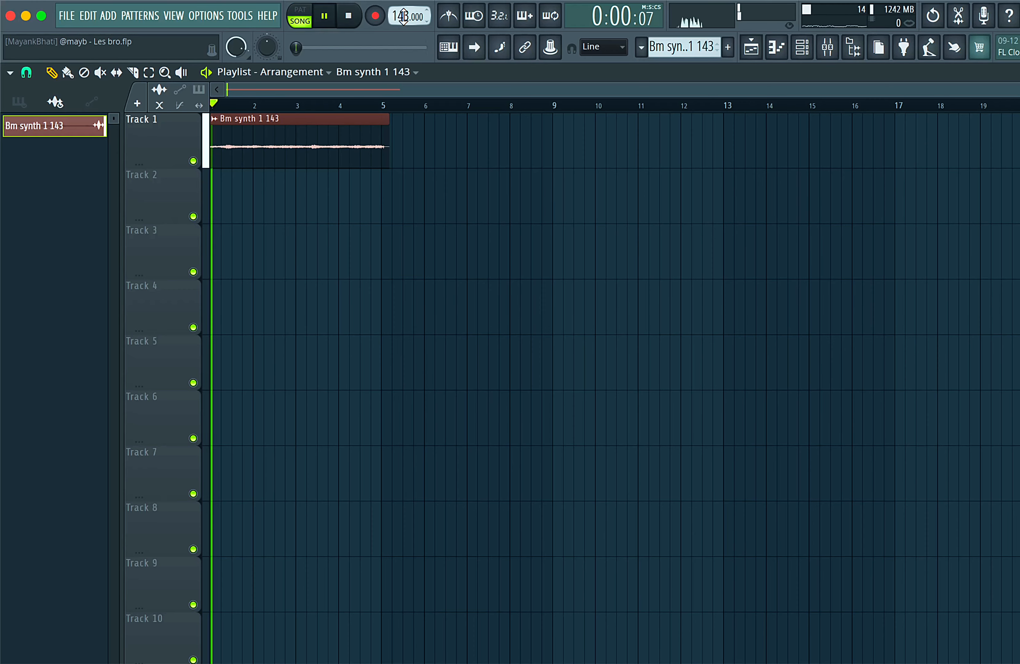
left_click_drag(404, 16, 404, 2)
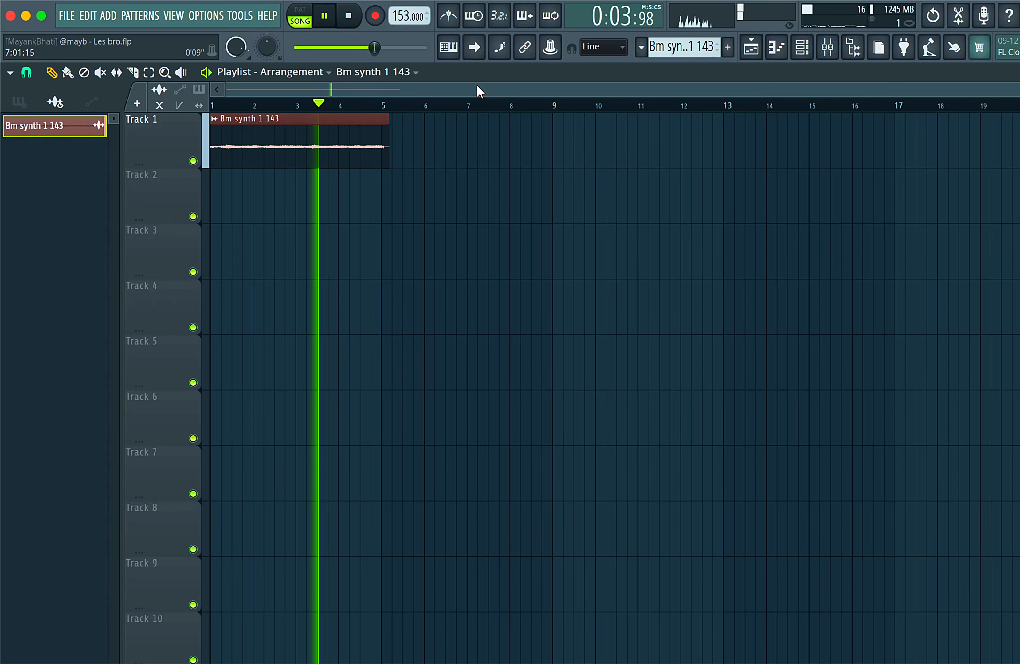
key("space")
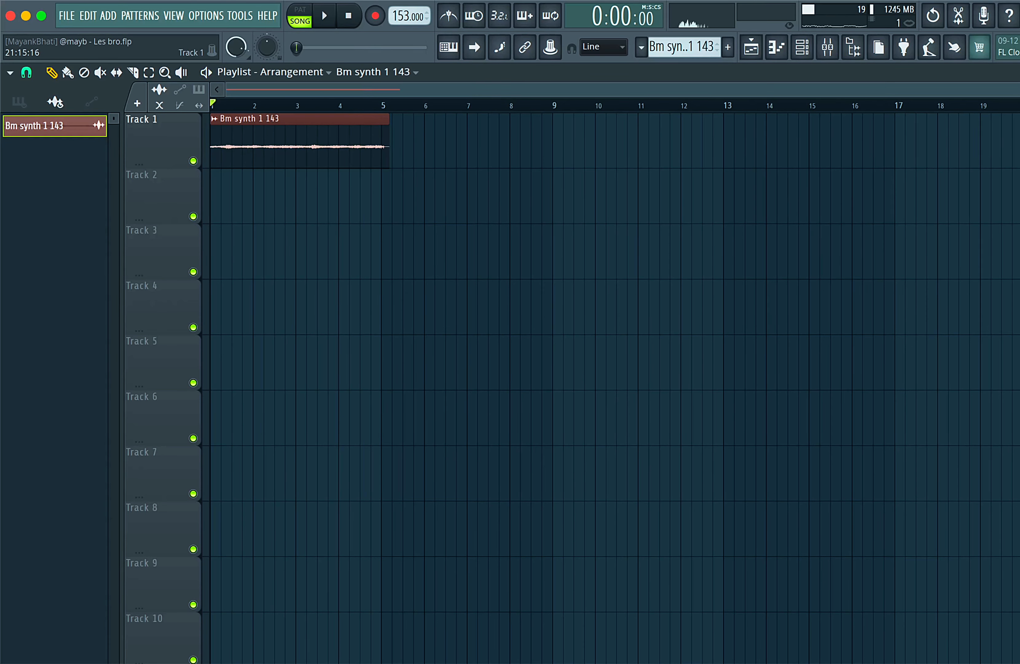
key("space")
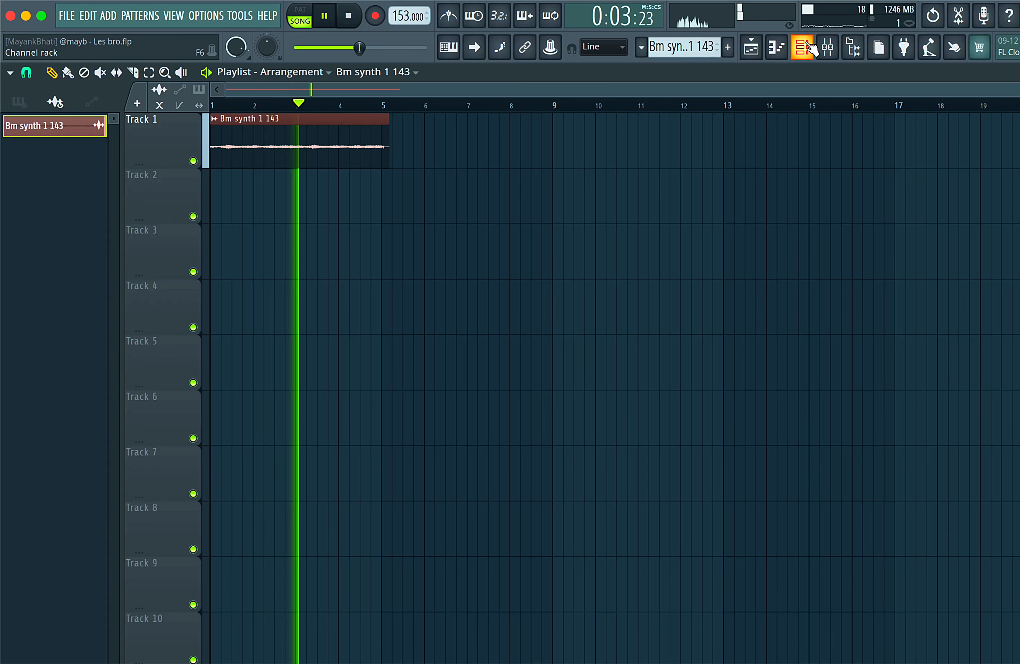
key("space")
- Load the Space Theremin preset from the Lead category for the Cm 143 pattern and play it in pattern mode
left_click(19, 101)
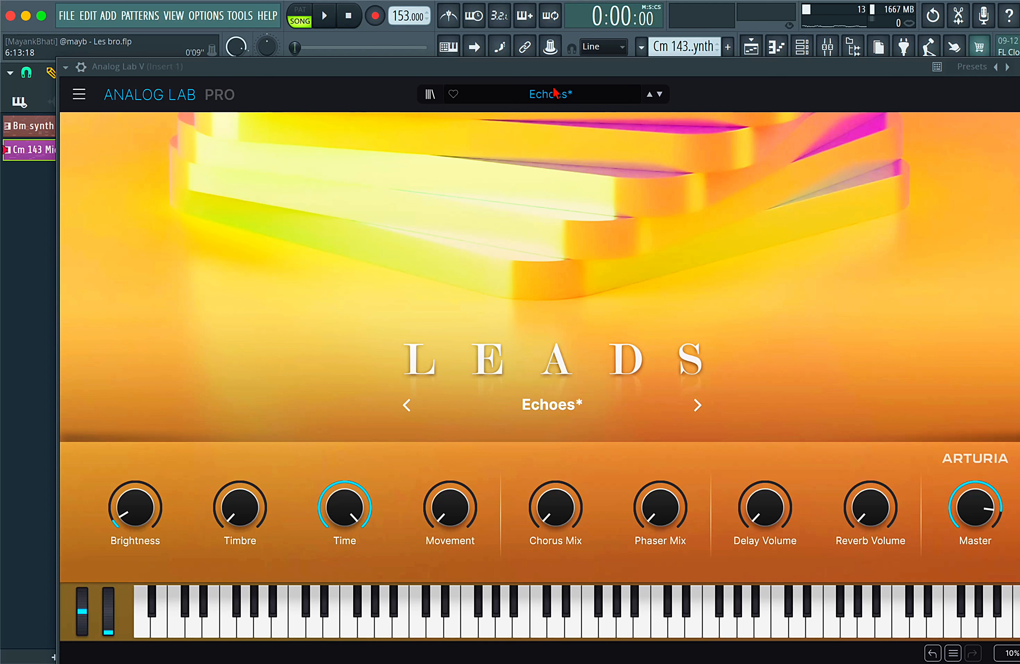
left_click_drag(629, 68, 596, 64)
left_click(545, 98)
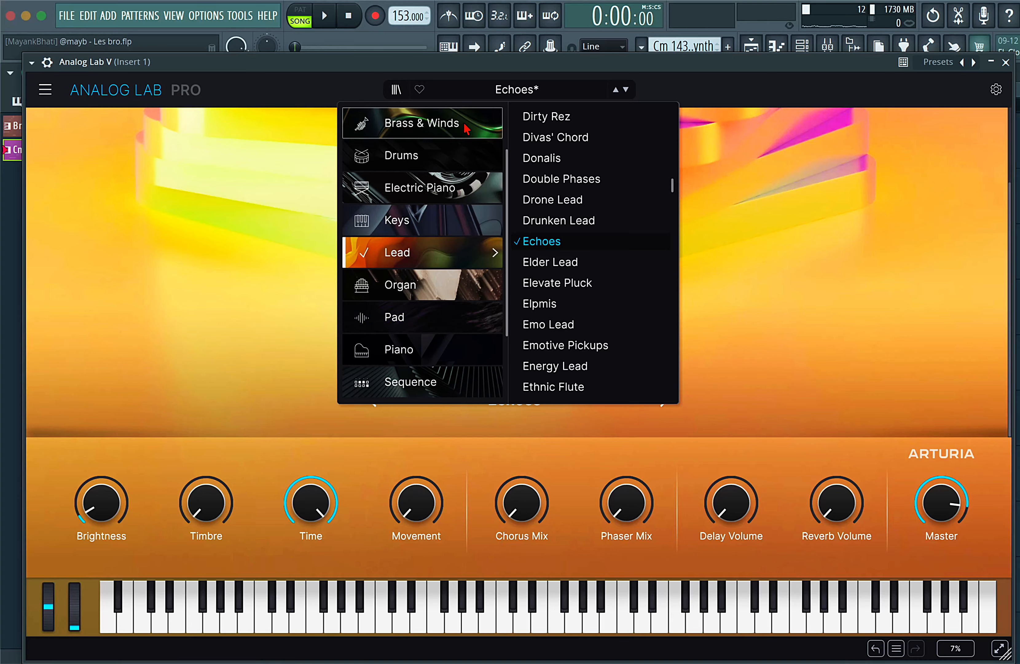
scroll(450, 226, "down", 3)
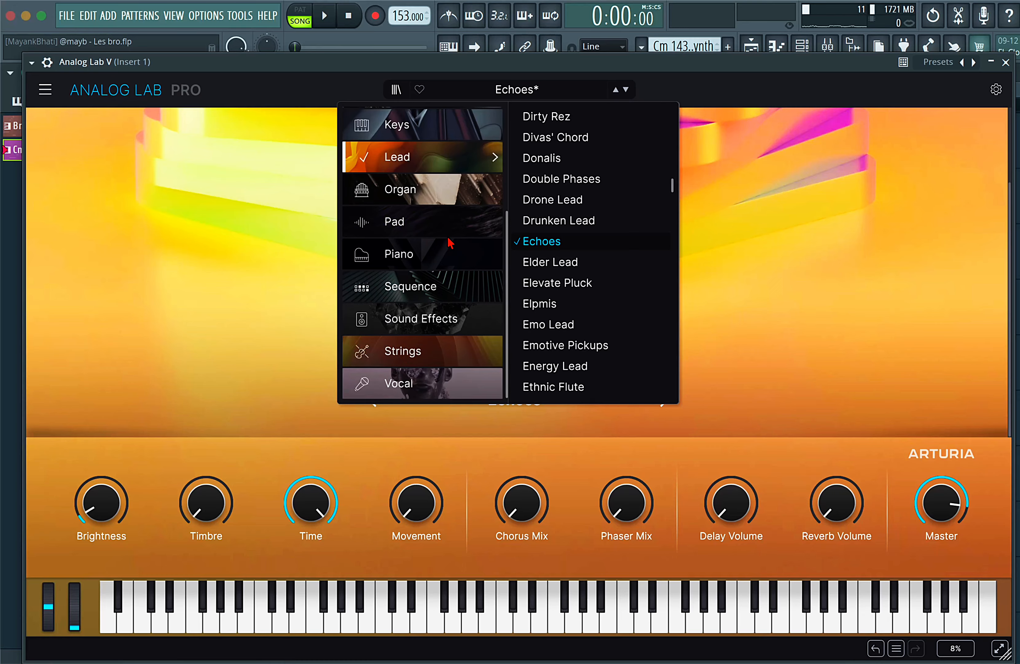
left_click(464, 183)
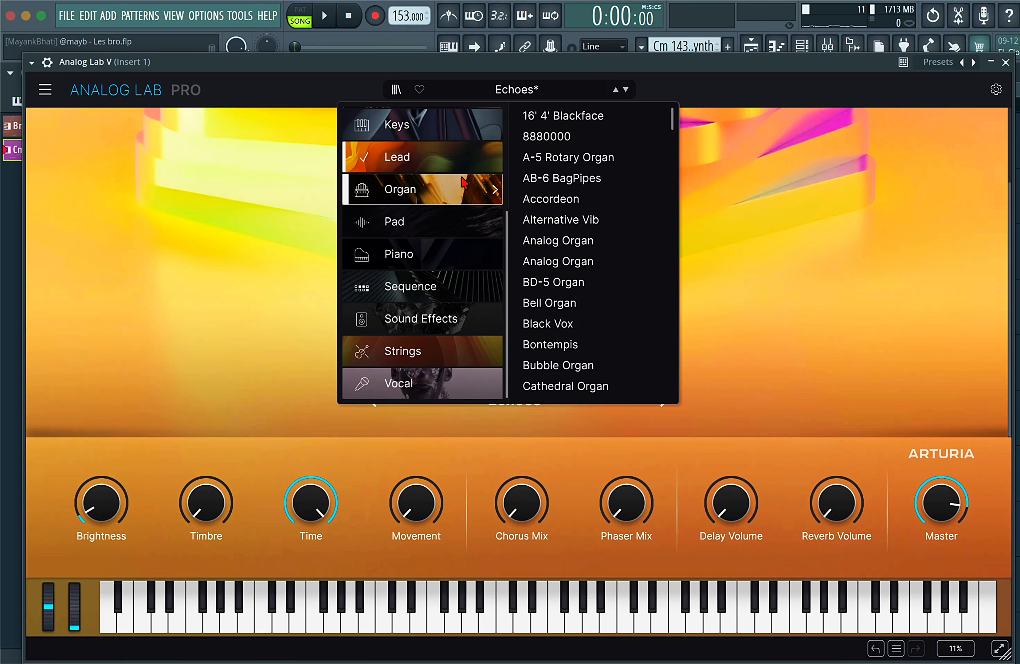
left_click(408, 154)
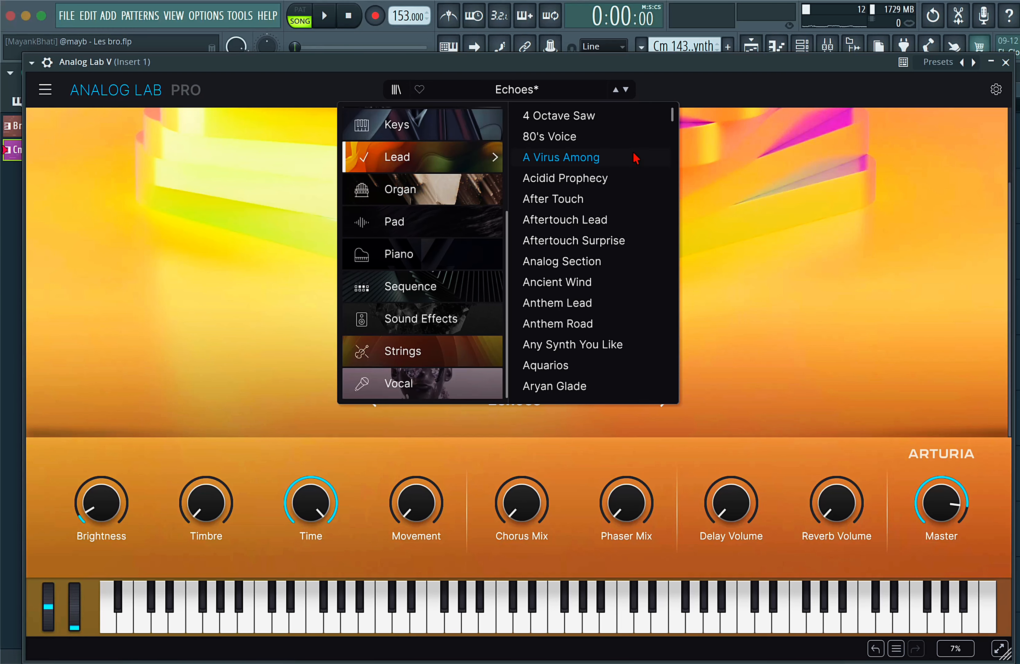
left_click_drag(672, 123, 673, 352)
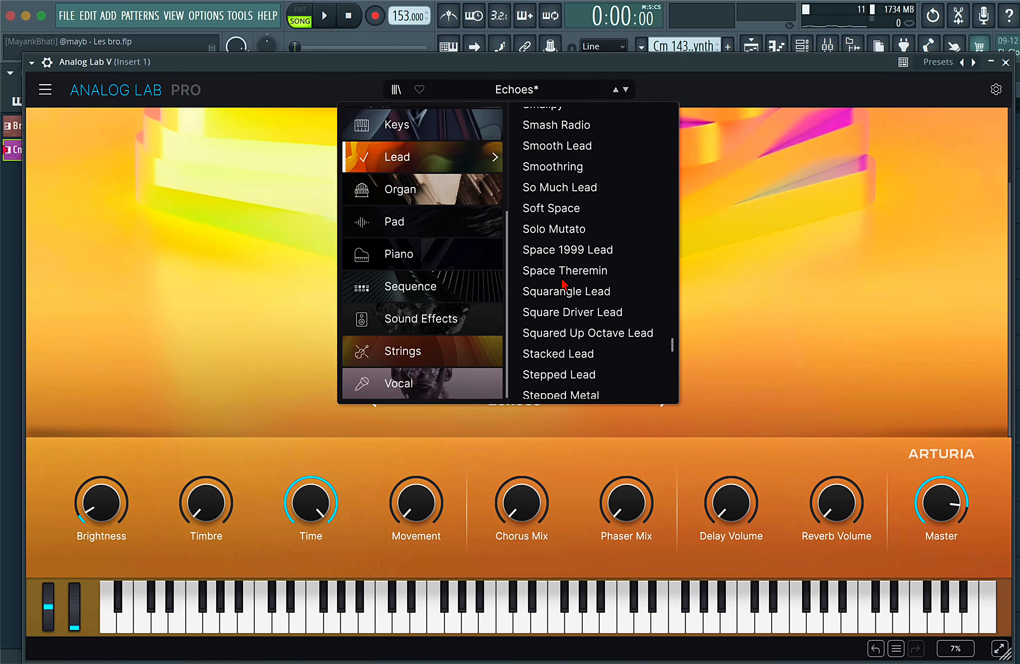
left_click(594, 270)
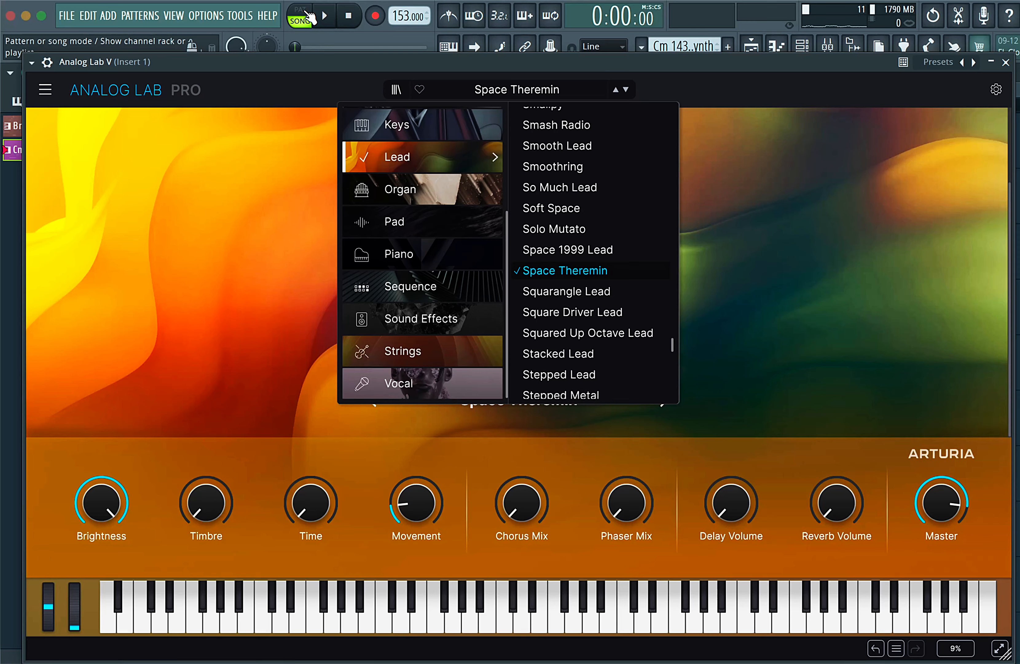
left_click(300, 15)
key("space")
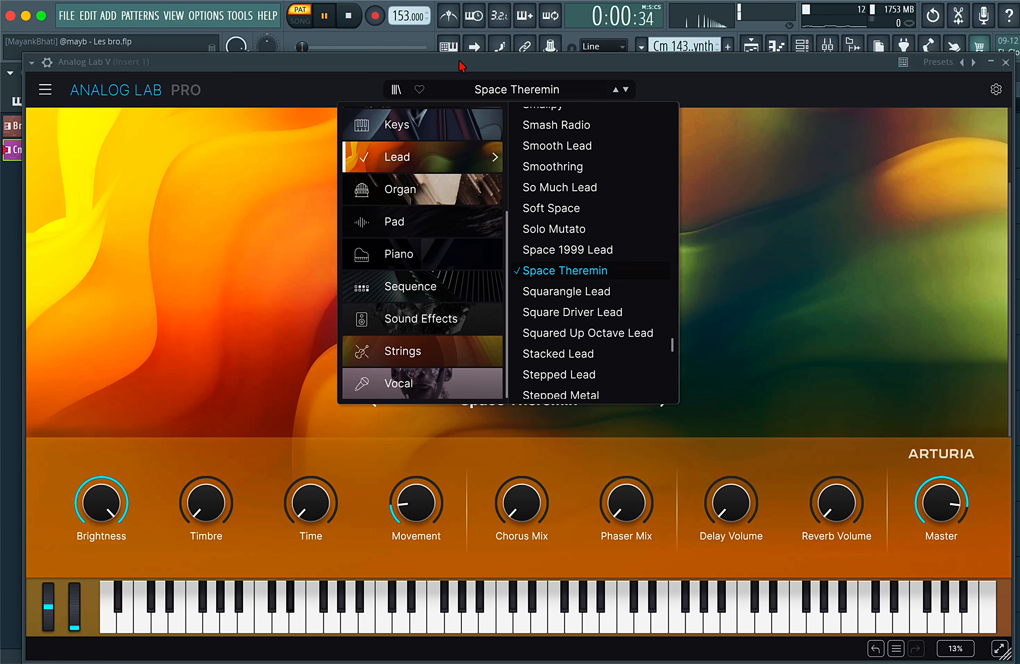
- Step through the Lead presets from Space Theremin to Squared Up Octave Lead and play the pattern with it
left_click(782, 111)
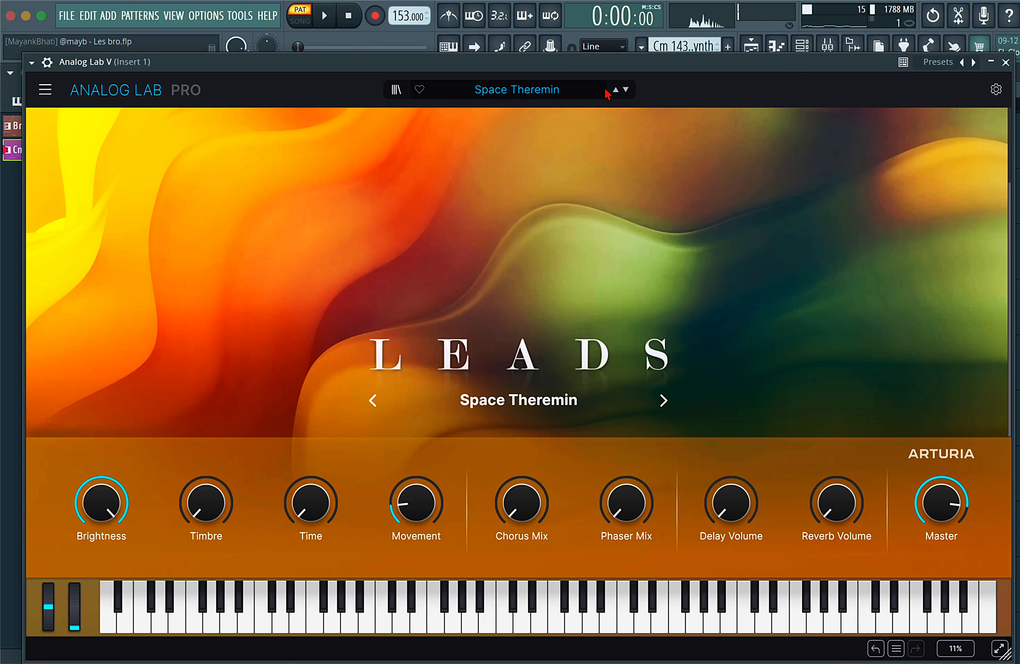
left_click(626, 89)
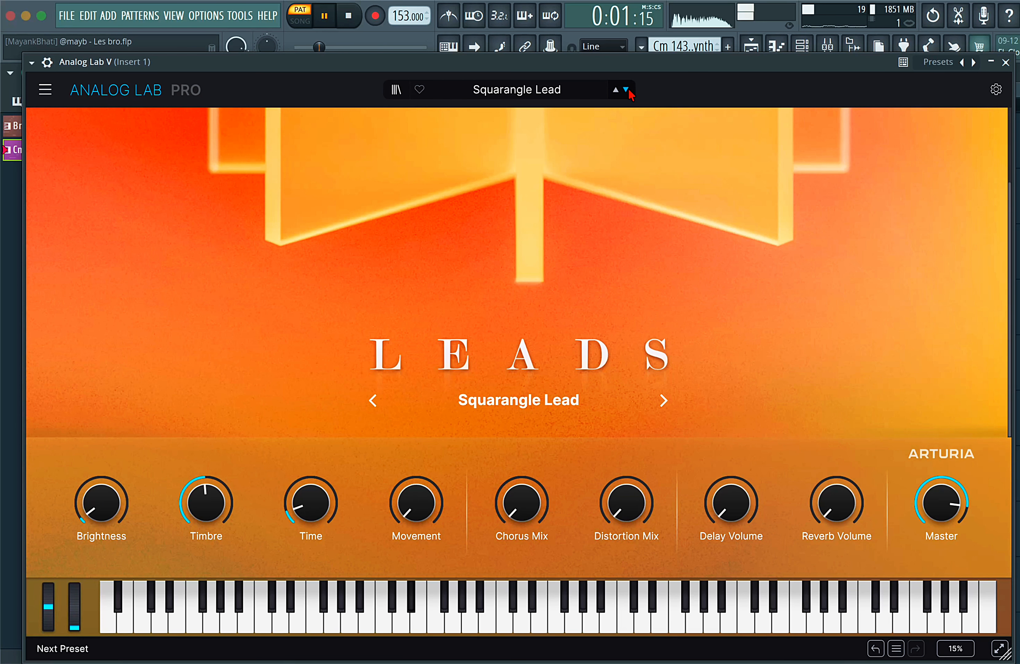
left_click(626, 90)
key("space")
left_click(626, 89)
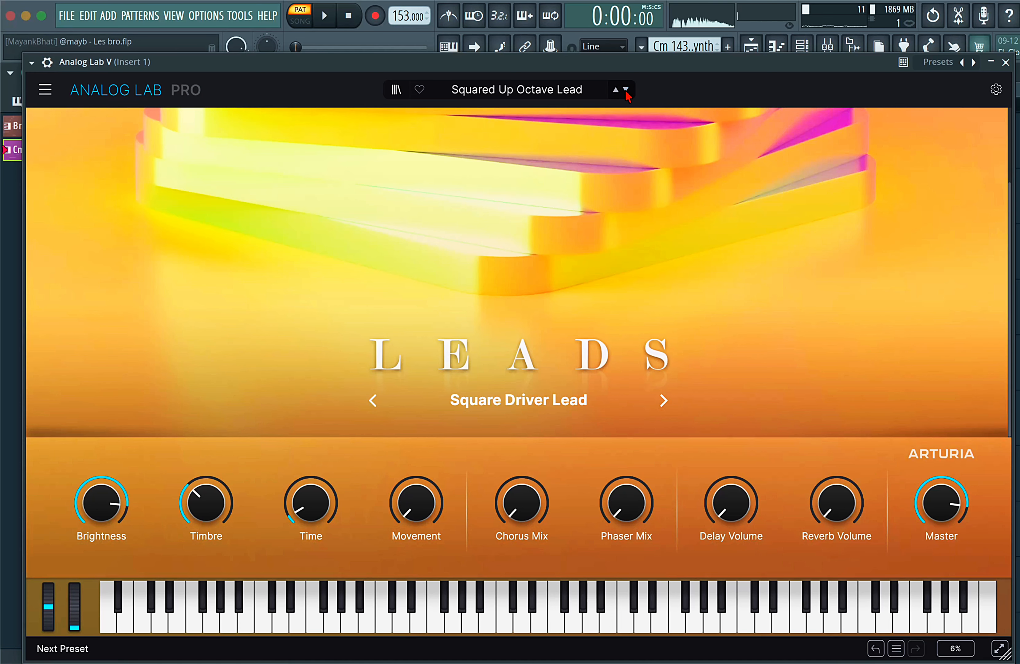
key("space")
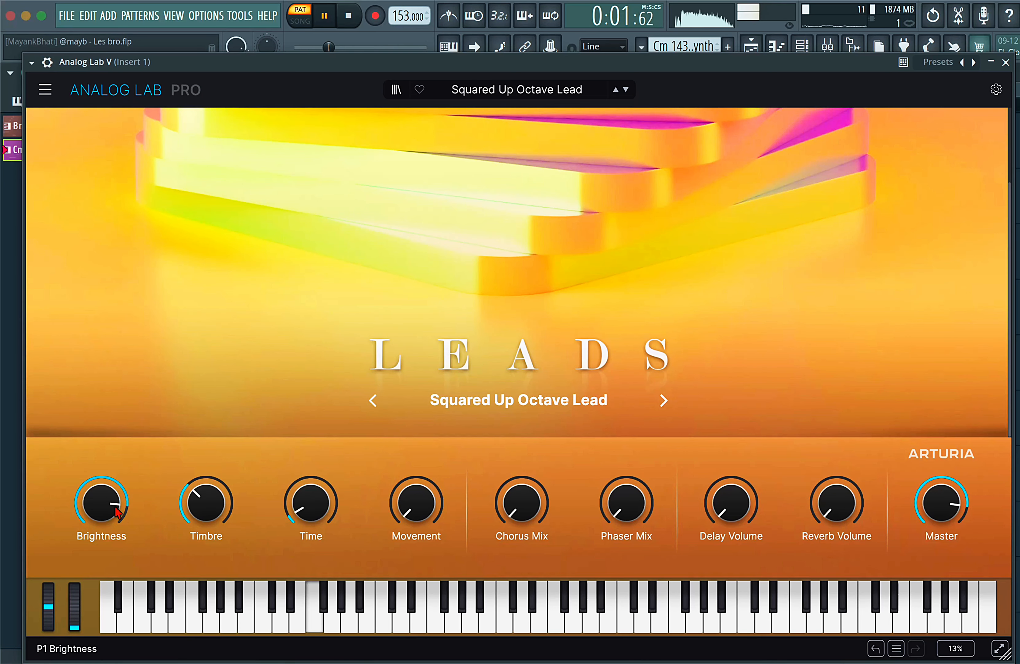
- Turn Brightness and Timbre to minimum and Time to maximum, stop playback and close the Analog Lab V window
left_click_drag(101, 502, 101, 536)
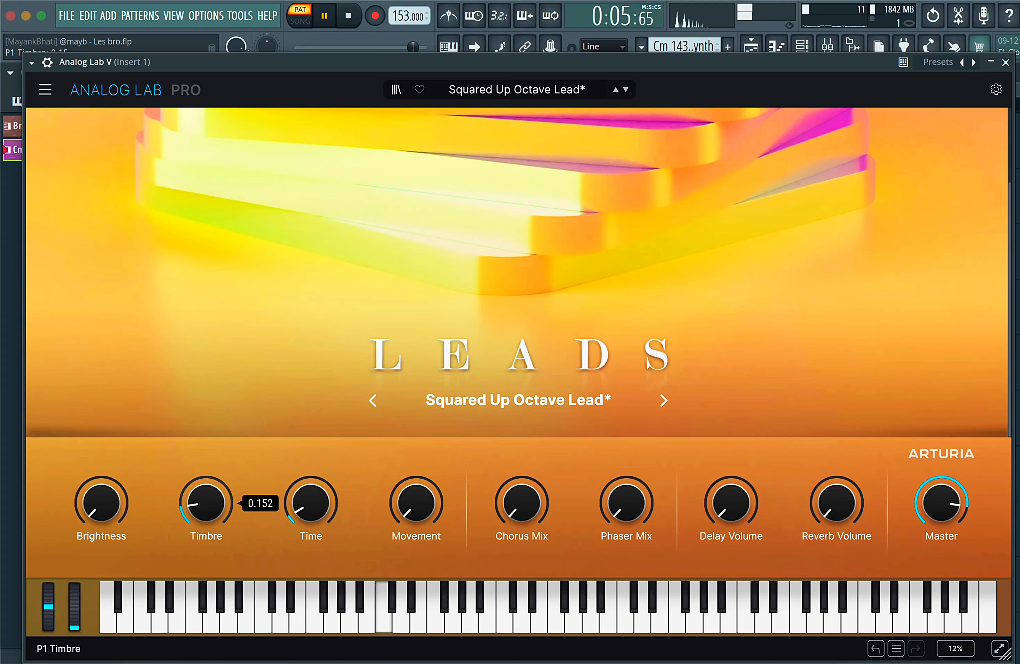
mouse_move(206, 513)
left_mouse_down()
mouse_move(206, 521)
mouse_move(205, 486)
mouse_move(205, 522)
left_mouse_up()
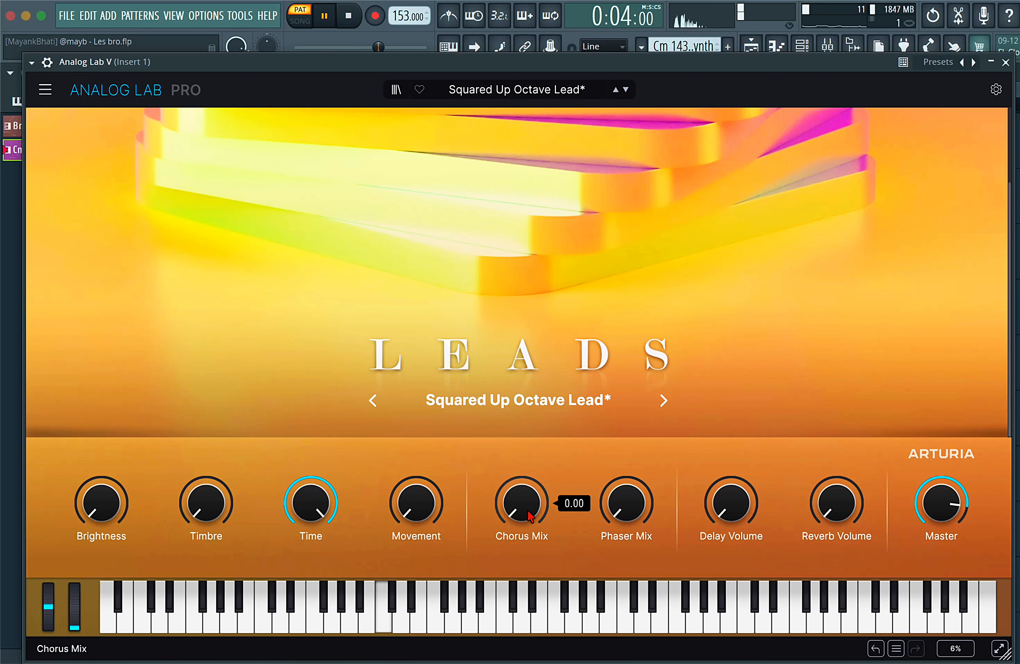
key("space")
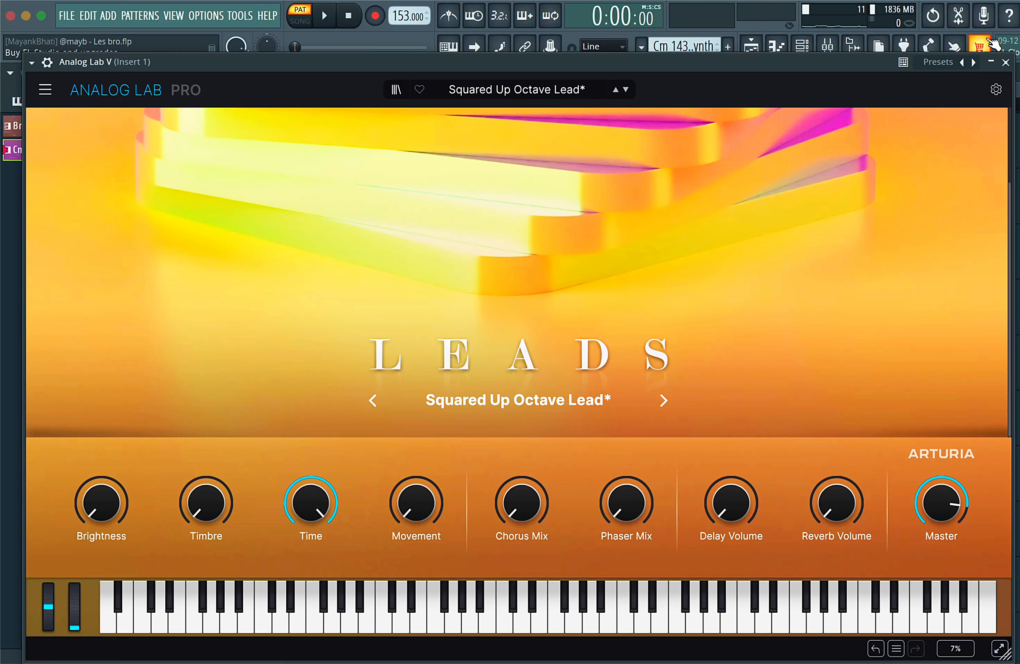
left_click(1005, 63)
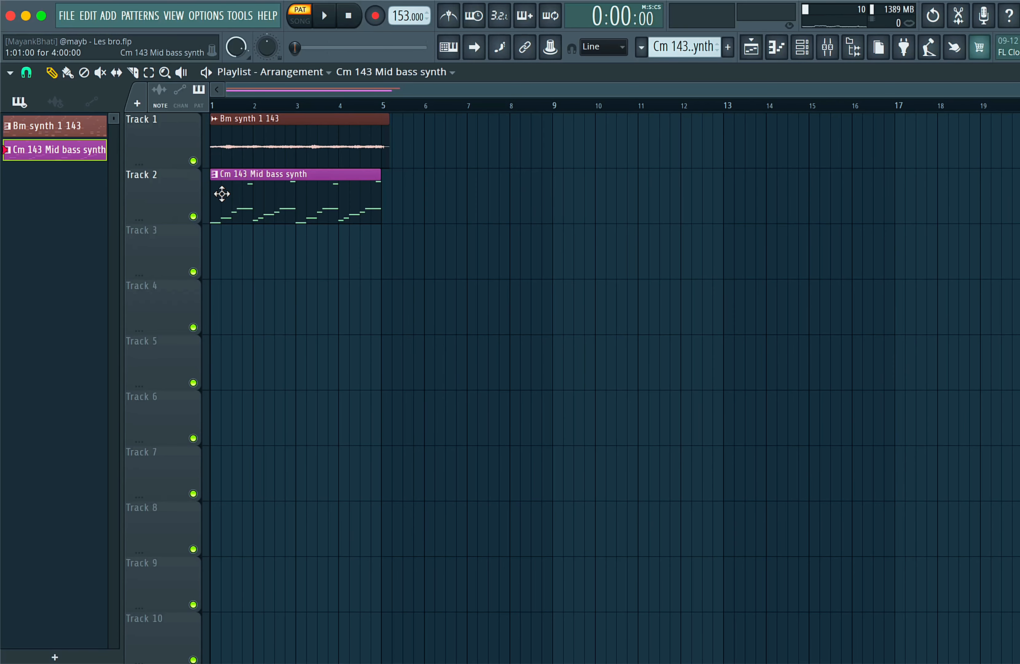
- Replace the Cm 143 Mid bass synth pattern clip on Track 2 with its rendered audio clip, starting at bar 1
right_click(222, 194)
left_click(55, 102)
left_click(101, 153)
left_click(244, 196)
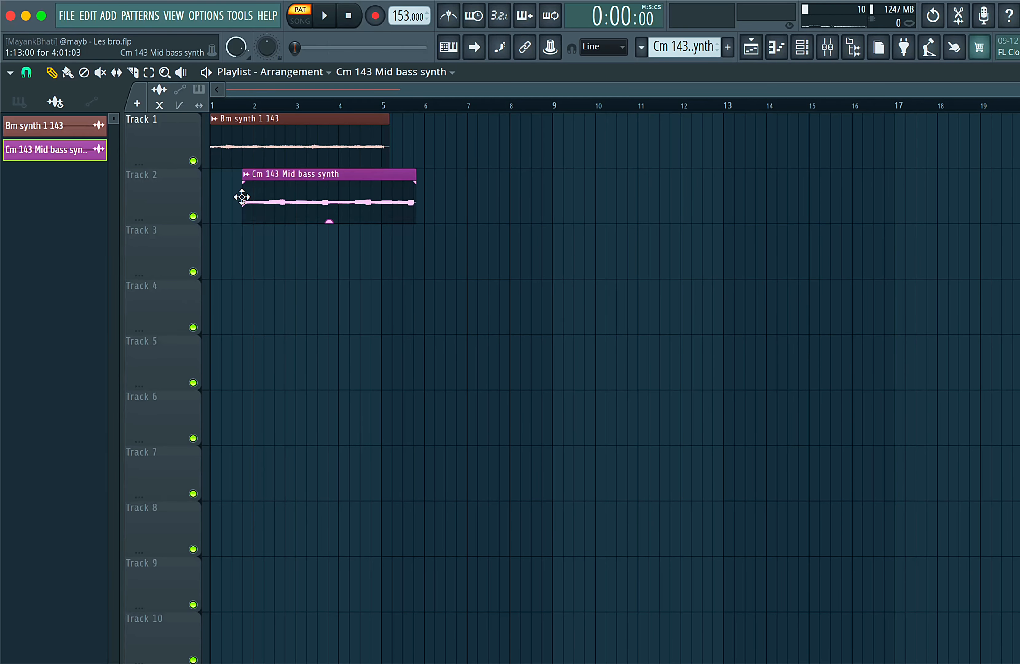
left_click_drag(280, 197, 249, 196)
- Switch to song mode, mute Track 1 and play the Cm 143 Mid bass synth audio clip alone
left_click(300, 21)
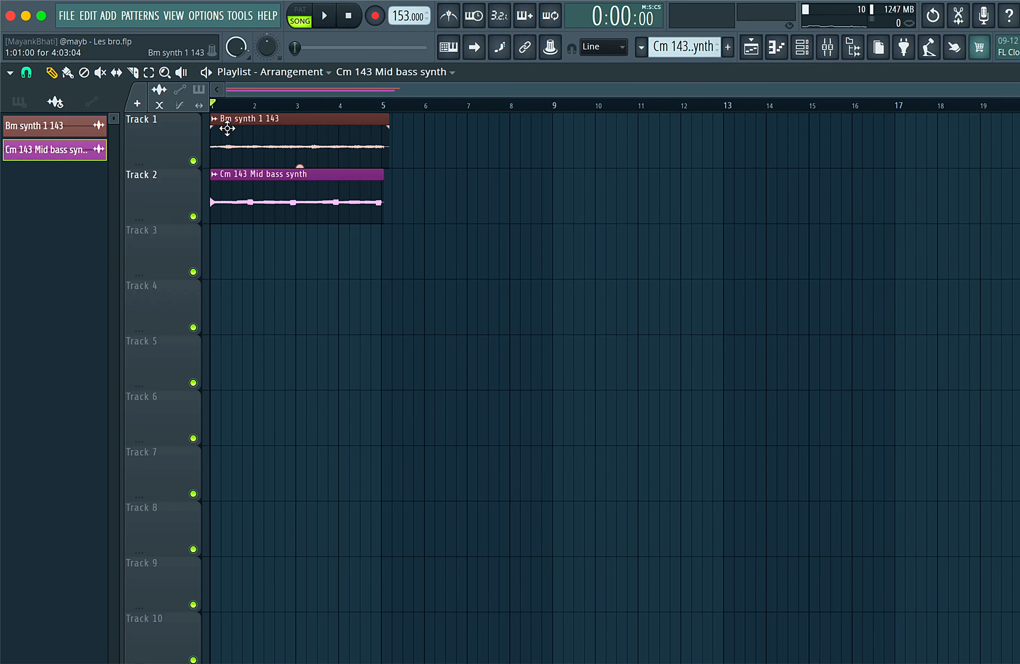
left_click(194, 162)
key("space")
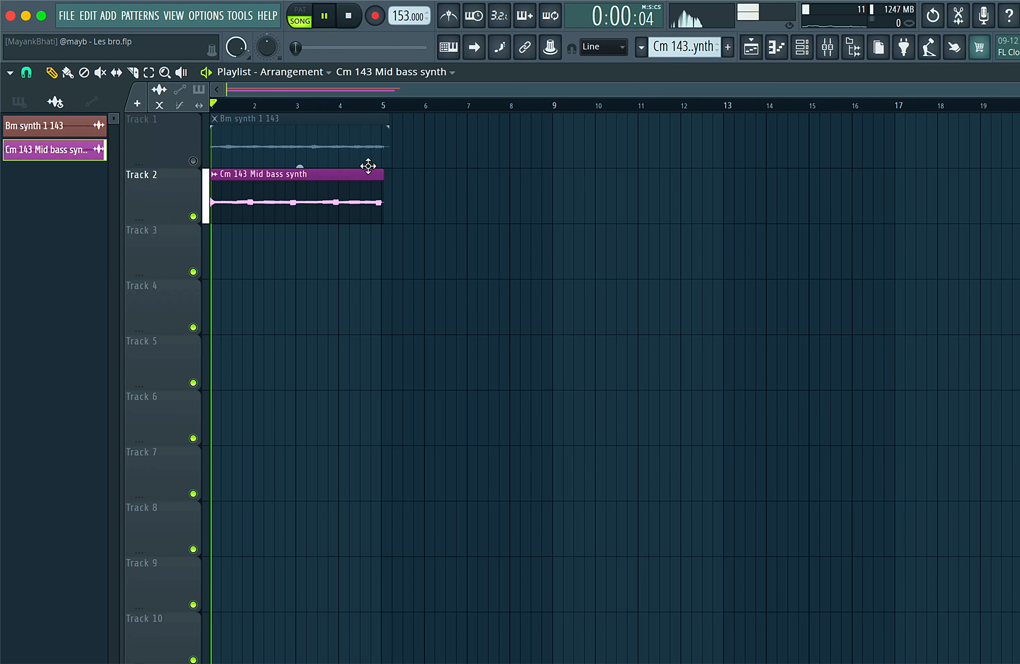
key("space")
left_click_drag(1019, 91, 795, 102)
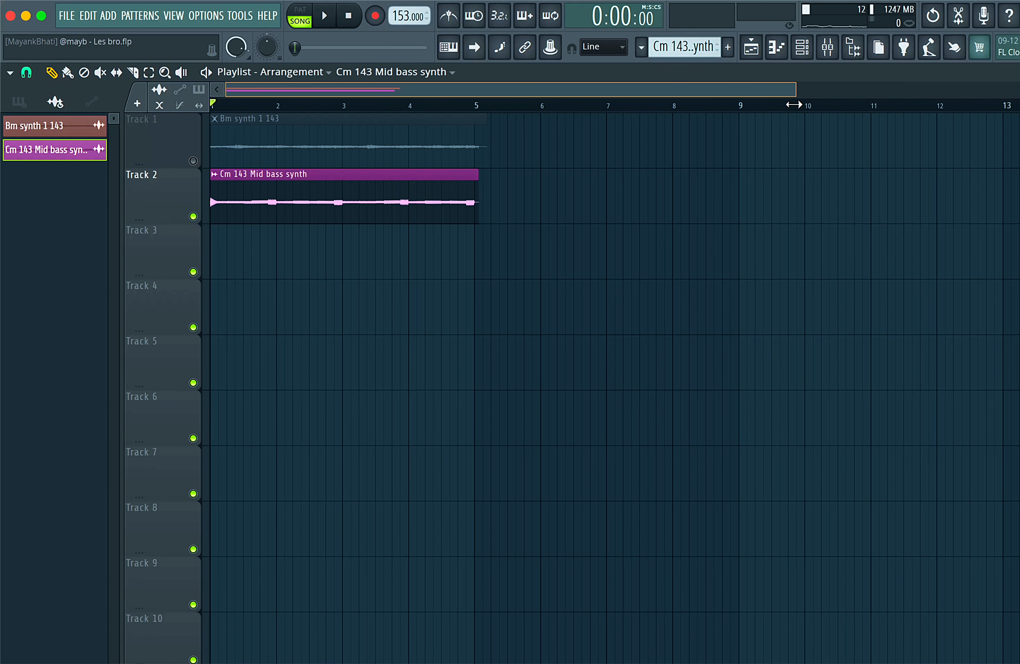
key("space")
key("space")
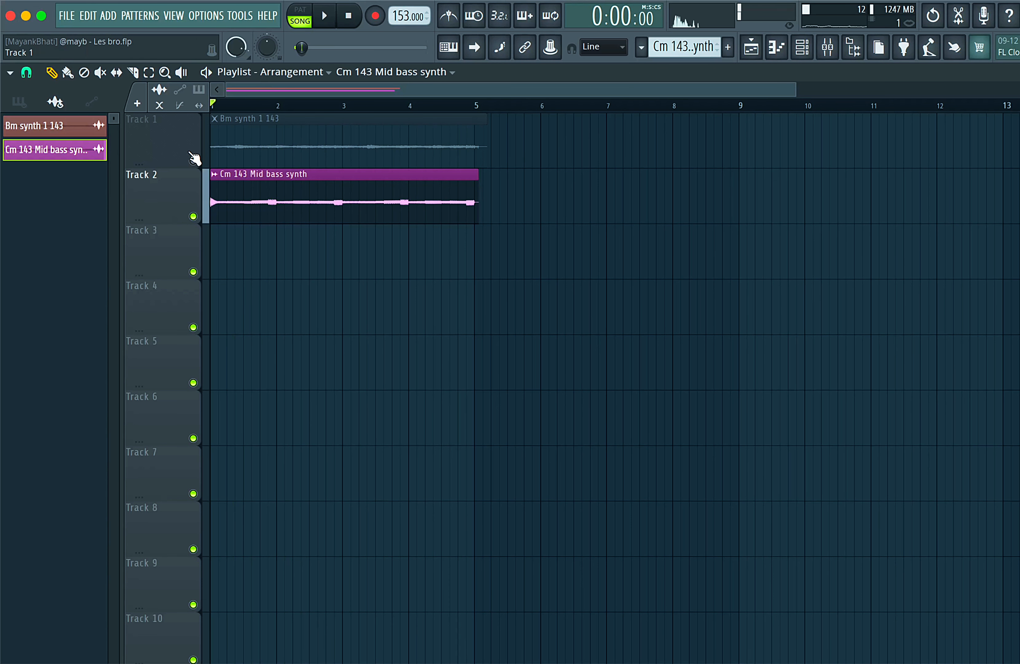
- Unmute Track 1, trim both audio clips to end at bar 5 and play them together
left_click(194, 161)
key("space")
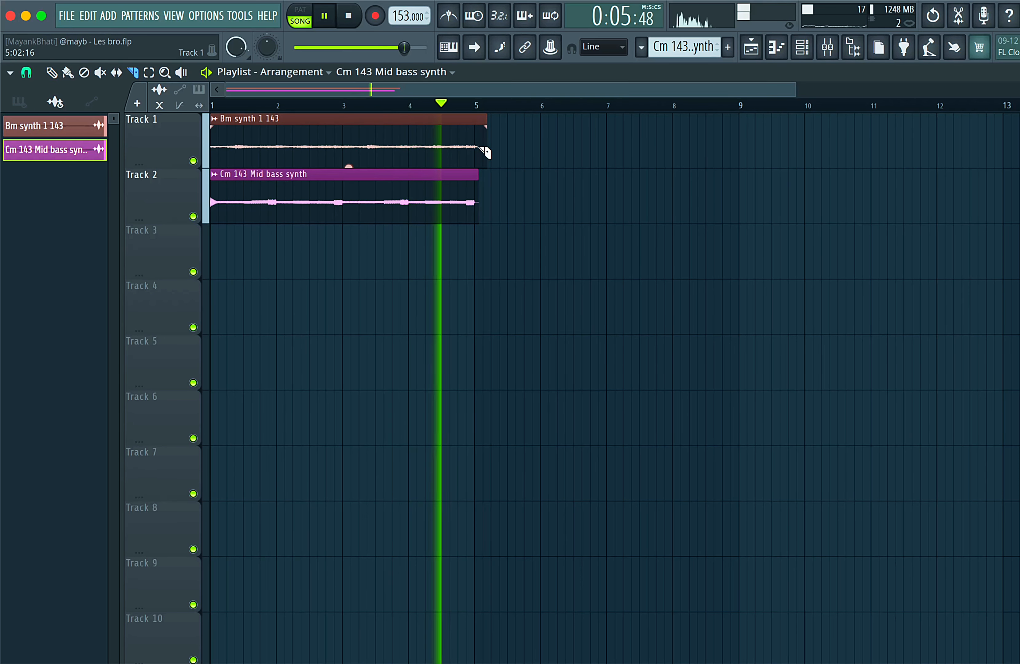
key("space")
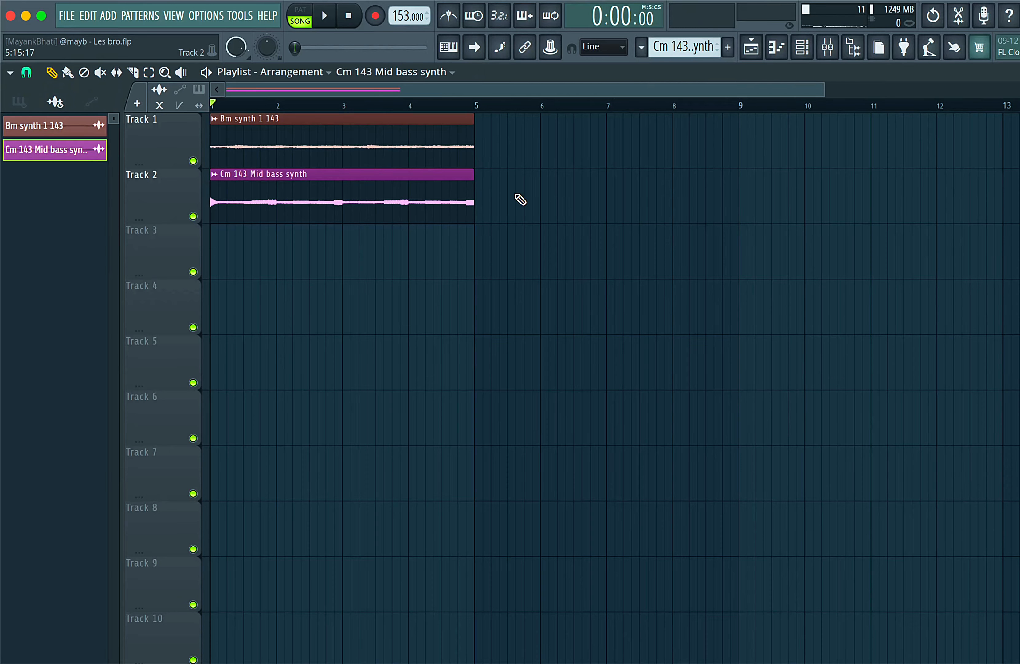
key("space")
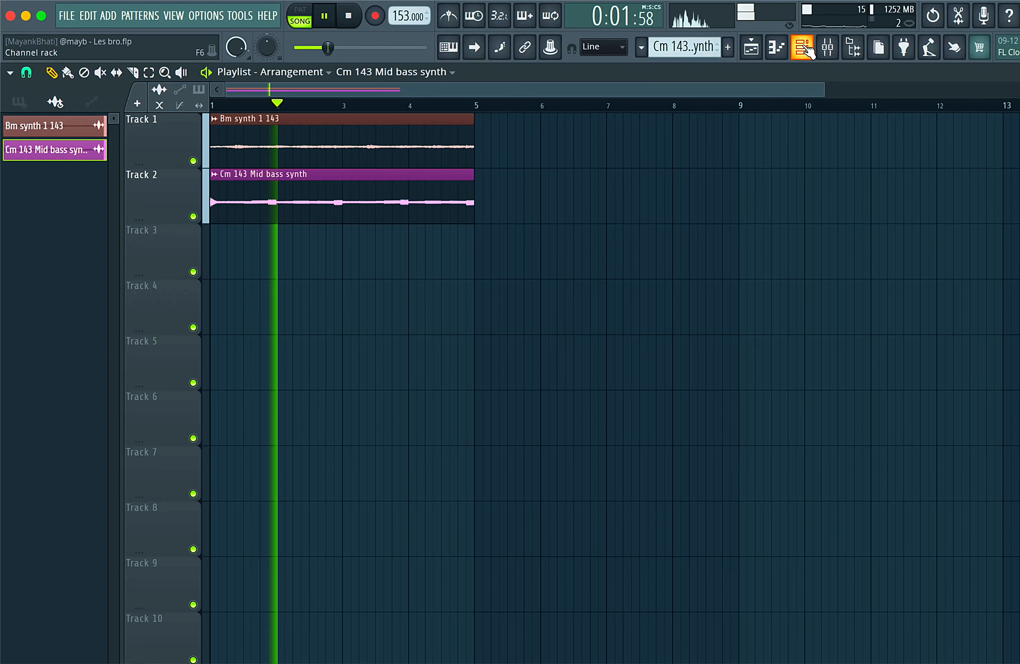
key("space")
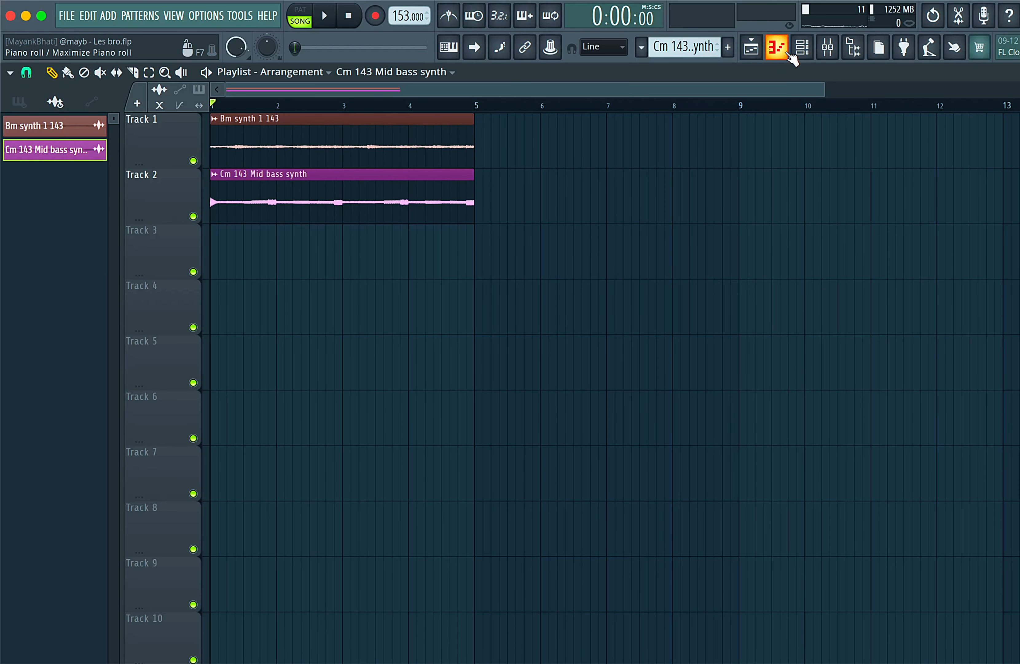
- Load the Voices preset from the Vocal category for the E voc synth 143 pattern and audition it
left_click(19, 102)
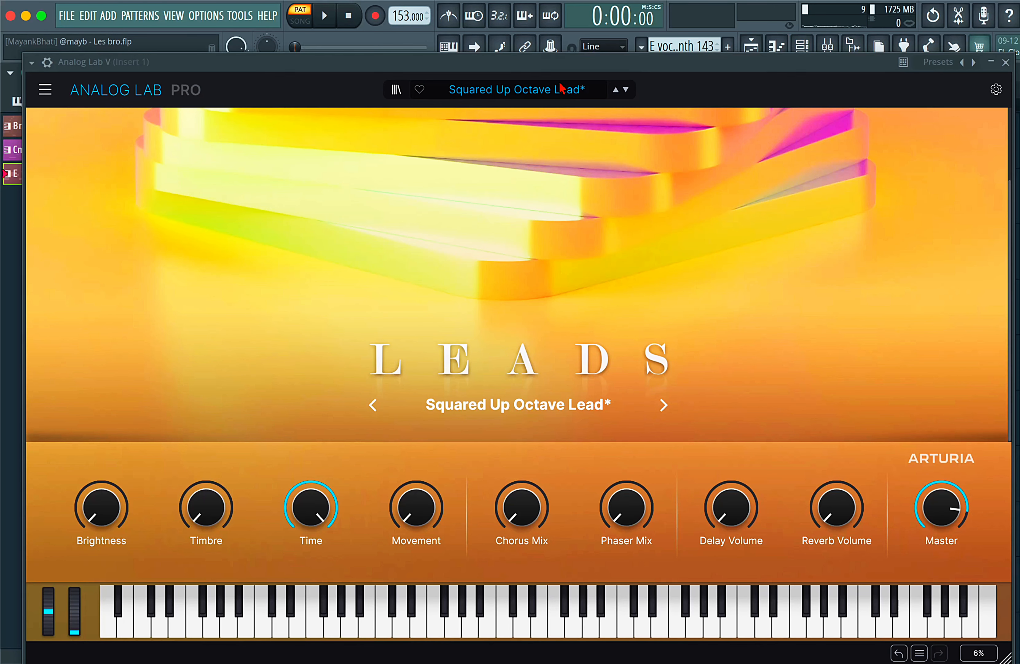
left_click(549, 91)
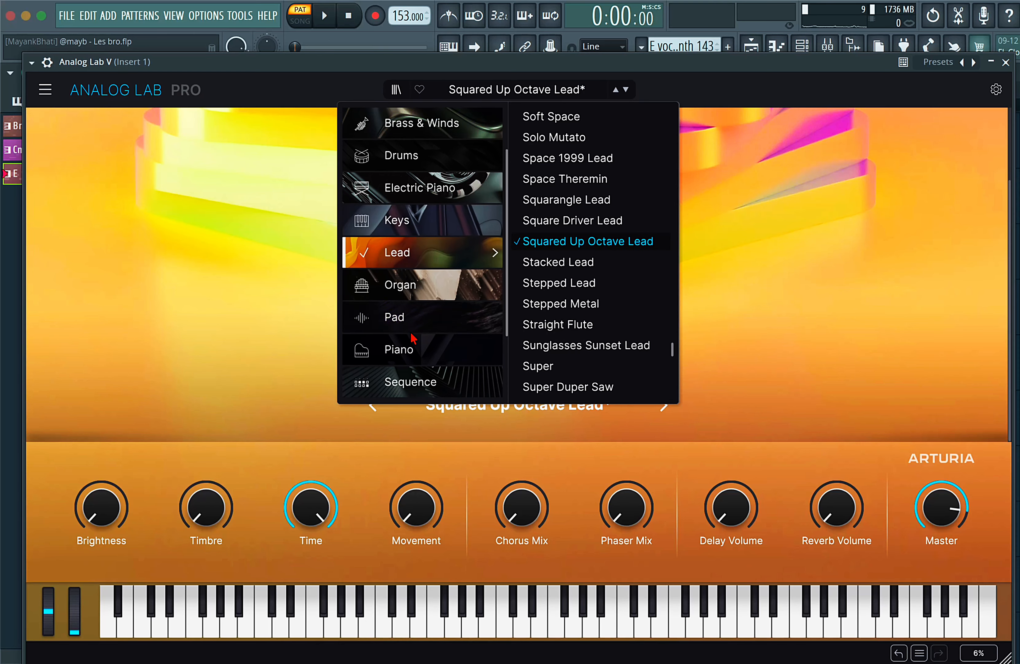
scroll(411, 334, "down", 3)
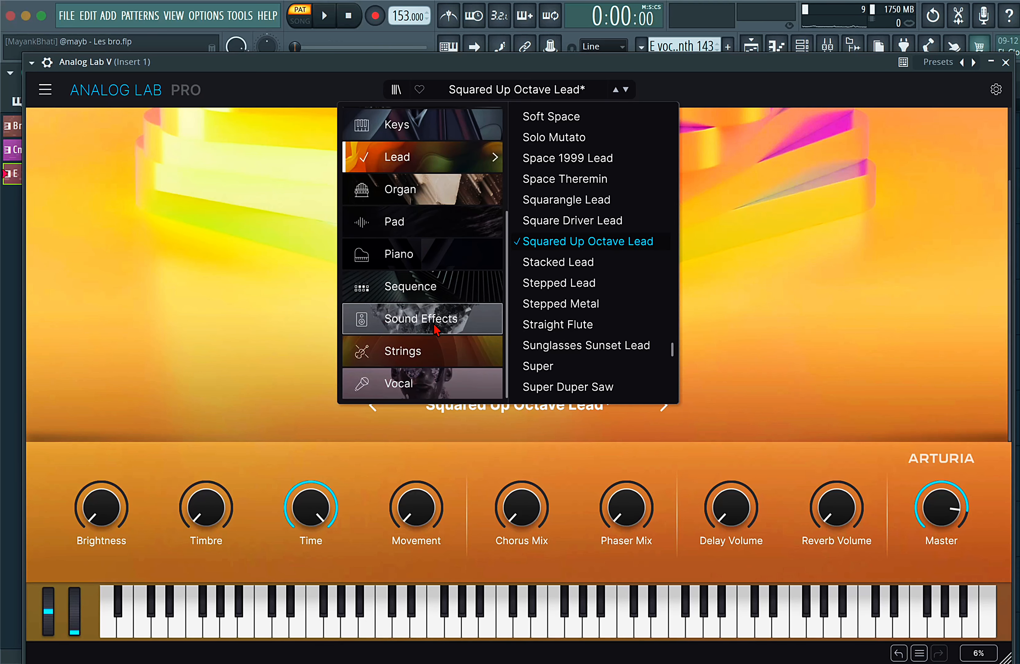
mouse_move(425, 383)
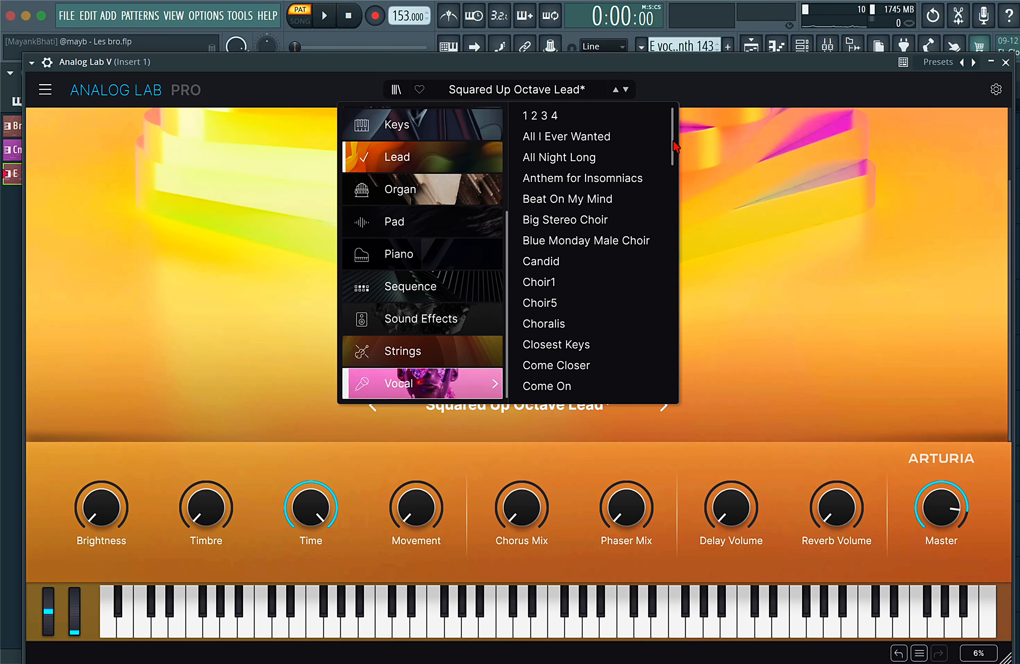
scroll(671, 366, "down", 15)
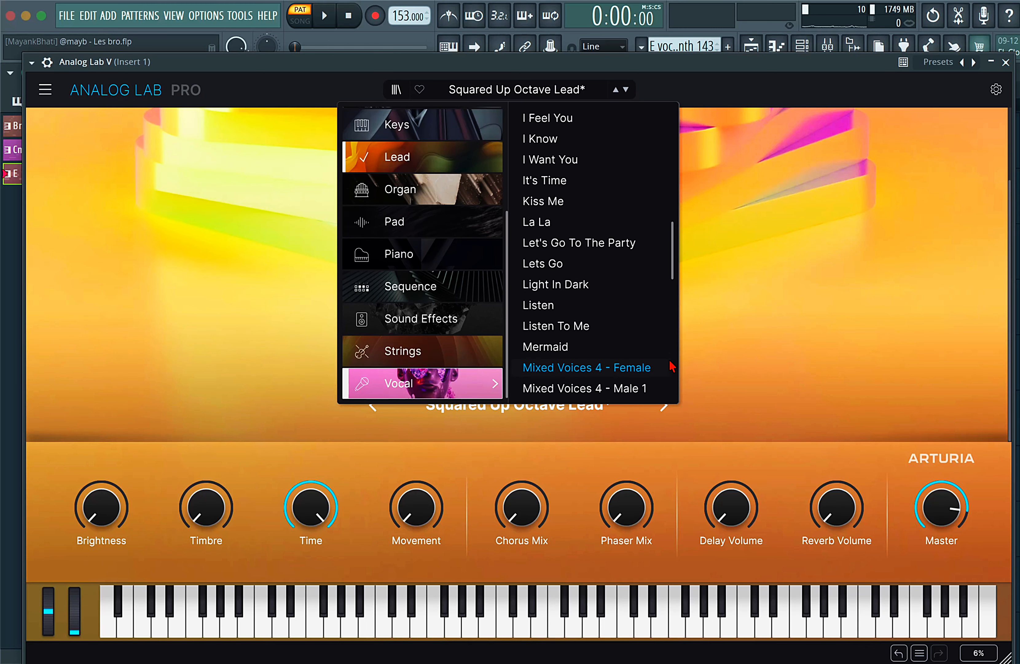
left_click(576, 263)
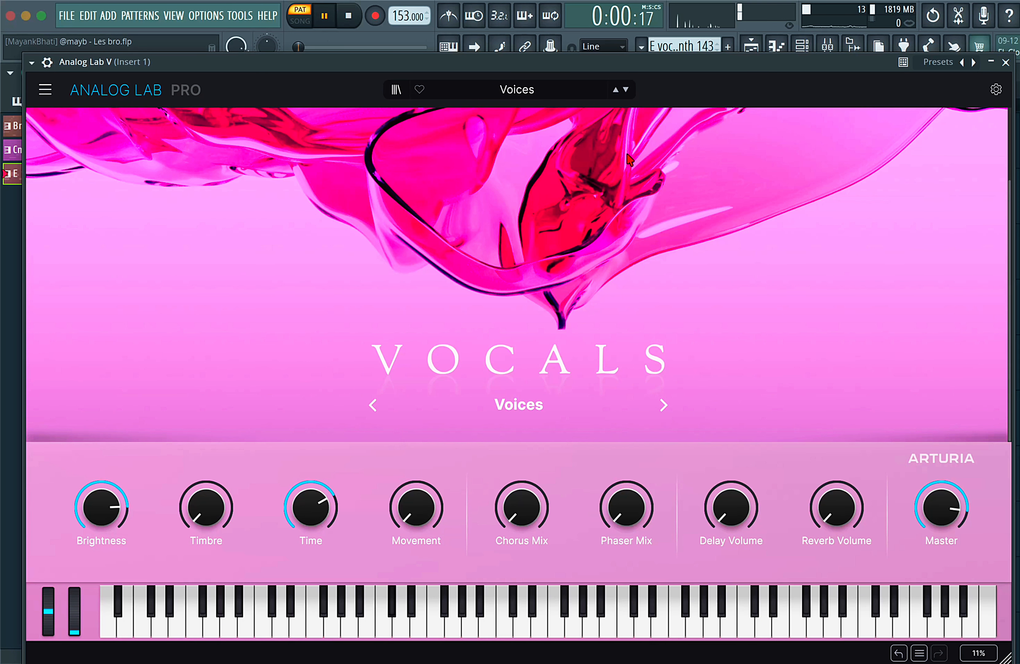
left_click_drag(560, 64, 579, 59)
key("space")
- Audition Vocal presets including Vienna's Choir, Blue Monday Male Choir and Devote, go on to Voices and Strings, and stop playback
left_click(644, 86)
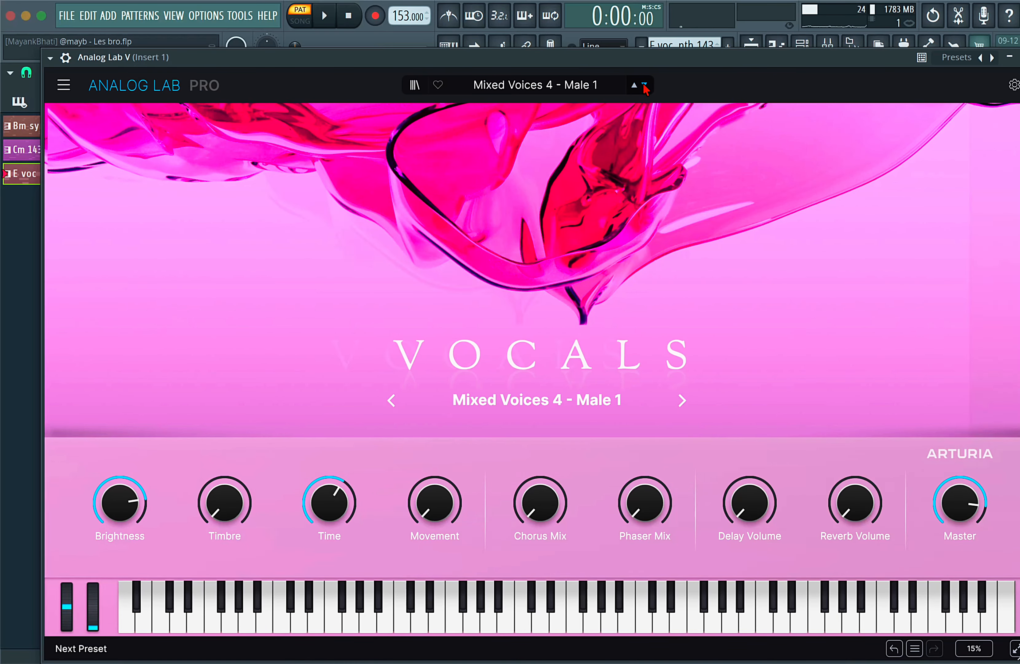
left_click(634, 86)
left_click(637, 89)
key("space")
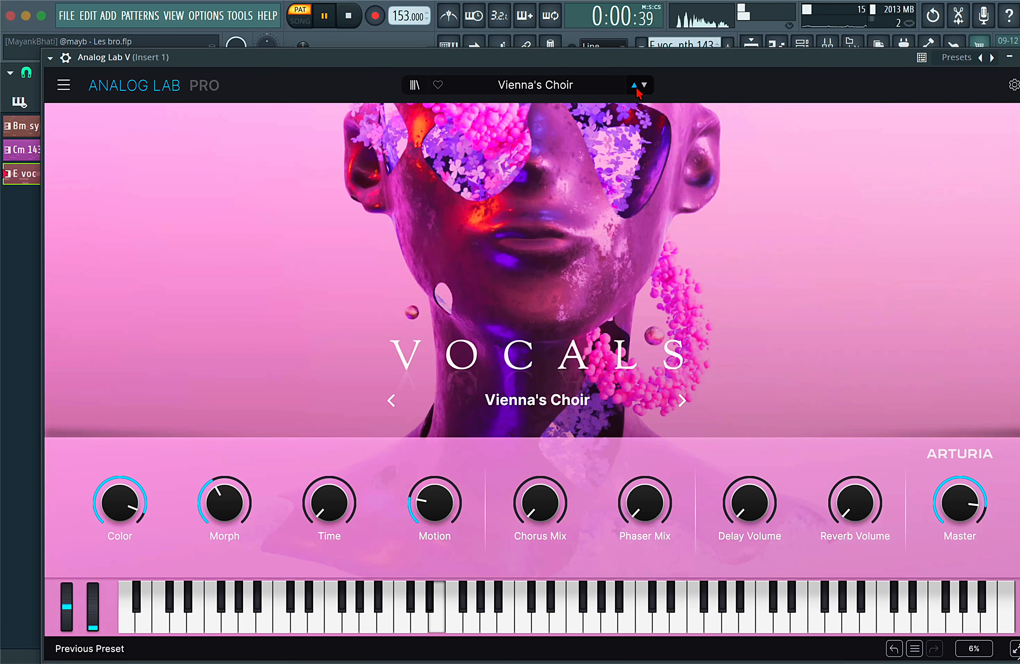
left_click(635, 87)
key("space")
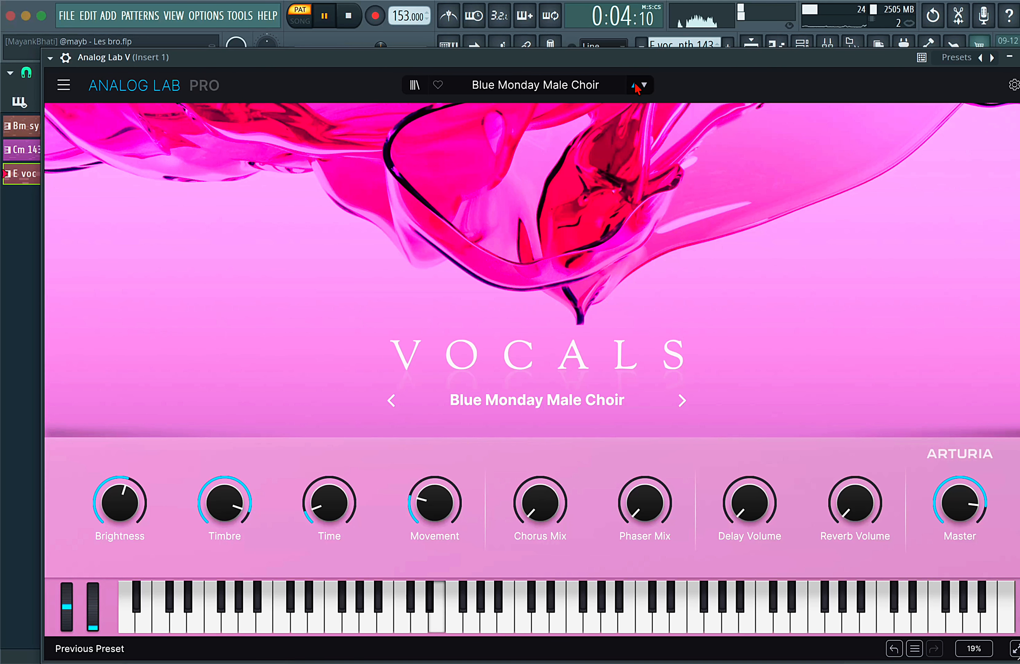
left_click(636, 87)
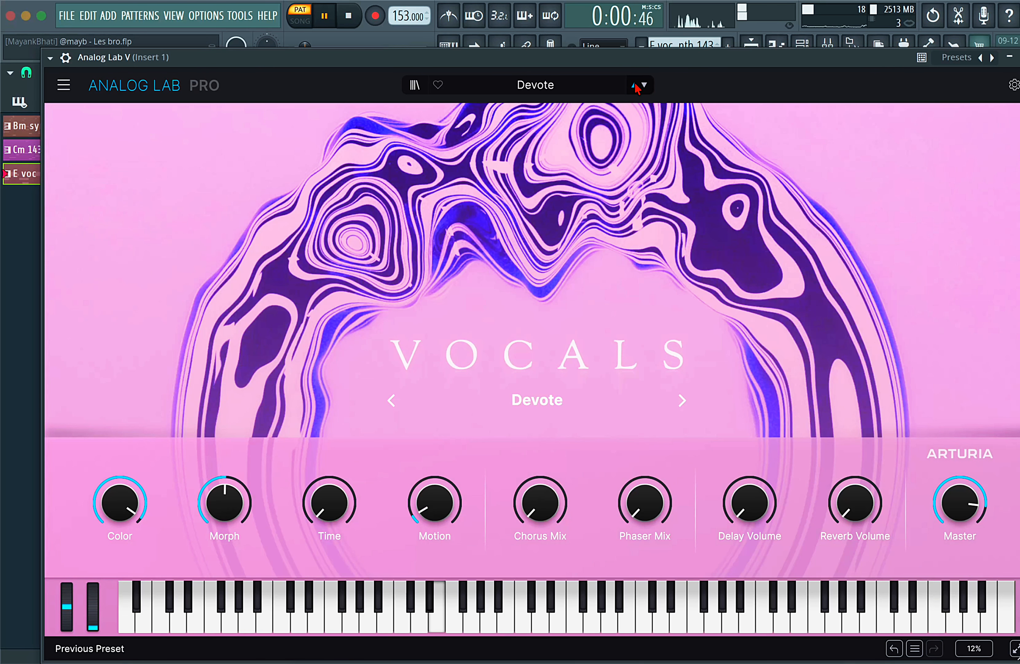
left_click(636, 86)
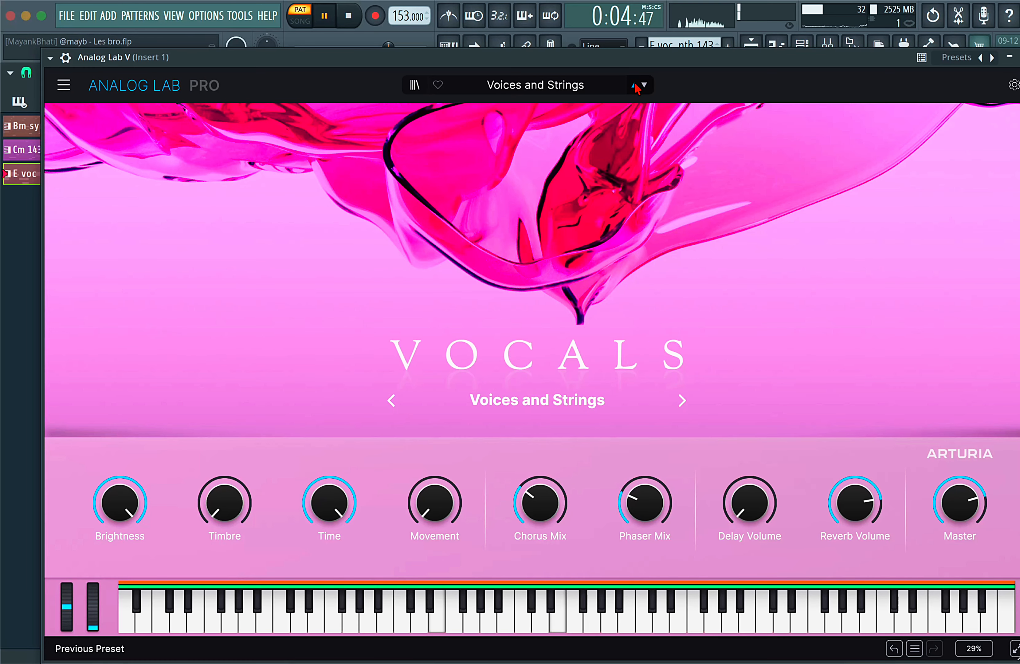
key("space")
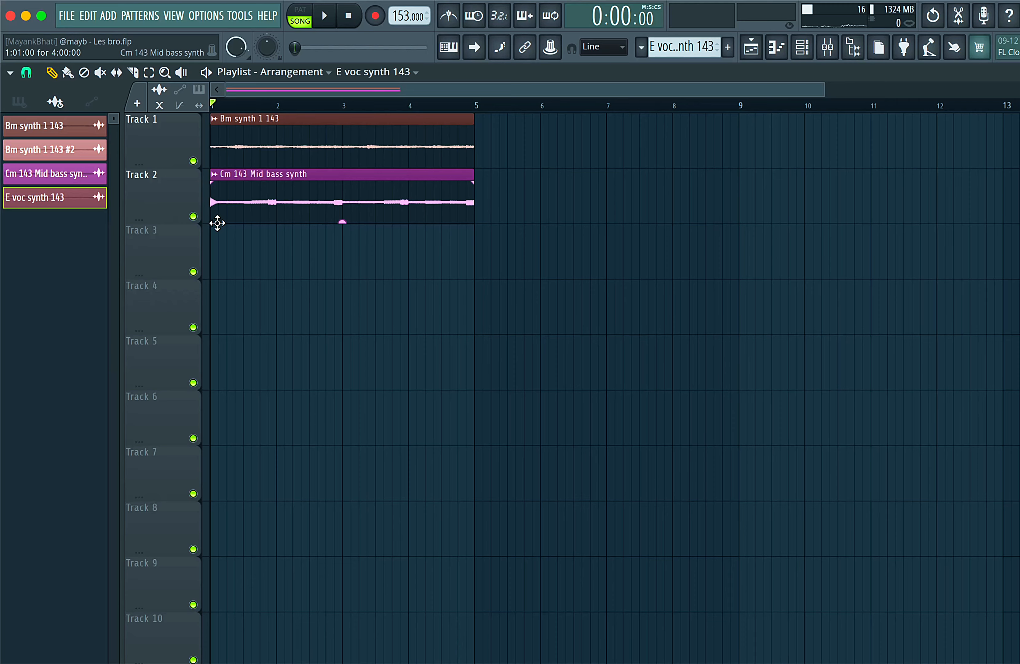
- Place the E voc synth 143 audio clip at bar 1 on Track 3 and, playing it soloed, trim it to end at bar 5
left_click(217, 252)
left_click_drag(240, 253, 204, 254)
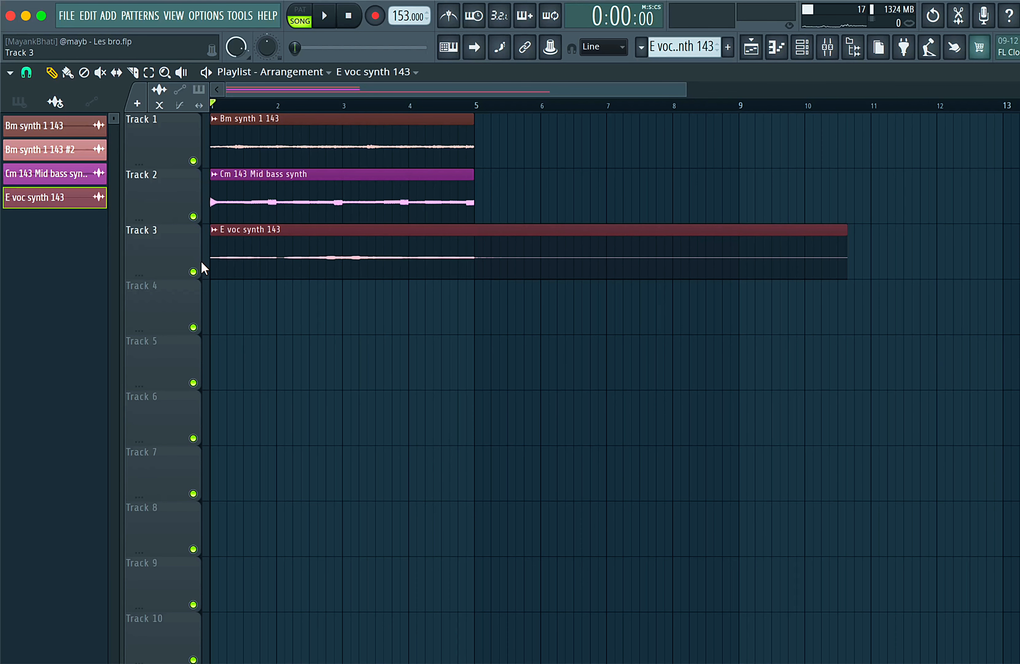
right_click(197, 269)
key("space")
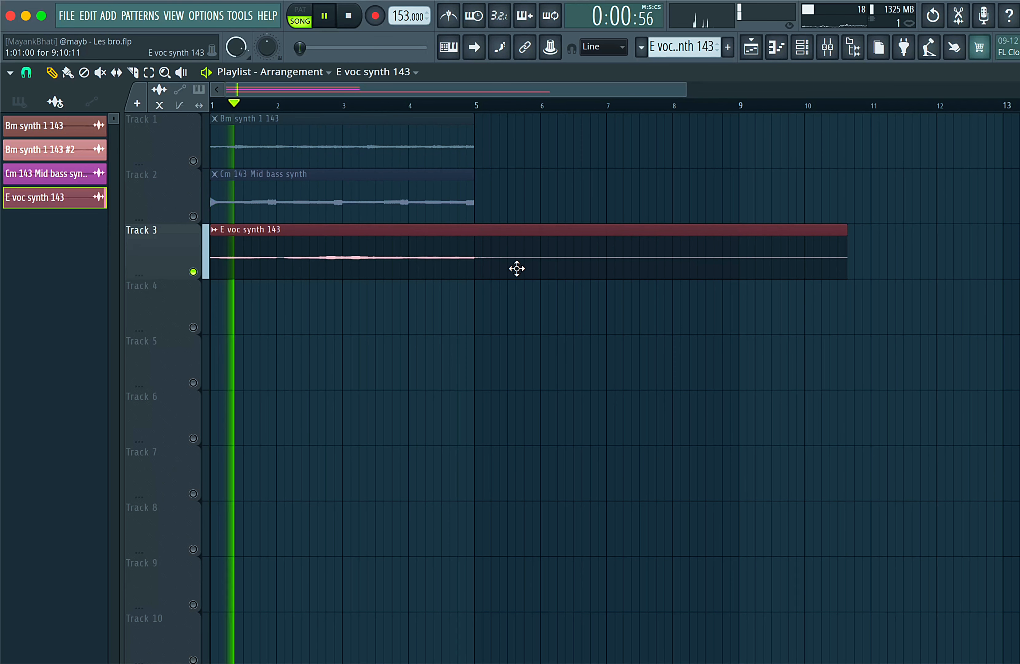
right_click(475, 249, "shift")
right_click(638, 276)
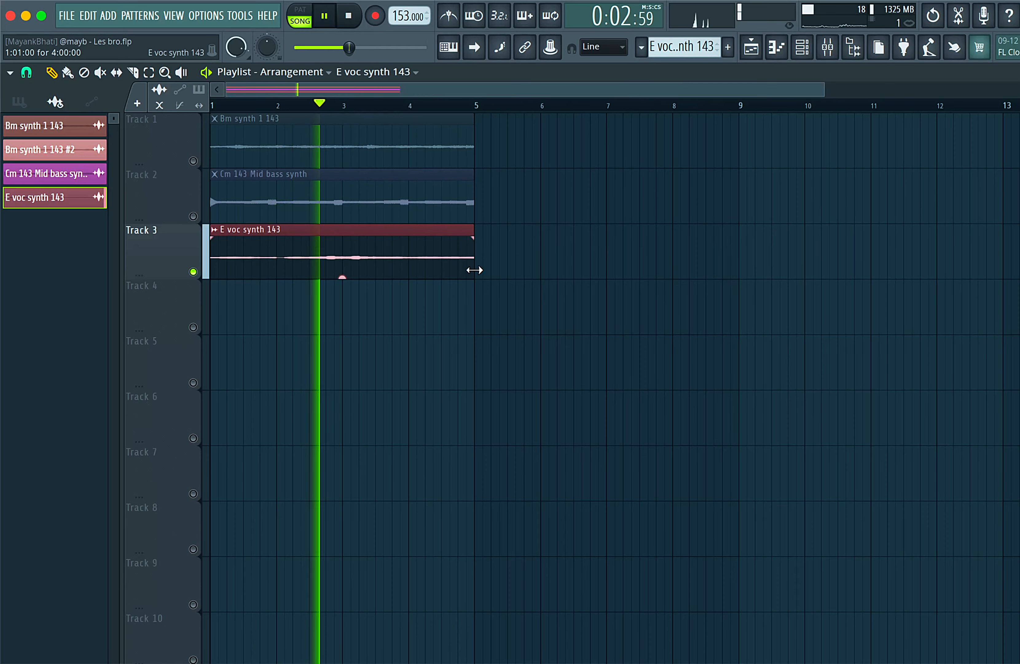
key("space")
- Unmute Tracks 1 and 2, play all three clips together and check the E voc synth 143 clip's settings
left_click(193, 160)
left_click(193, 216)
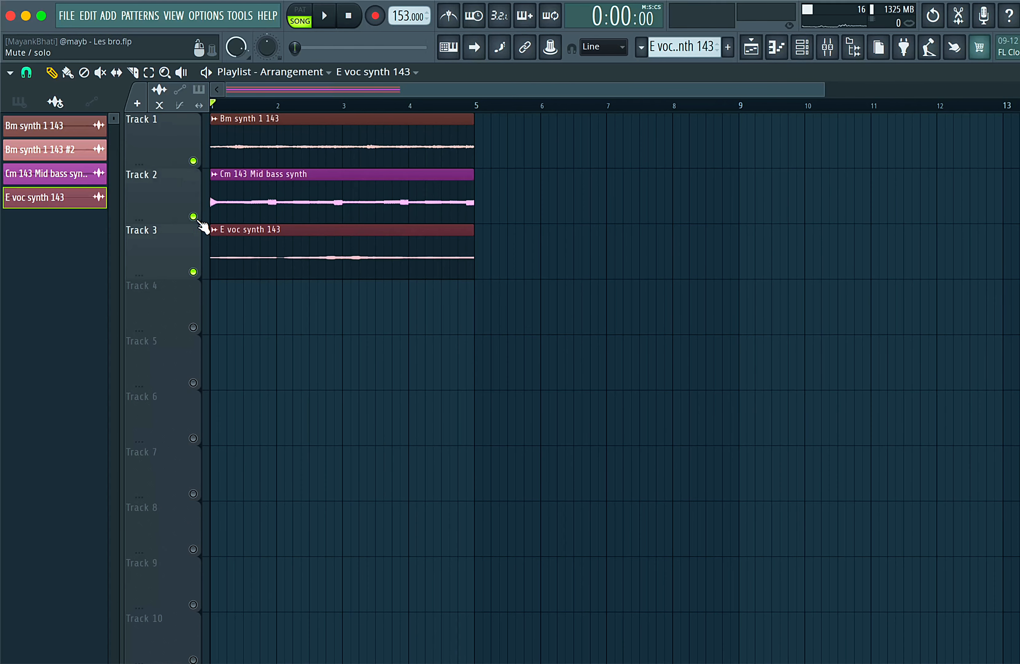
key("space")
double_click(435, 257)
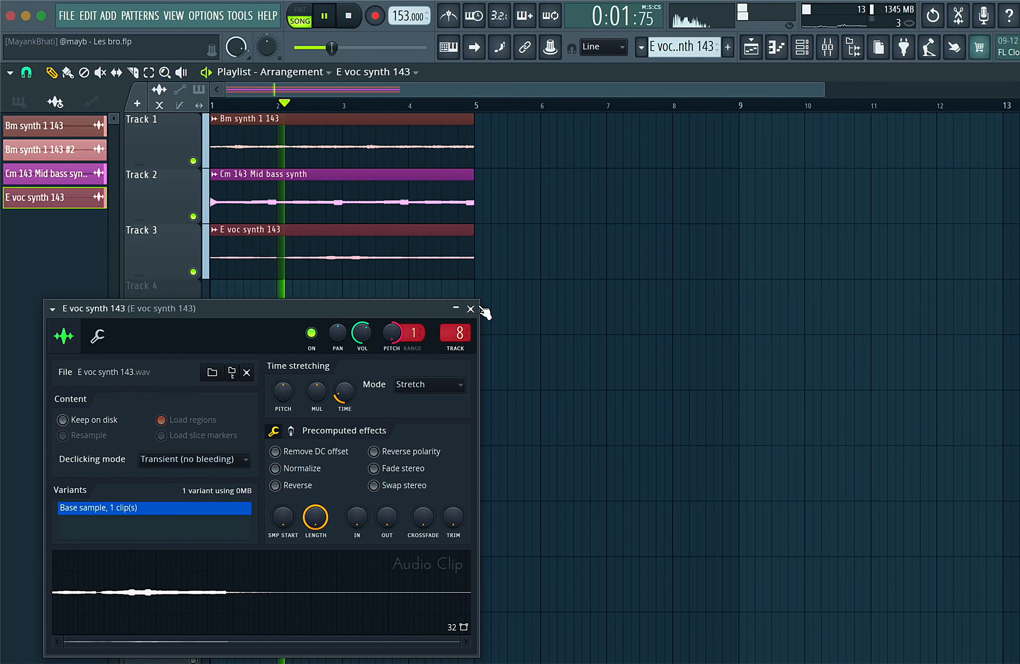
left_click(469, 306)
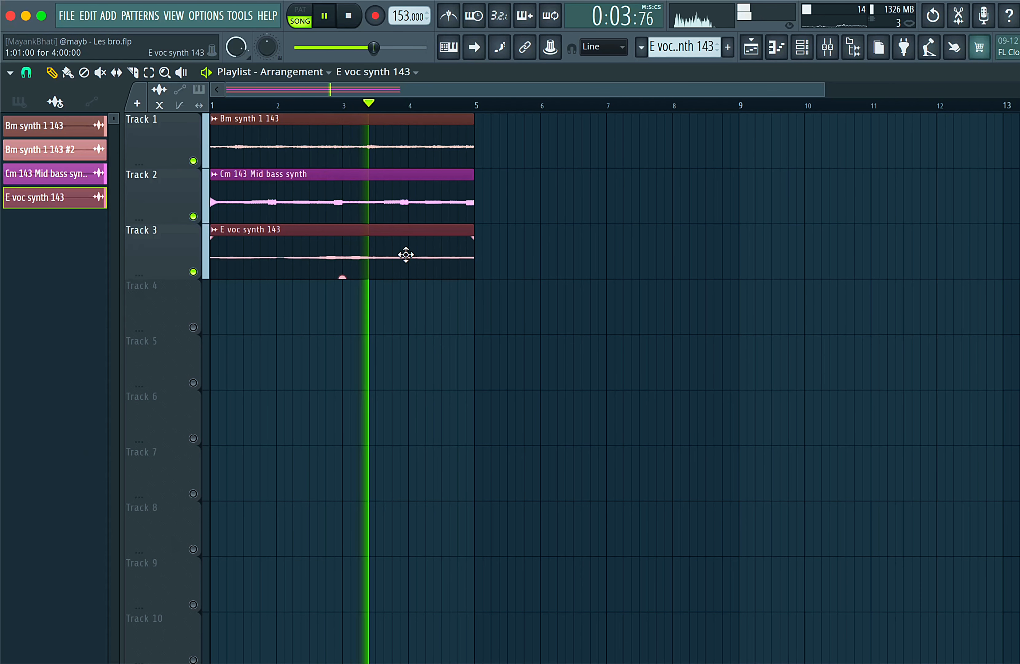
- Stop the arrangement and audition Vocal presets for the Dm Synth 4 143 pattern, going from Zone Zone Zone back through Wanna Dance to Voices 2
key("space")
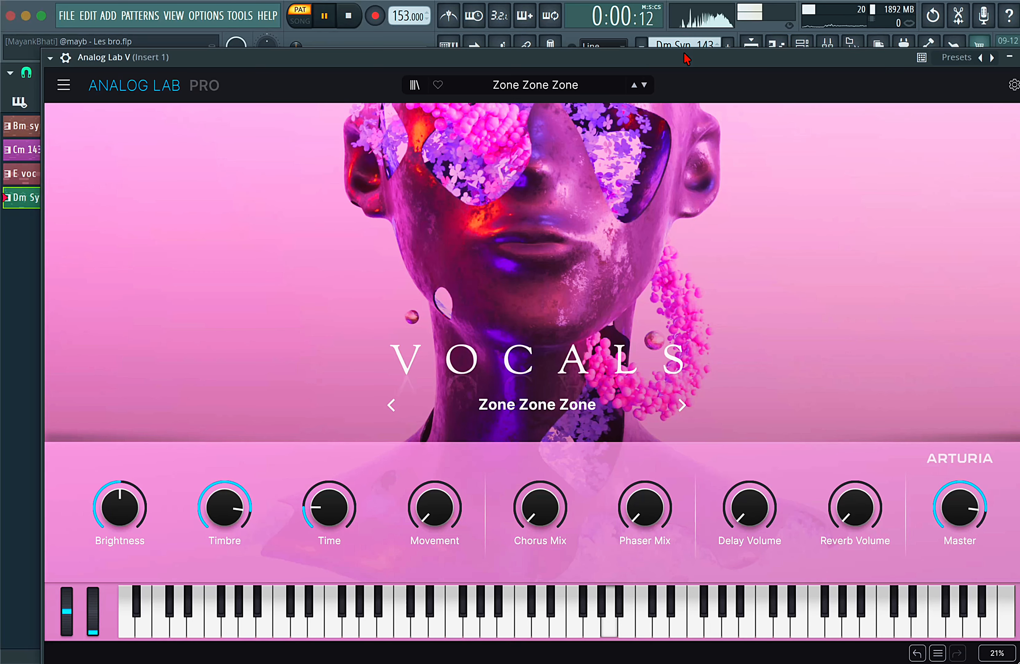
left_click(634, 85)
key("space")
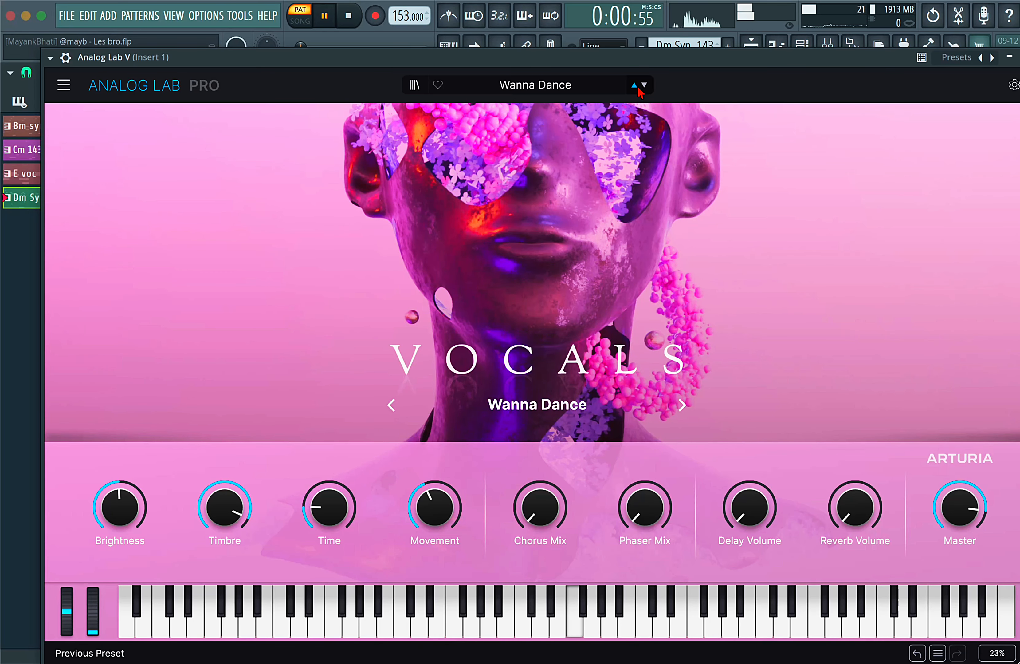
key("space")
left_click(639, 88)
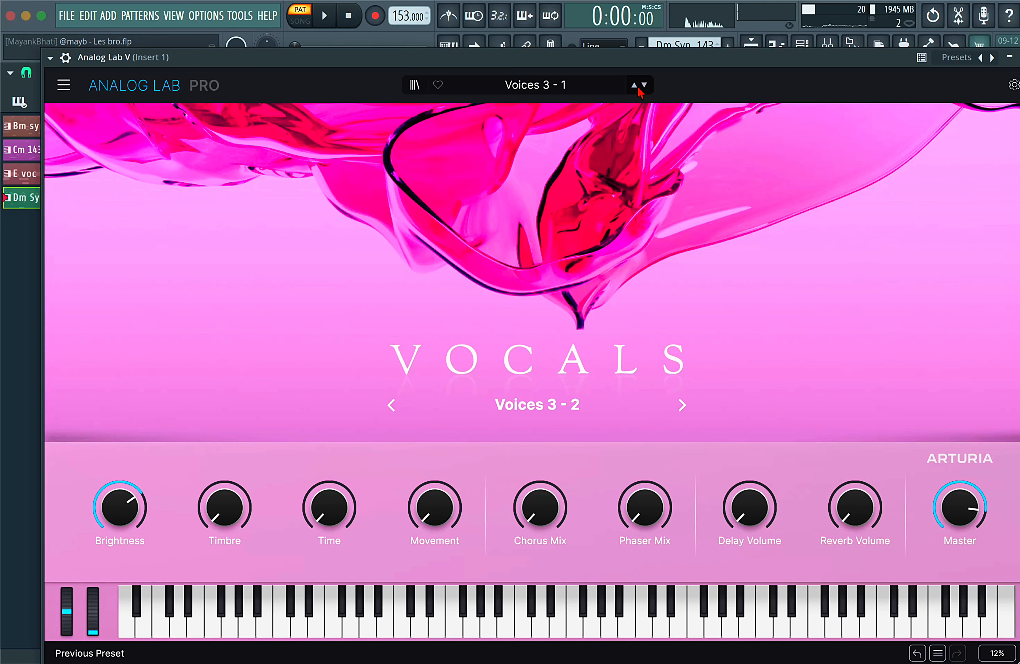
key("space")
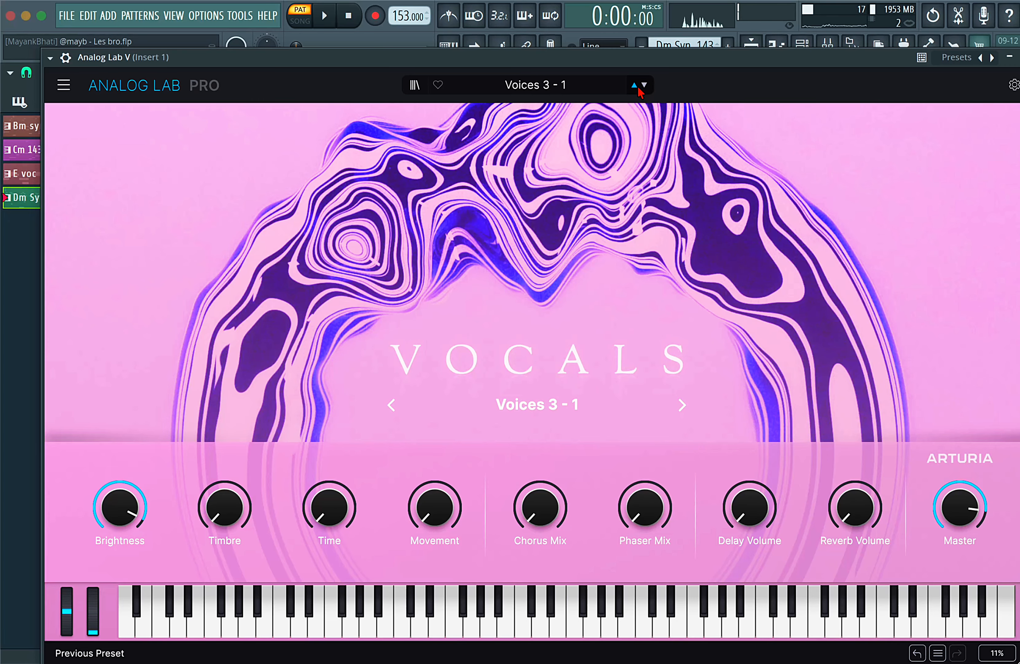
left_click(638, 88)
- Switch to the Lead category, audition D-Troy and CS Lead, and load the Cross Roads preset for the Dm Synth 4 143 pattern
left_click(535, 85)
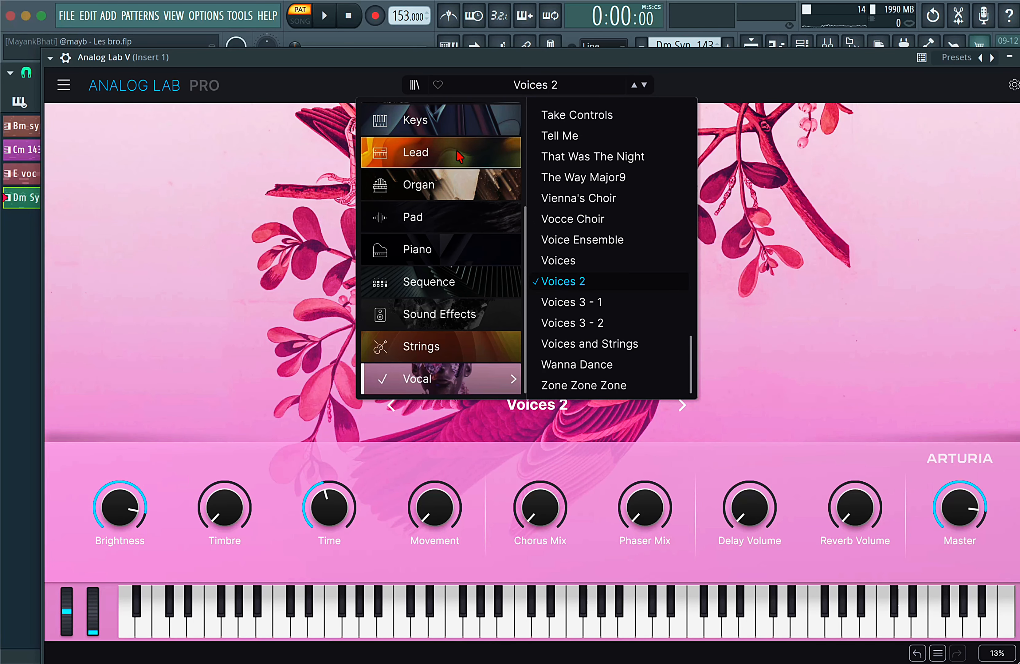
mouse_move(457, 150)
scroll(605, 296, "down", 12)
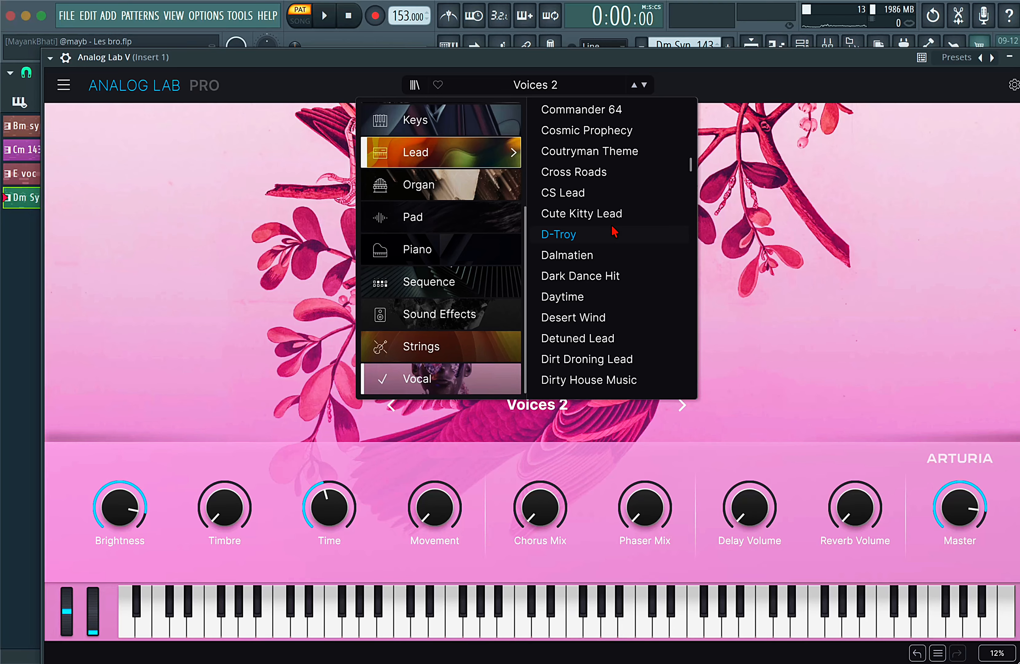
left_click(612, 227)
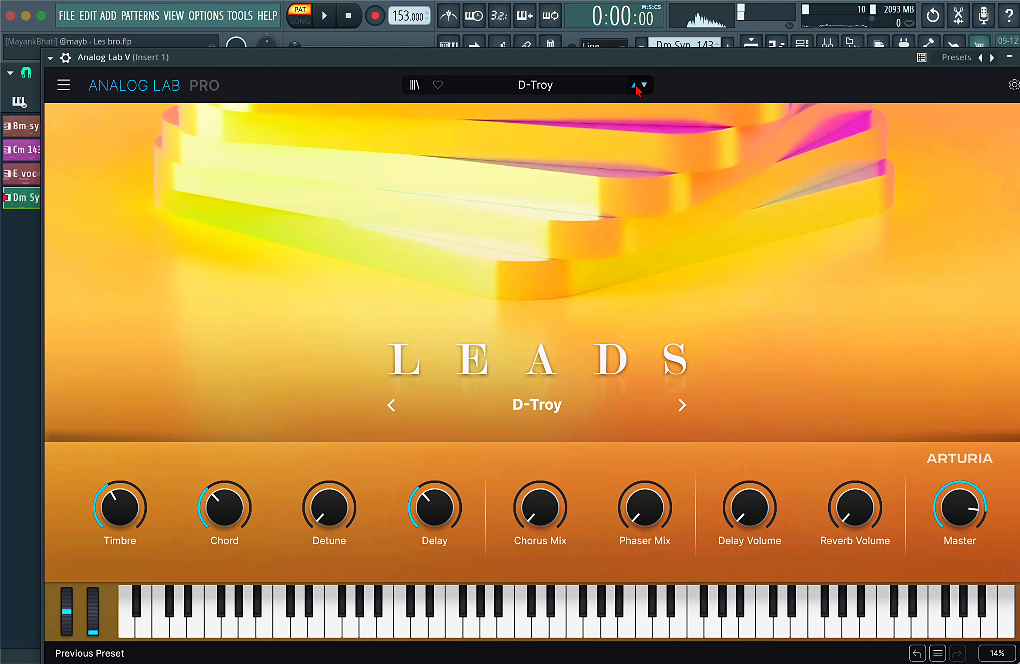
left_click(634, 85)
key("space")
key("space")
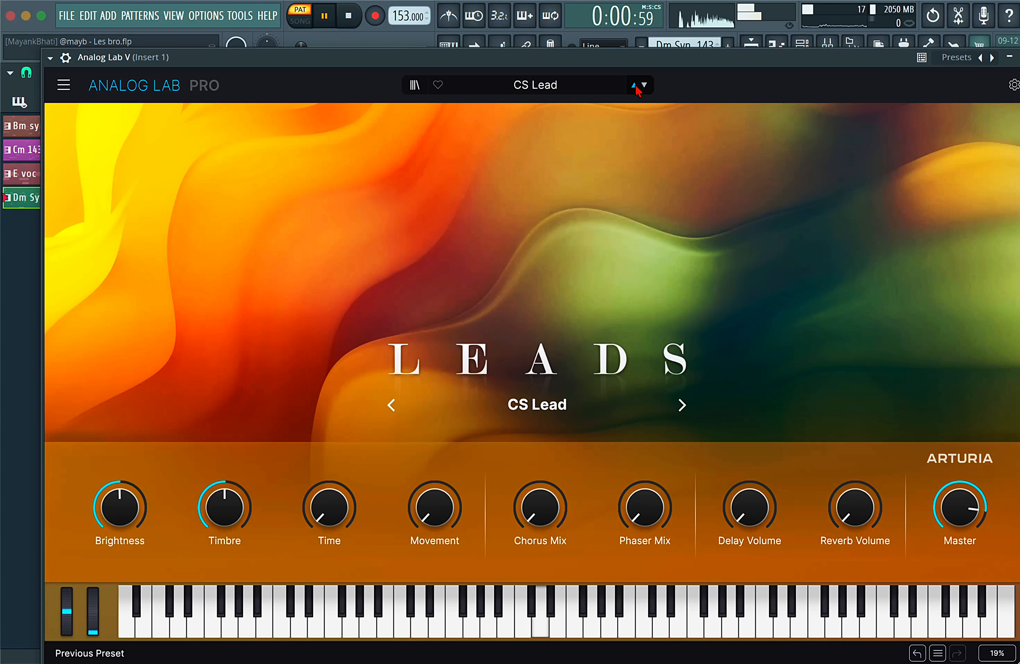
key("space")
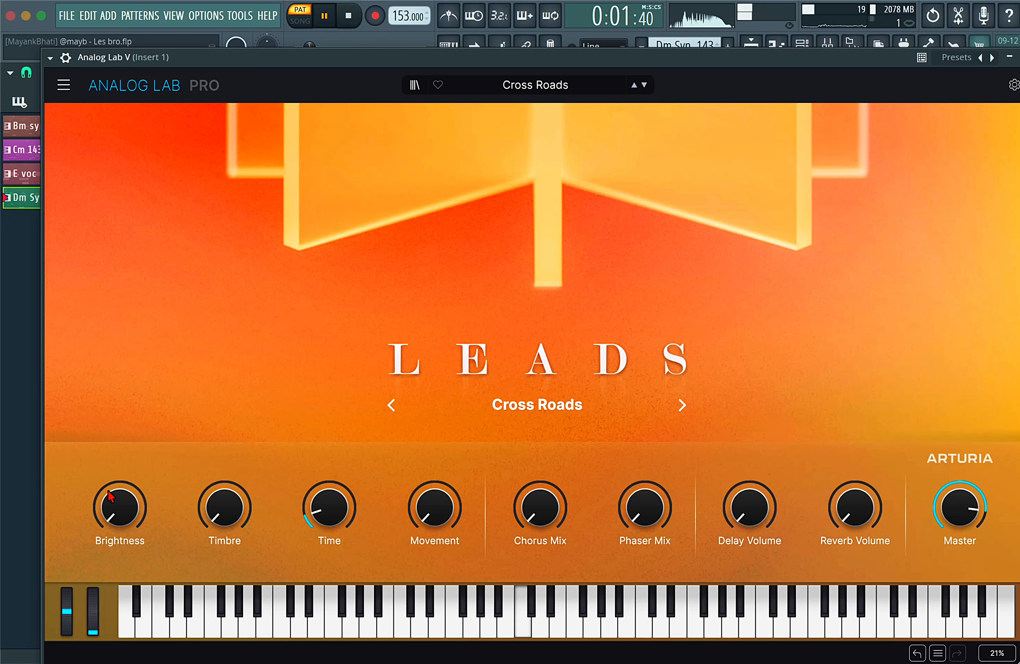
- Try brighter settings on the Cross Roads preset, turn Brightness back down to its minimum and close the synth
left_click_drag(110, 496, 111, 457)
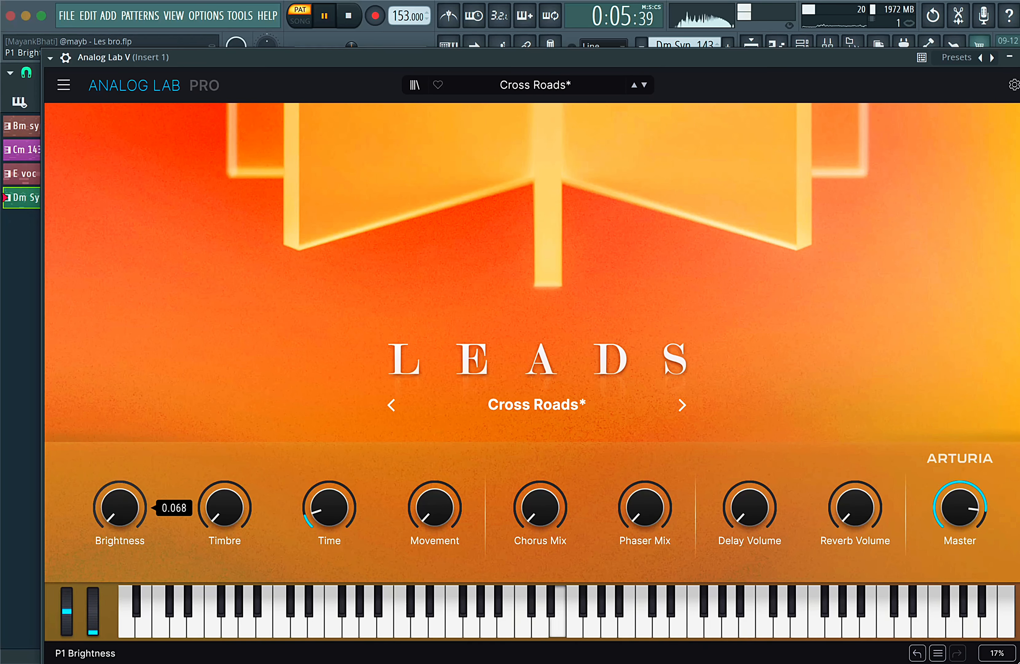
left_click_drag(110, 497, 111, 457)
left_click_drag(120, 508, 120, 573)
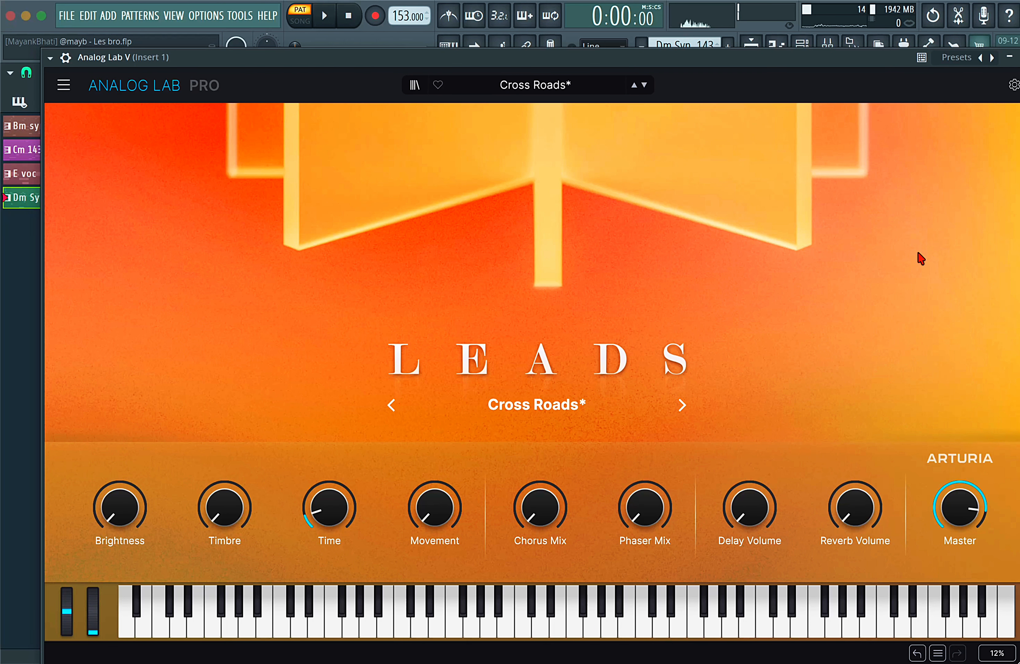
left_click(1018, 57)
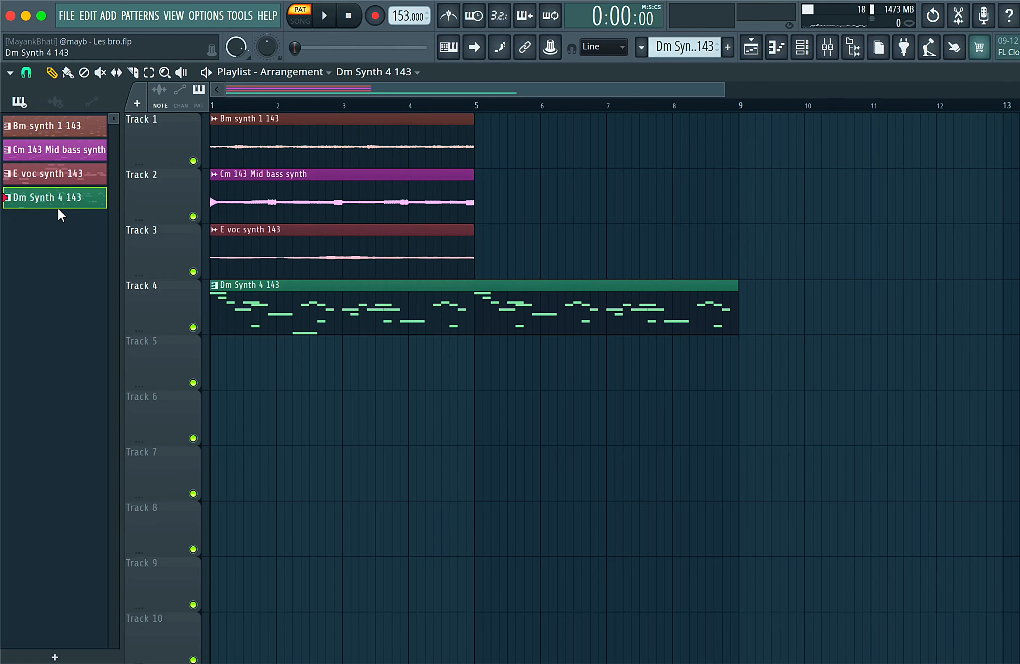
- Render the Dm Synth 4 143 pattern as an audio clip at bar 1 on Track 5 and delete the pattern's clip from Track 4
right_click(50, 202)
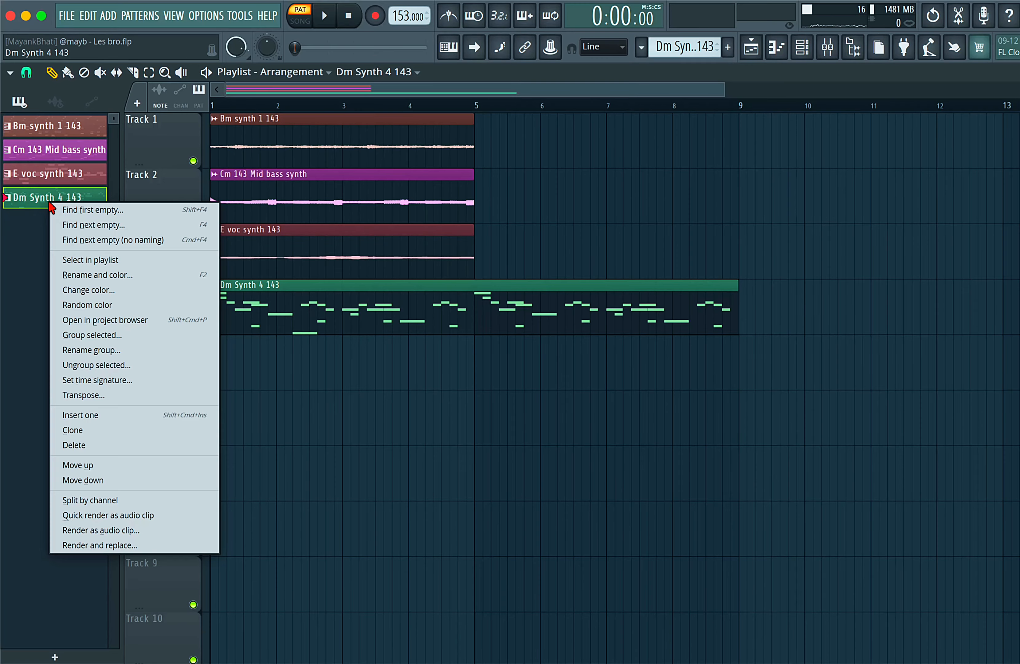
left_click(87, 532)
left_click(691, 548)
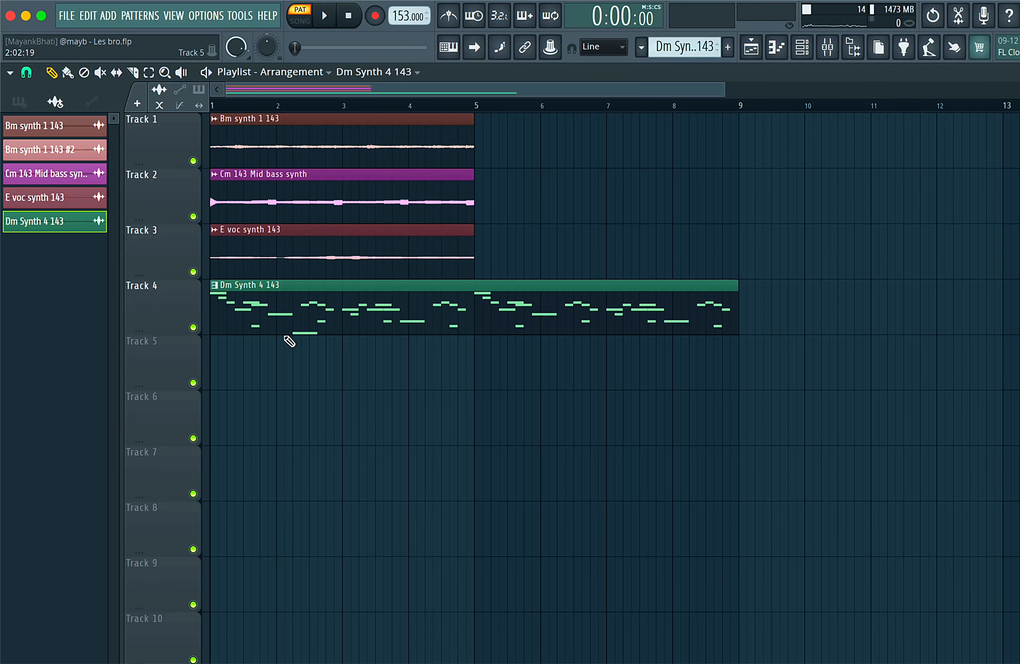
left_click(250, 364)
left_click_drag(331, 361, 298, 361)
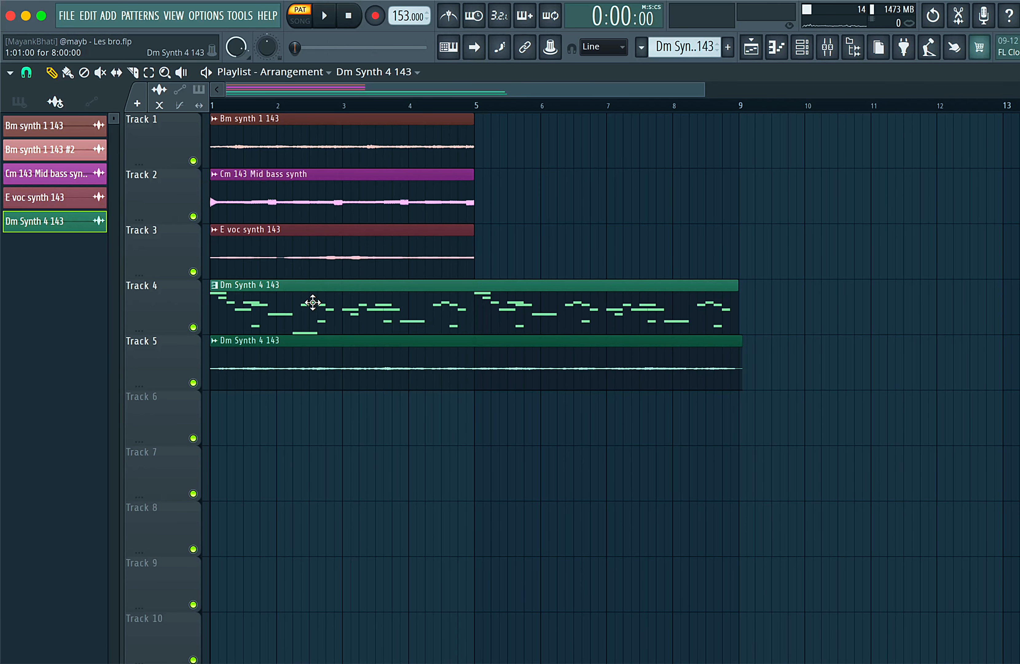
right_click(312, 302)
- Duplicate the clips on Tracks 1 to 3 to bar 5 and move the Dm Synth 4 143 audio clip up to Track 4
left_click_drag(319, 164, 360, 269)
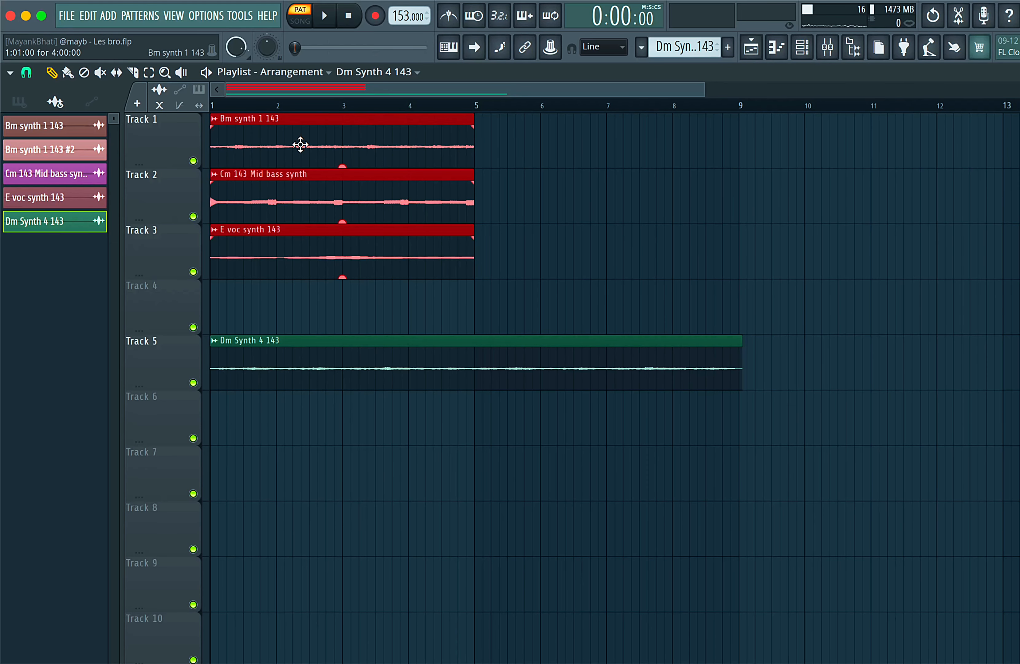
left_click_drag(300, 145, 562, 105)
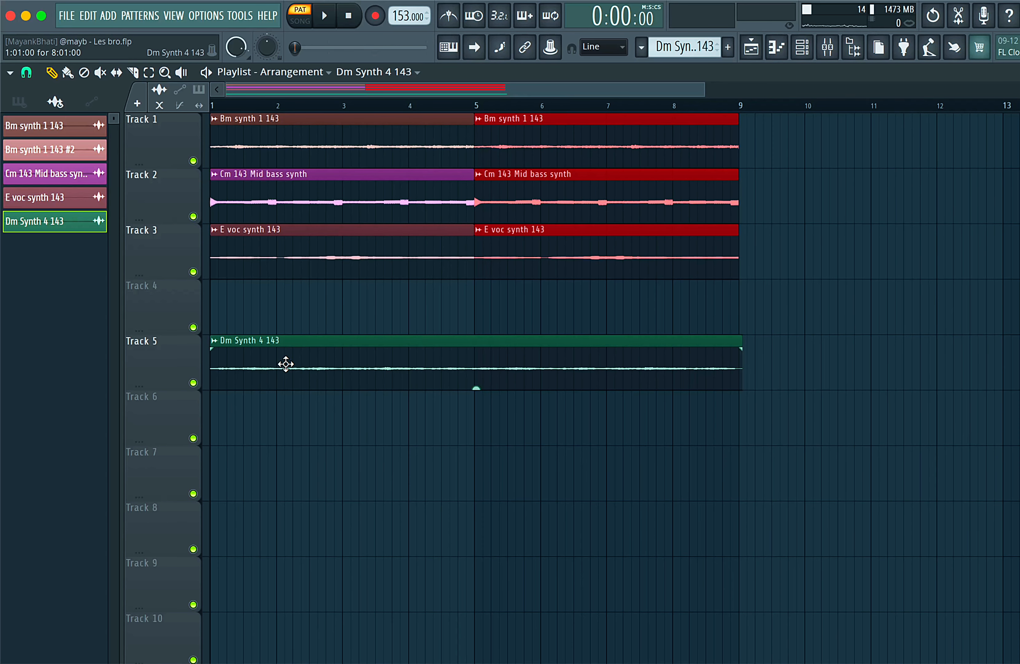
left_click_drag(285, 364, 273, 246)
key("ctrl+z")
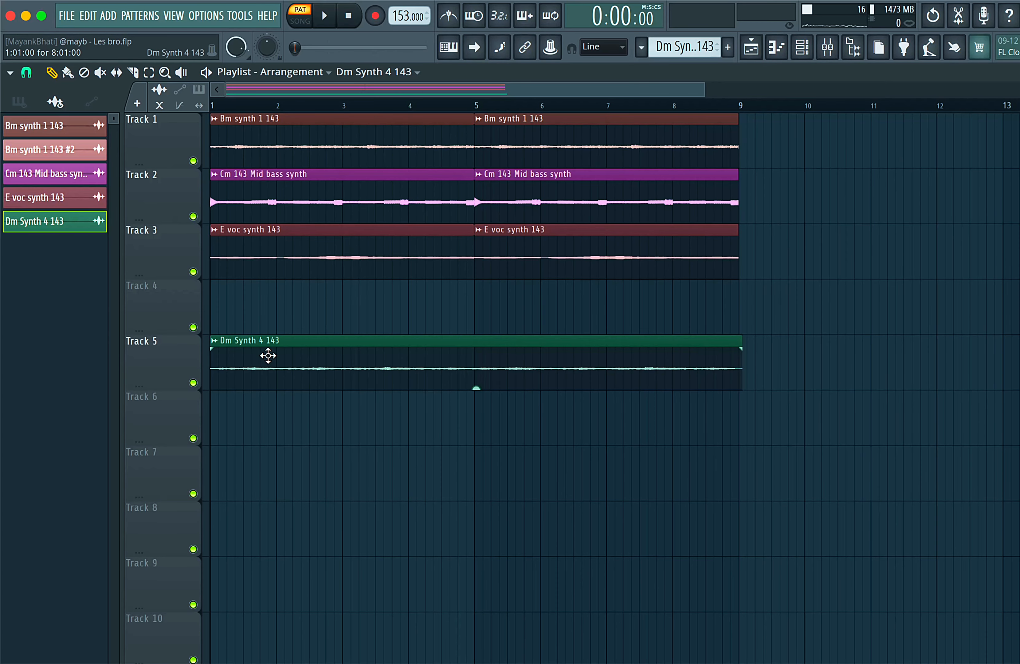
left_click_drag(268, 355, 261, 294)
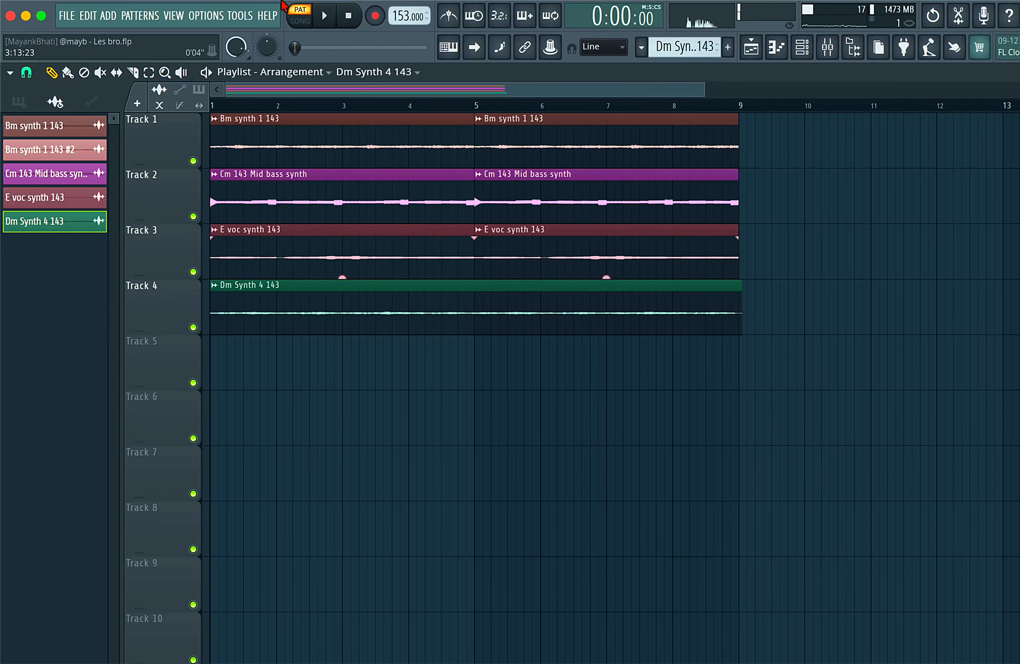
- Play the arrangement in song mode, listen to Track 4 soloed, and unmute all the tracks again
left_click(299, 15)
key("space")
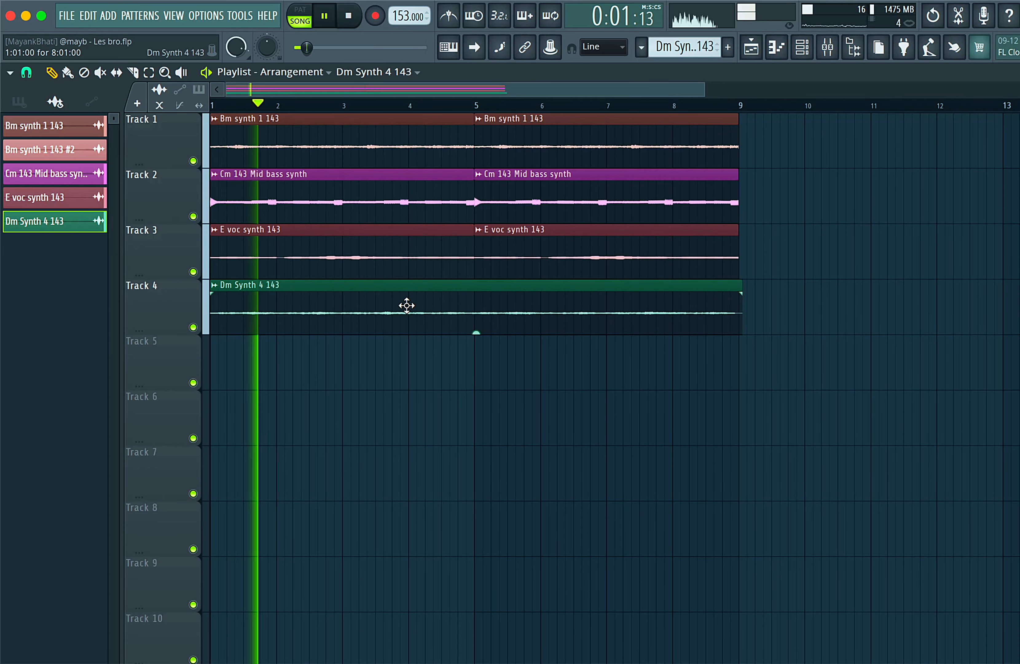
key("space")
left_click(193, 327, "ctrl")
key("space")
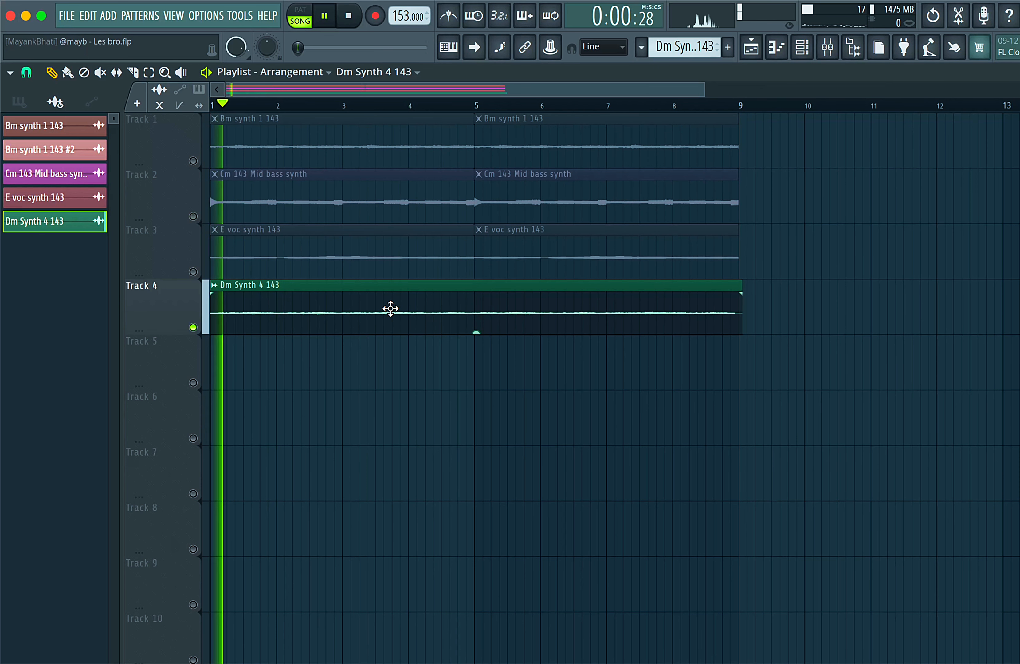
key("space")
left_click(194, 328, "ctrl")
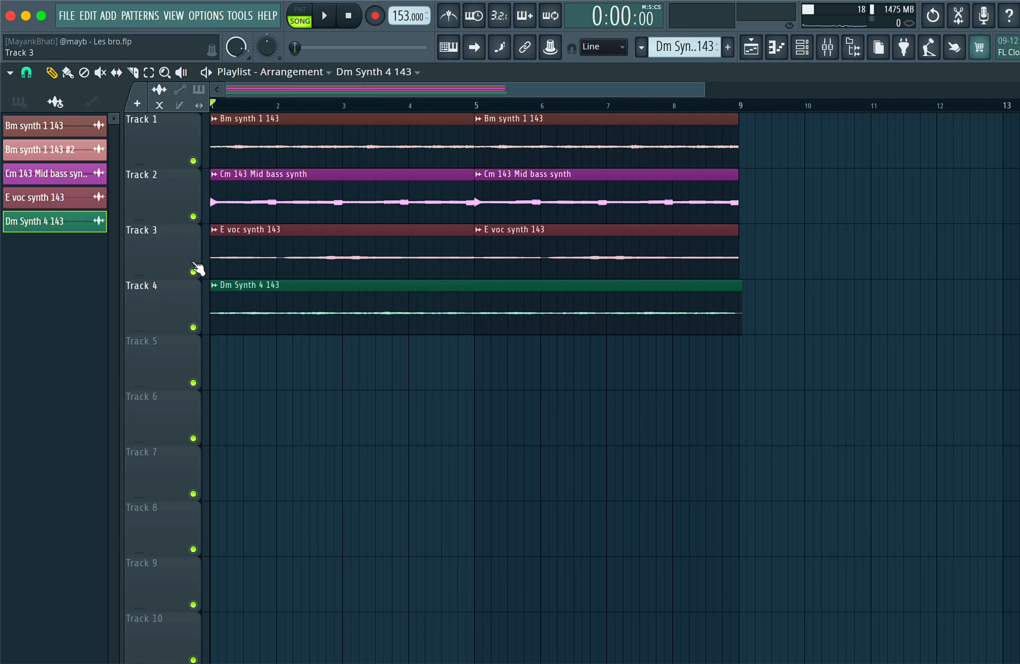
- Play the full arrangement and replay it from just before bar 5 to check the join between the repeated clips
key("space")
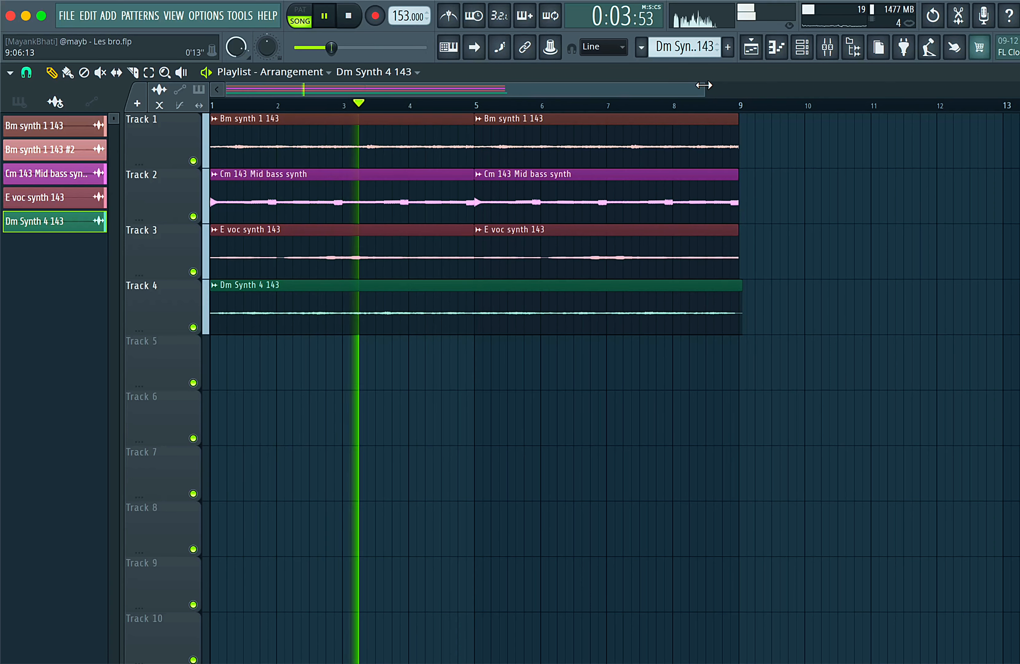
left_click_drag(704, 85, 1016, 94)
key("space")
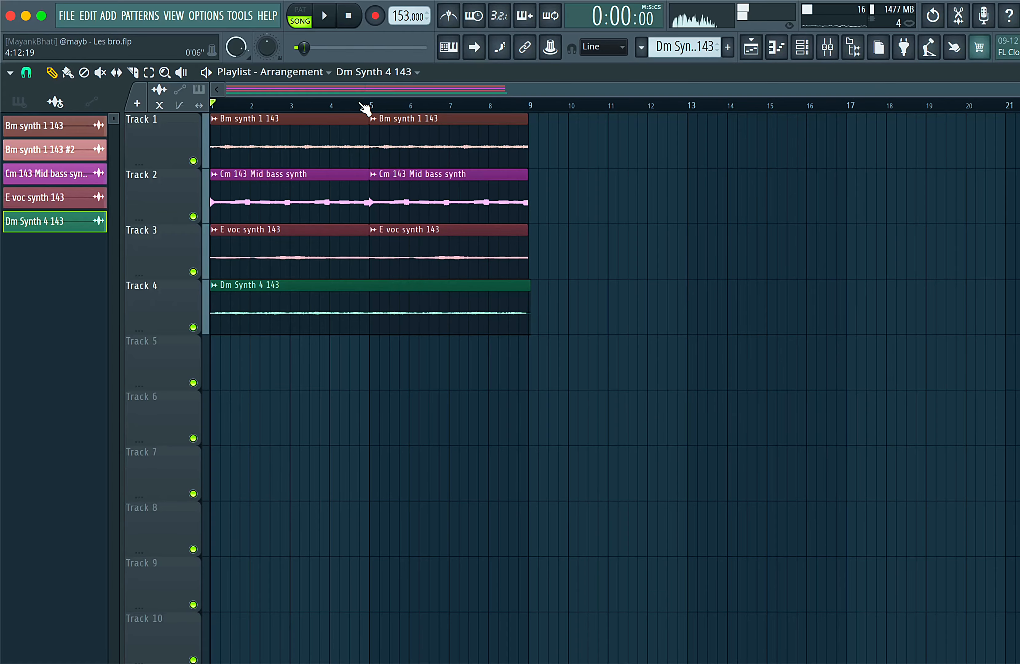
left_click(360, 104)
key("space")
key("space")
key("space")
- Mute Track 1 and Track 2 in turn, replaying the bar 5 join after each one
left_click(193, 160)
key("space")
key("space")
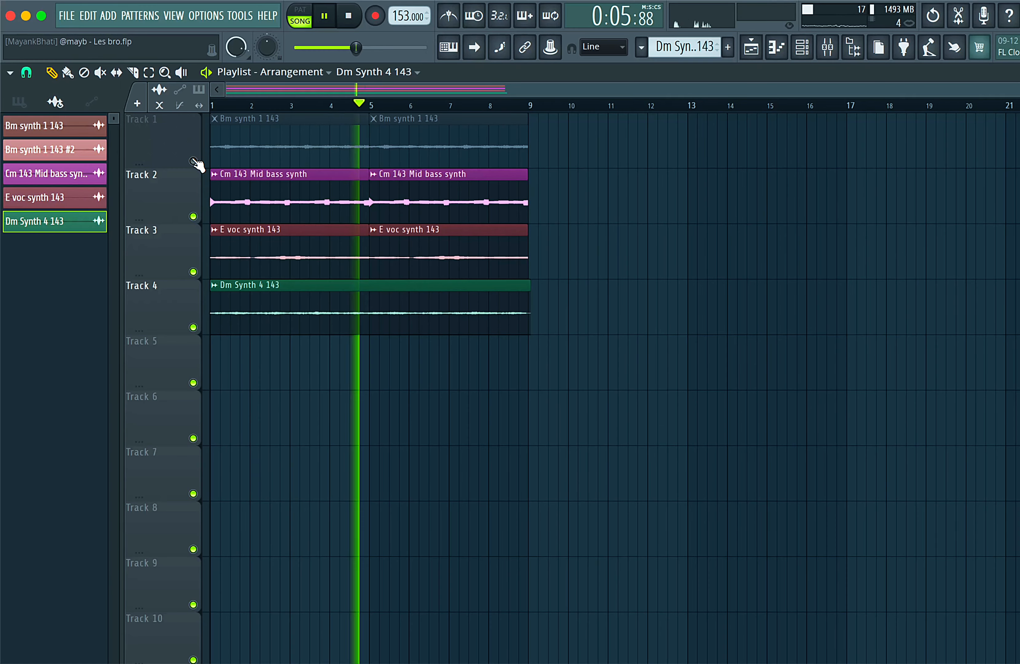
key("space")
key("space")
left_click(193, 216)
key("space")
key("space")
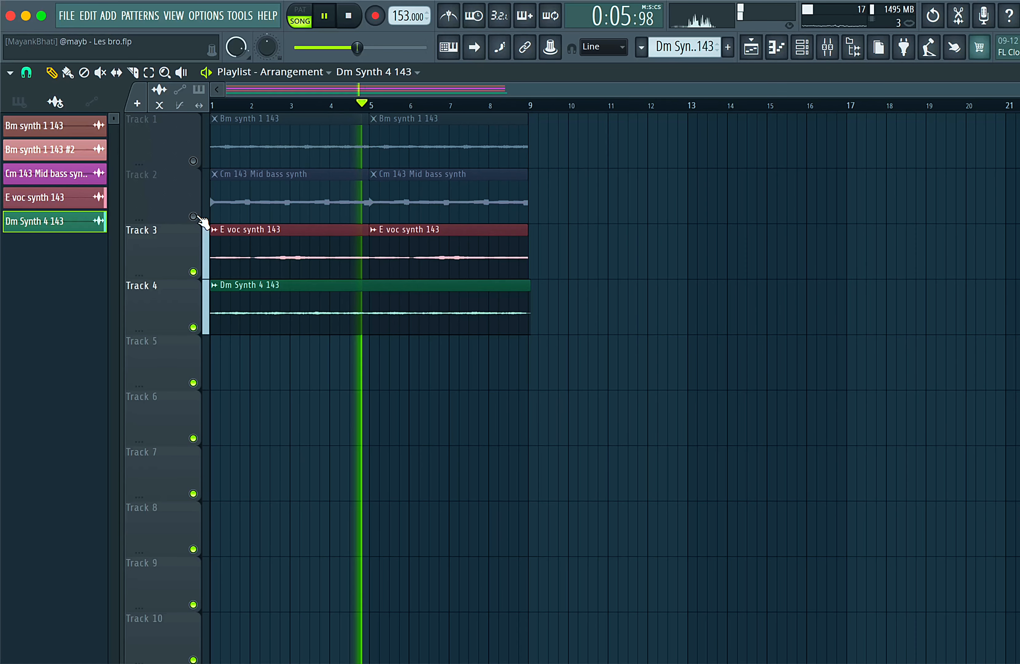
key("space")
- Unmute Tracks 2 and 1, fade out their first clips just before bar 5, and replay the join
left_click(193, 217)
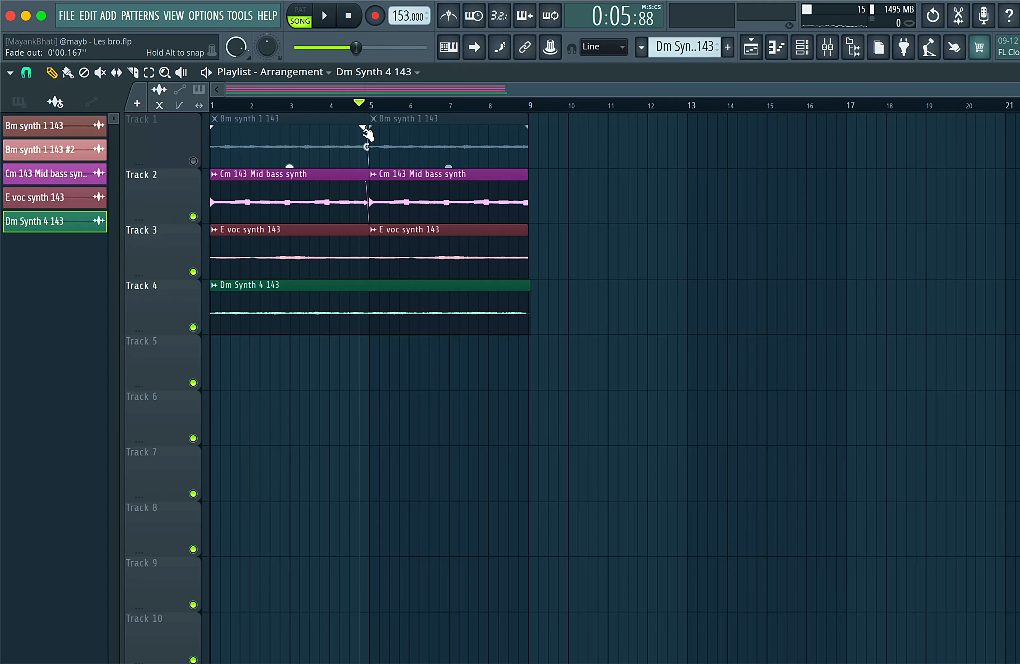
left_click(192, 160)
key("space")
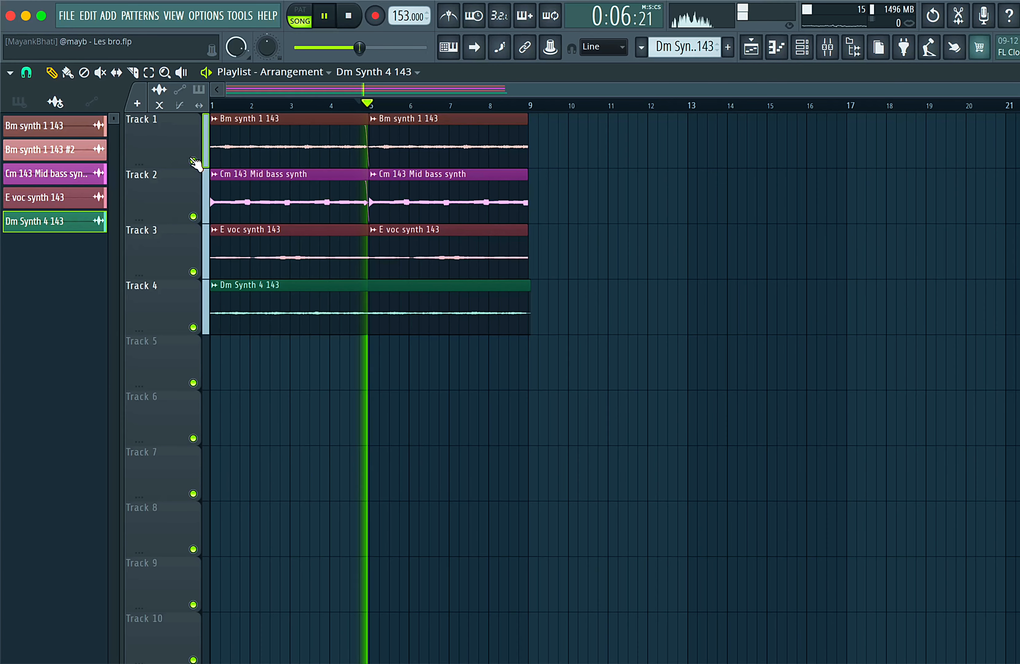
key("space")
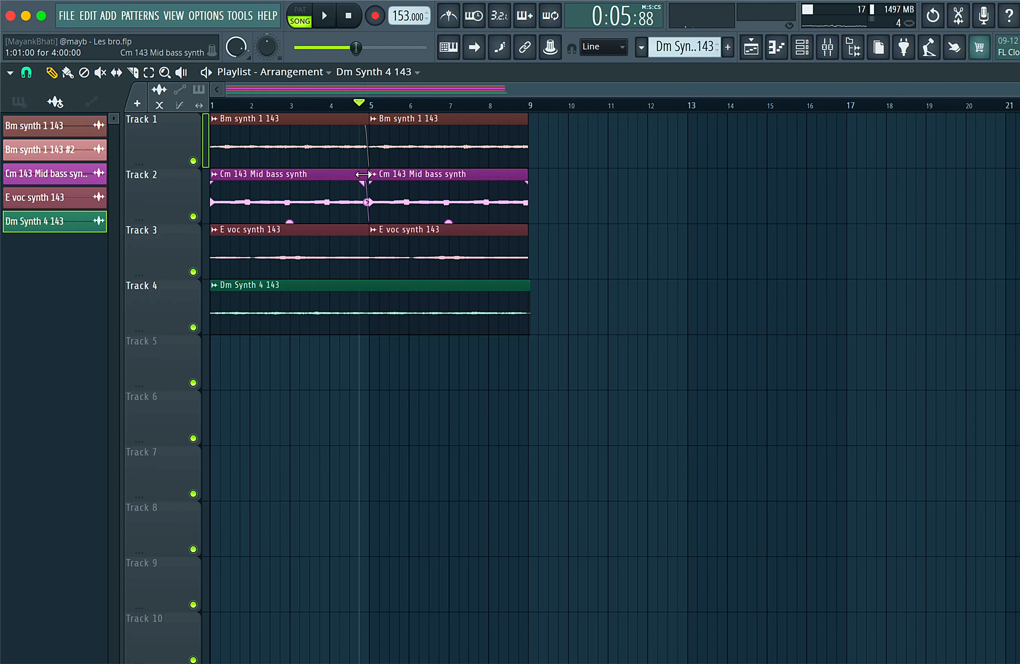
key("space")
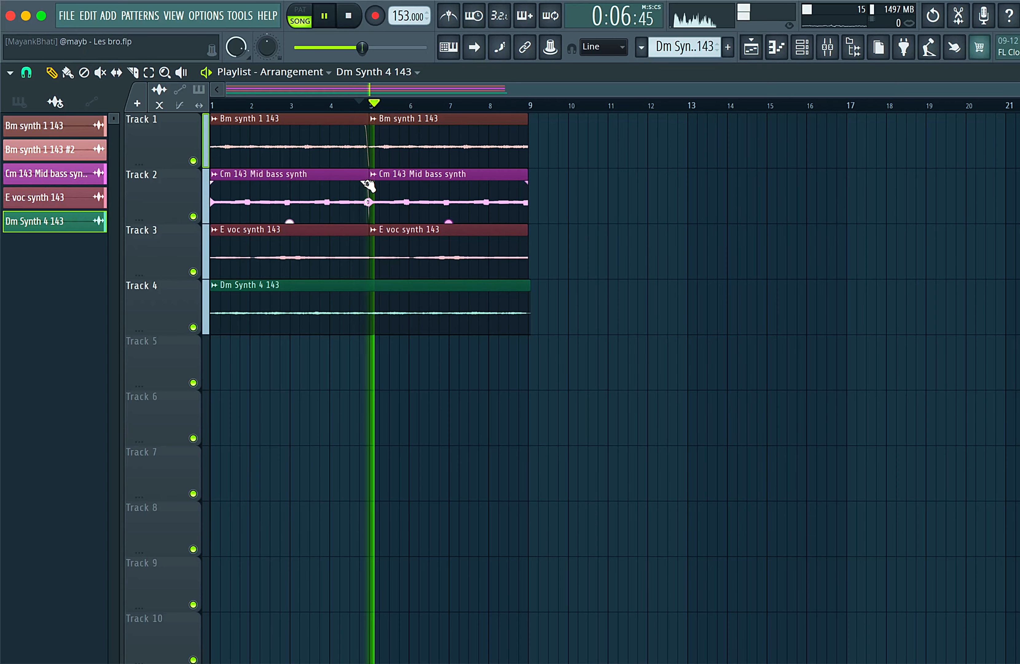
key("space")
key("space")
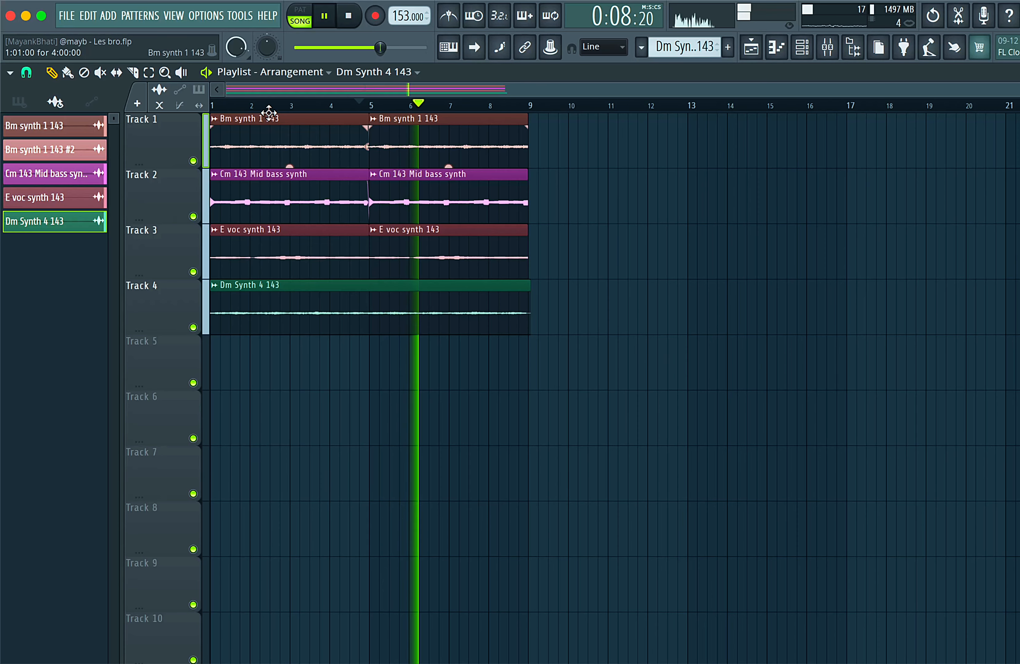
key("space")
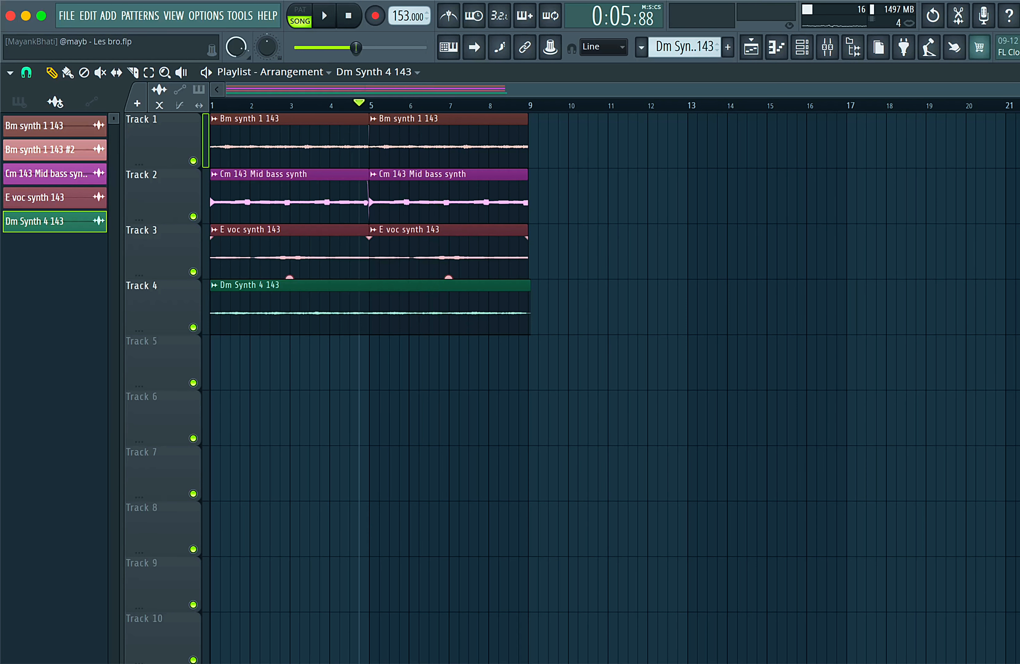
- Reset playback to the beginning of the arrangement and audition it briefly from bar 1
left_click(351, 1)
left_click(174, 139)
left_click(350, 16)
key("space")
key("space")
- Add a second Perc Hat, Open hat, Snare and Snares 2 pattern clip at bar 5 on their respective tracks
left_click(23, 104)
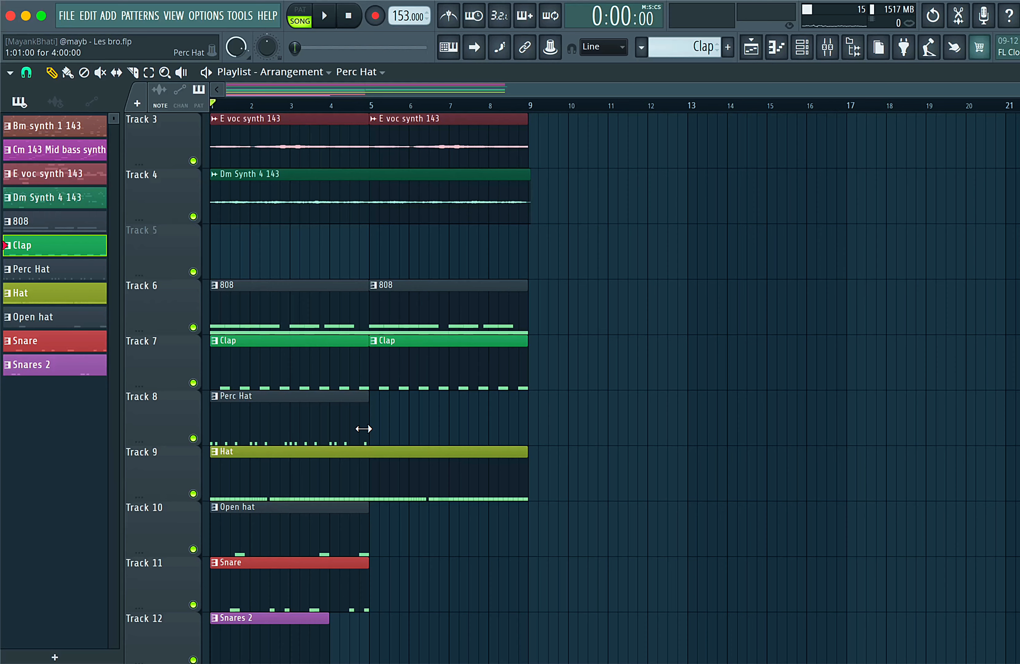
left_click(373, 427)
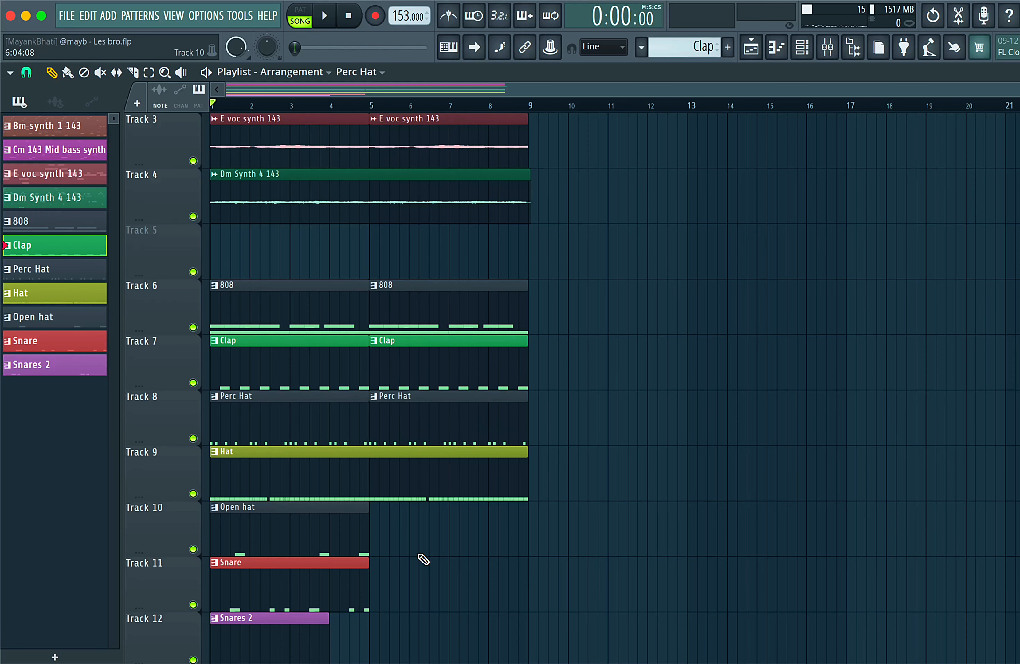
scroll(421, 556, "down", 2)
left_click(362, 431)
left_click(371, 433)
left_click(367, 487)
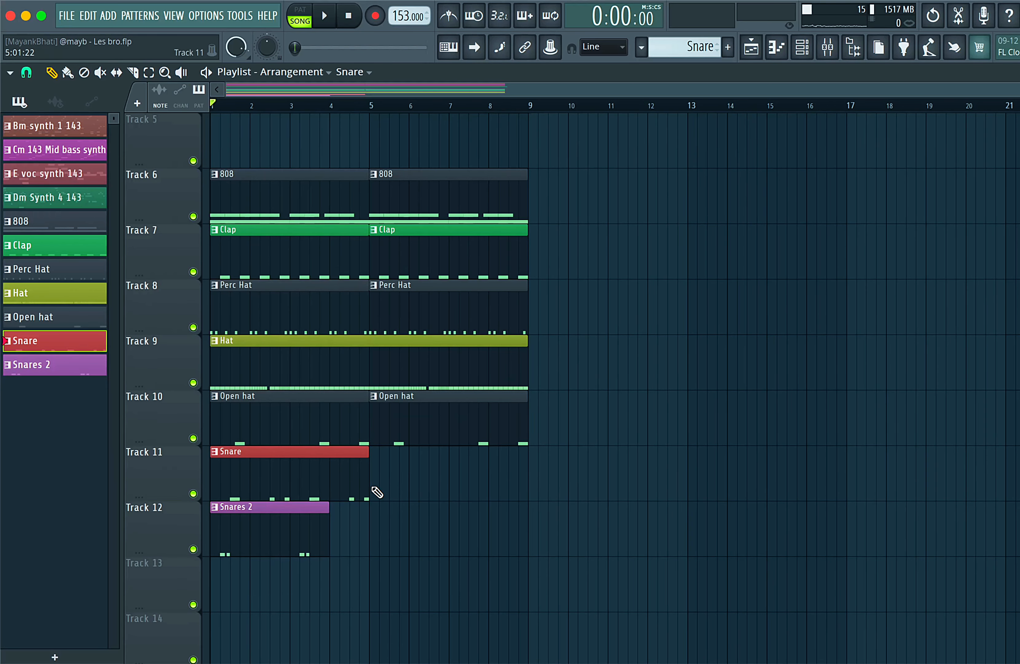
left_click(371, 486)
left_click(319, 535)
left_click(380, 545)
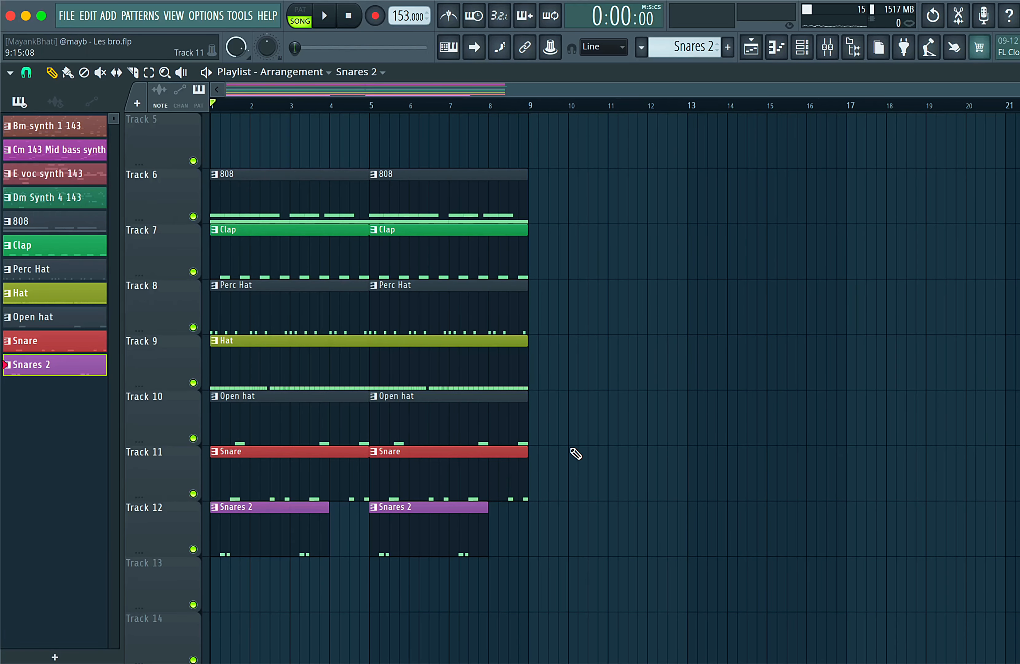
- Move all the 808 and drum pattern clips on Tracks 6 to 12 together so they start at bar 9
scroll(580, 450, "up", 1)
left_click_drag(250, 276, 569, 517)
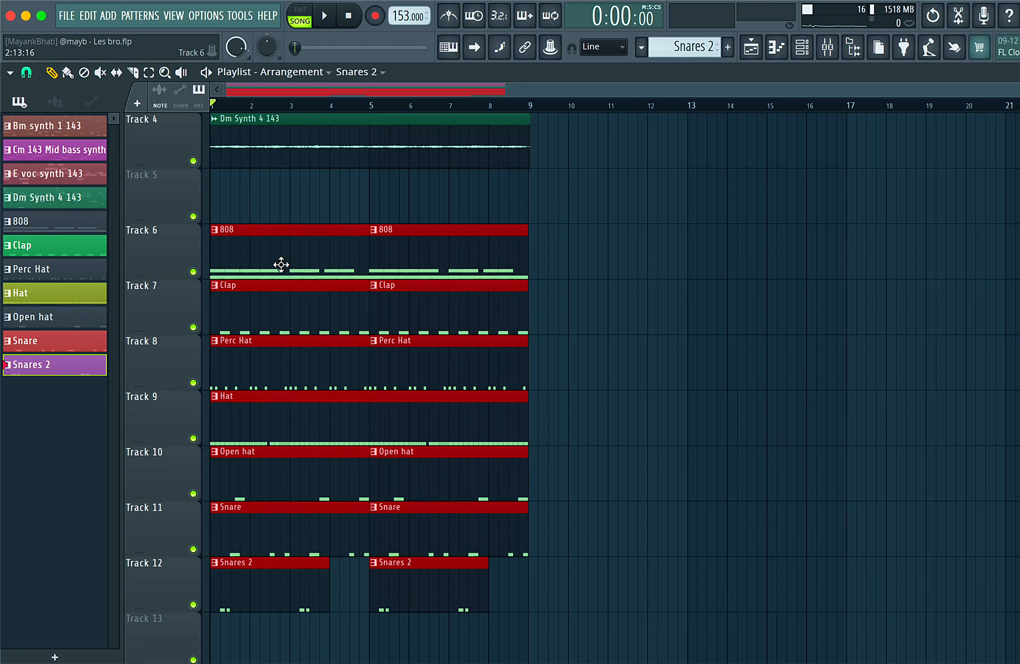
left_click_drag(281, 265, 596, 253)
scroll(599, 189, "up", 3)
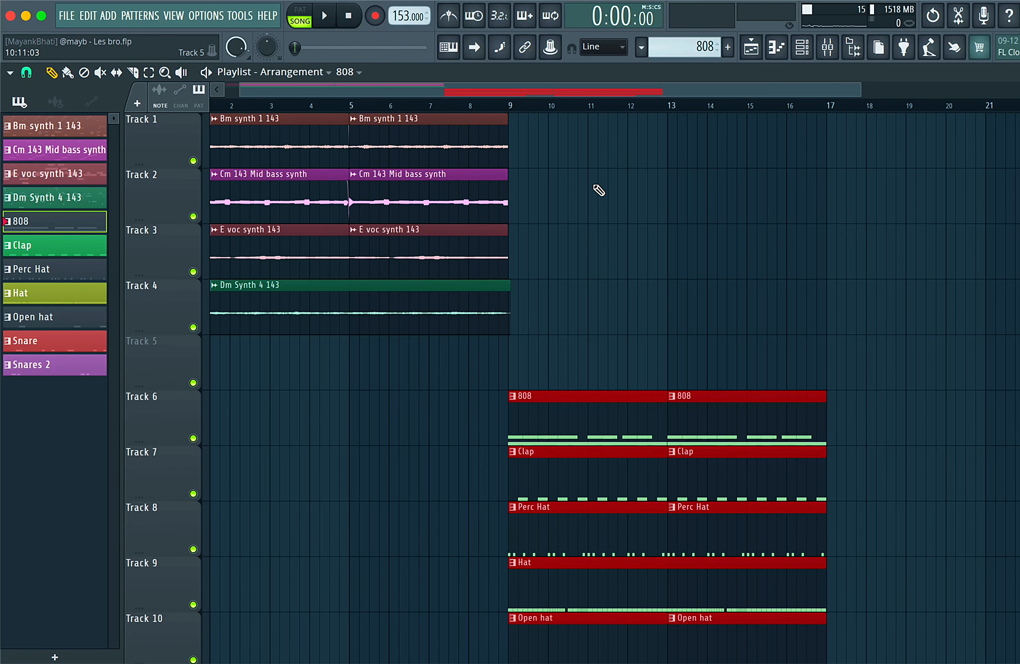
scroll(599, 189, "left", 1)
- Move the two Cm 143 Mid bass synth audio clips on Track 2 to bars 9 and 13
left_click(59, 102)
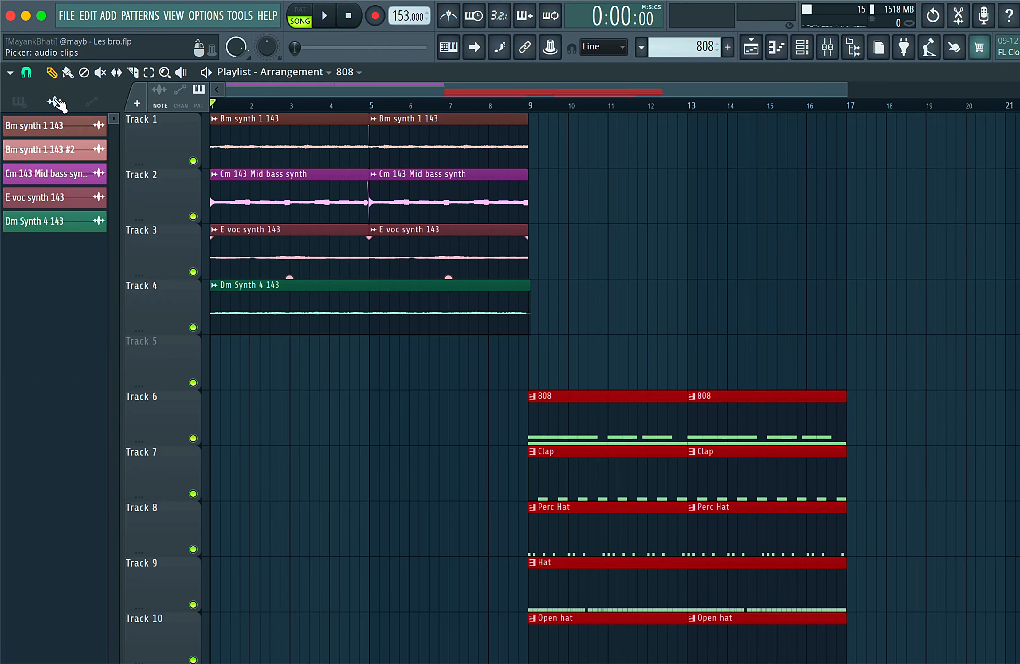
left_click(276, 164)
left_click_drag(269, 193, 588, 197)
left_click_drag(843, 91, 1016, 93)
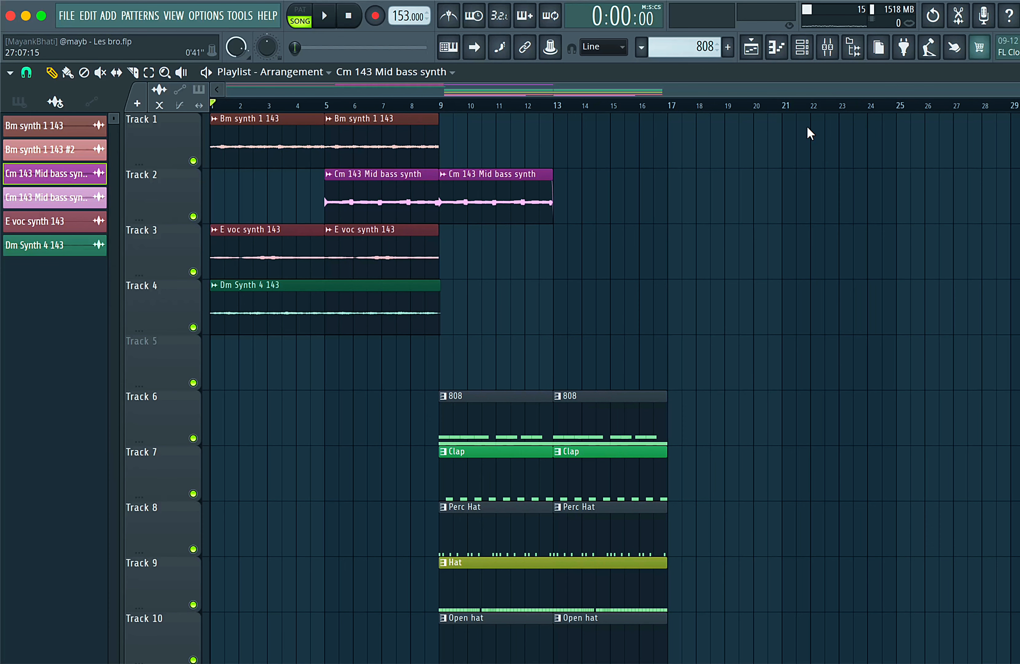
left_click_drag(371, 184, 604, 184)
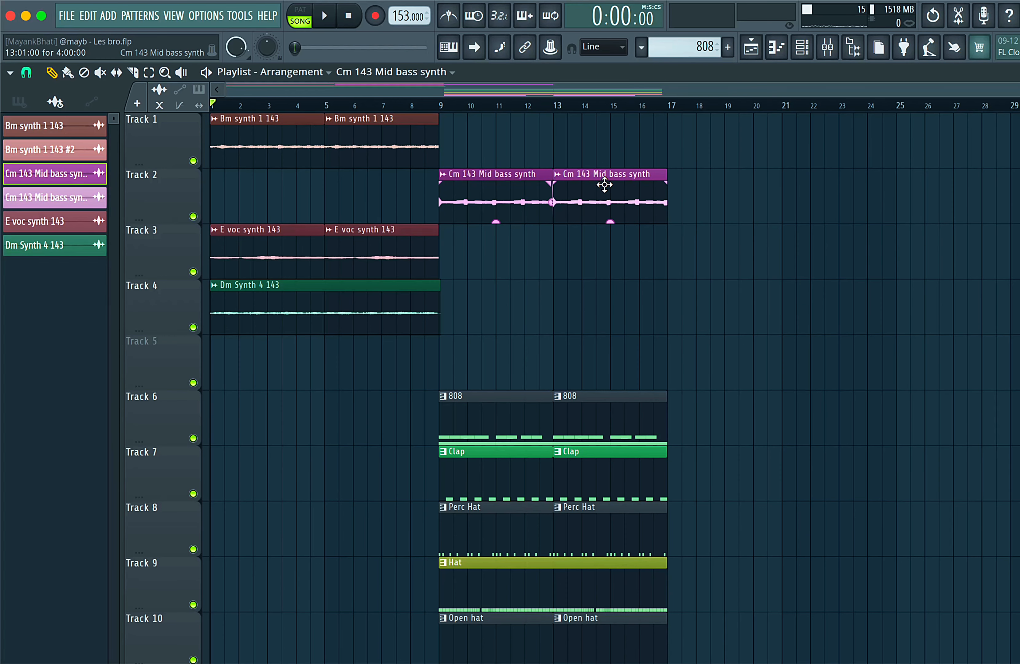
- Place Bm synth 1 143 #2 clips at bars 9 and 13 on Track 1 and a Dm Synth 4 143 clip at bar 9 on Track 4
left_click(387, 141)
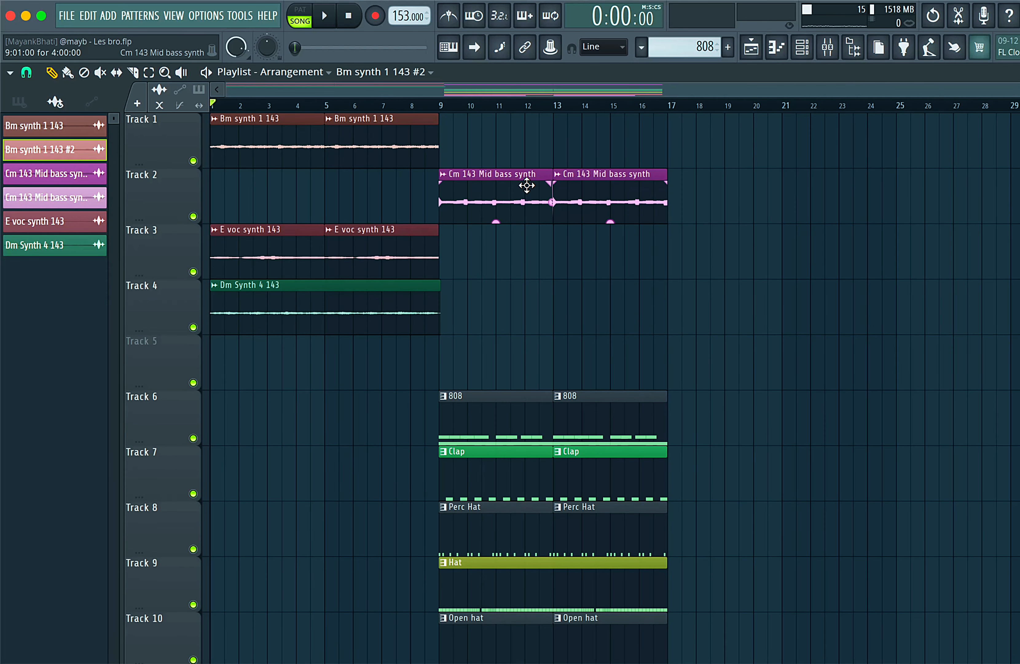
left_click(448, 143)
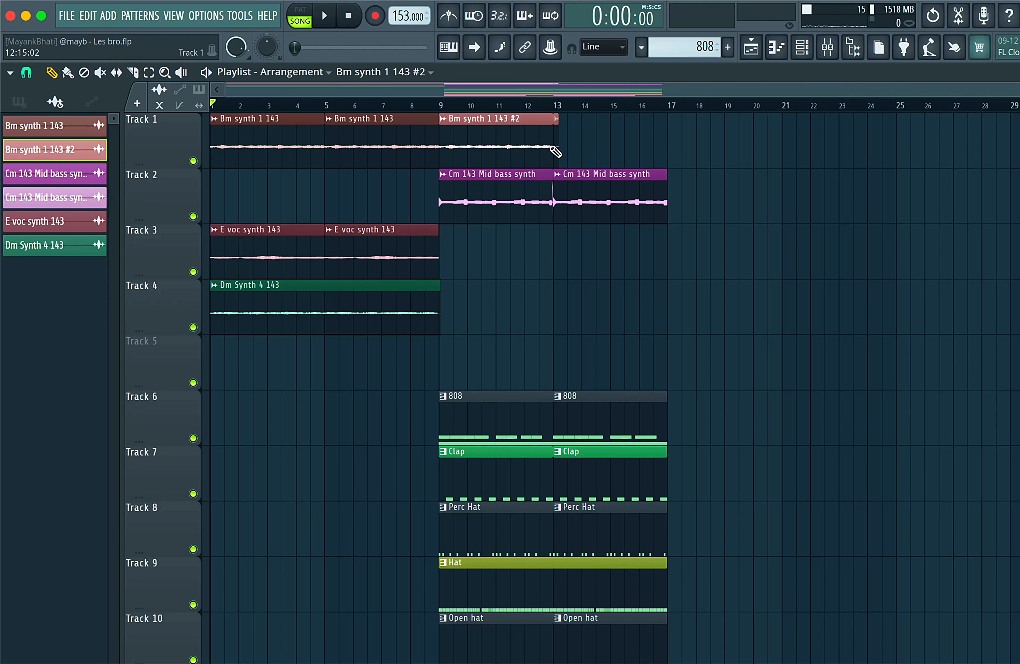
left_click(412, 105)
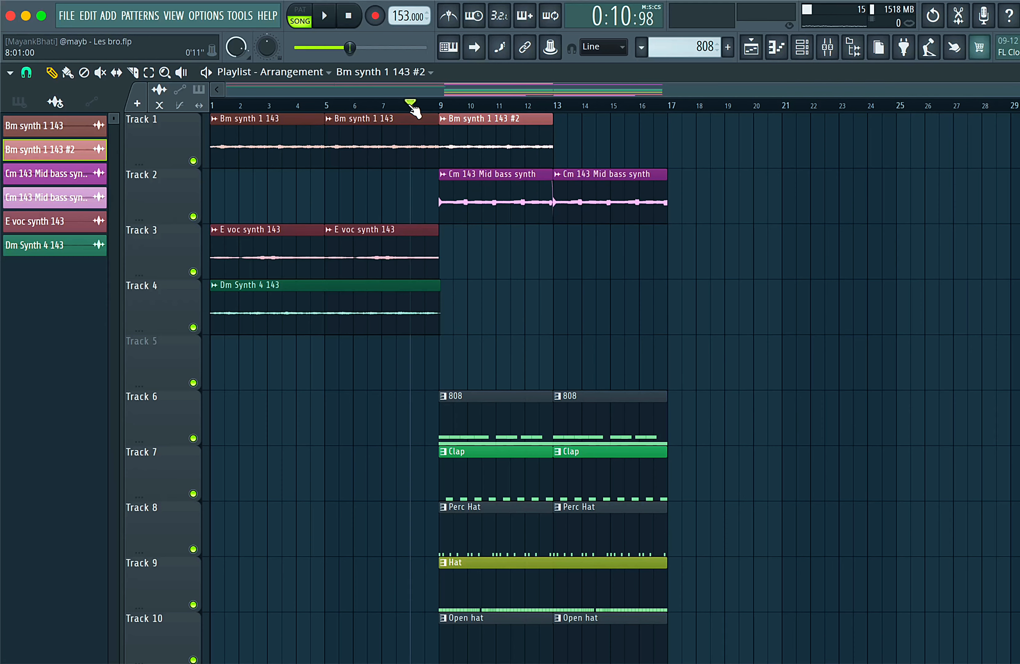
left_click(560, 150)
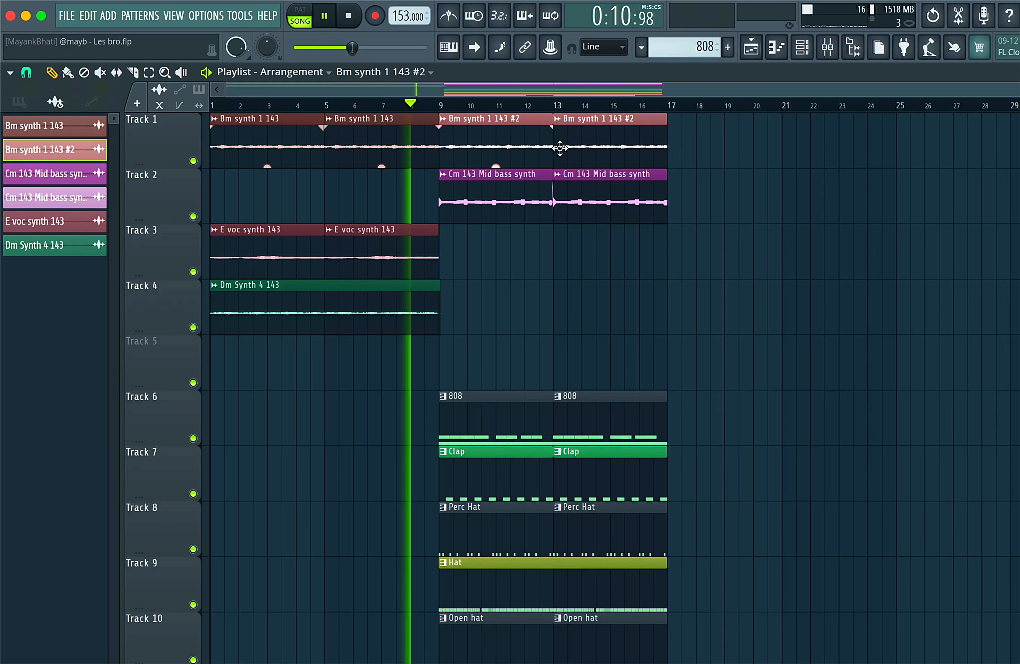
left_click(352, 321)
left_click(448, 316)
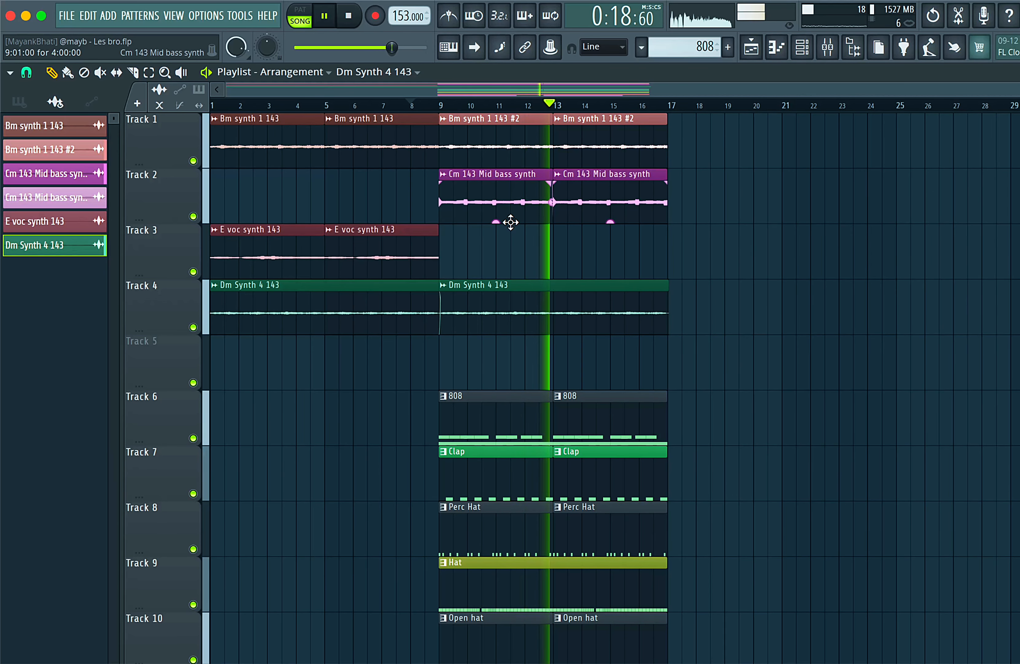
- Replay the arrangement from just before bar 13, and again from just before the drums enter at bar 9
key("space")
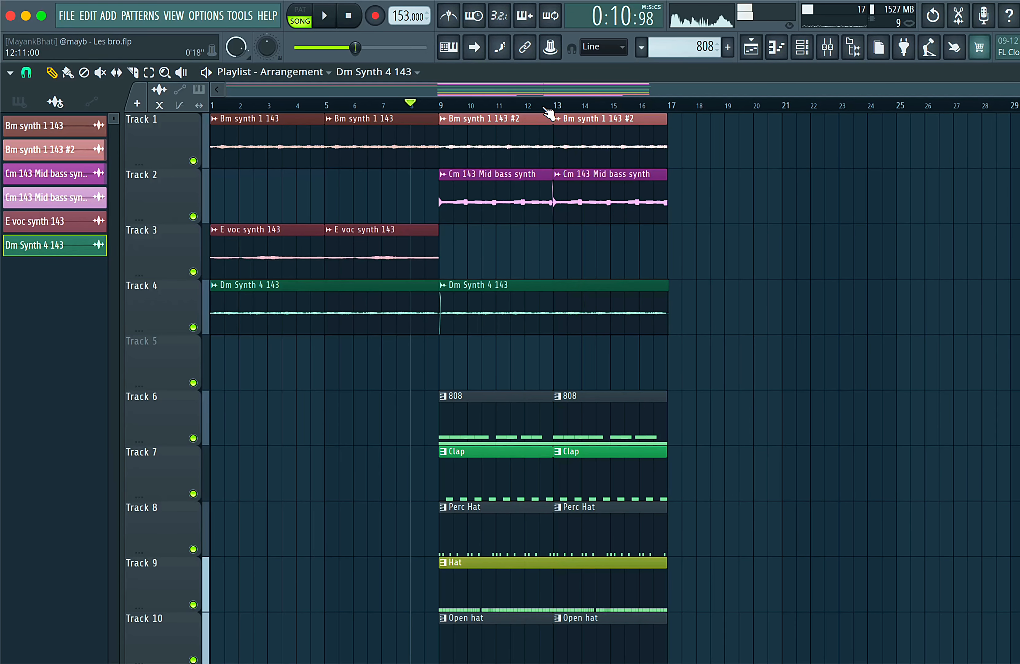
left_click(544, 106)
key("space")
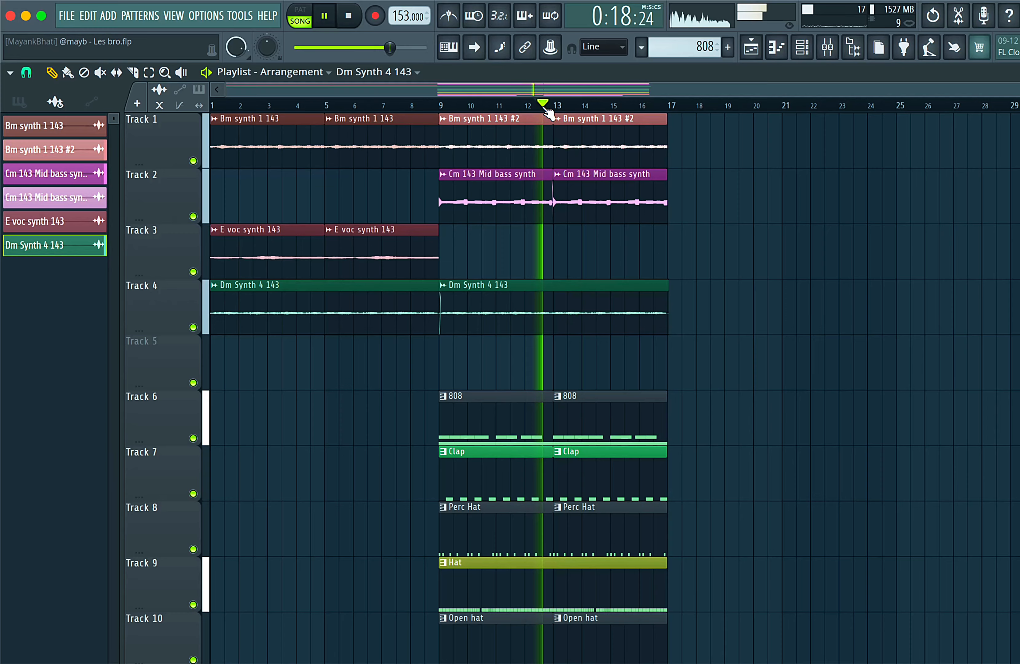
left_click(430, 104)
scroll(713, 319, "down", 4)
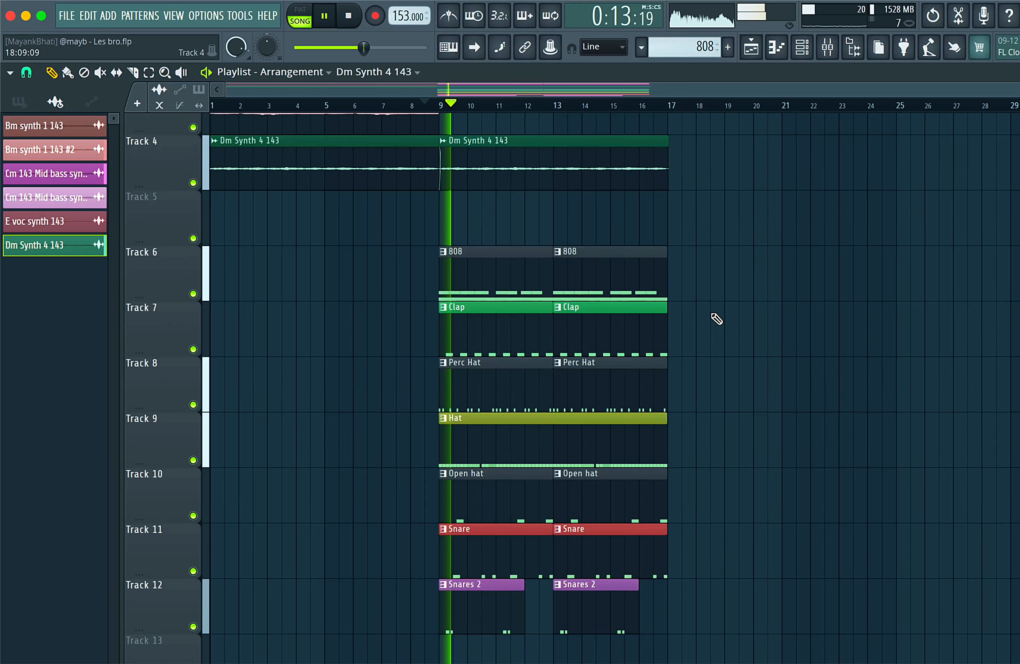
scroll(713, 319, "up", 4)
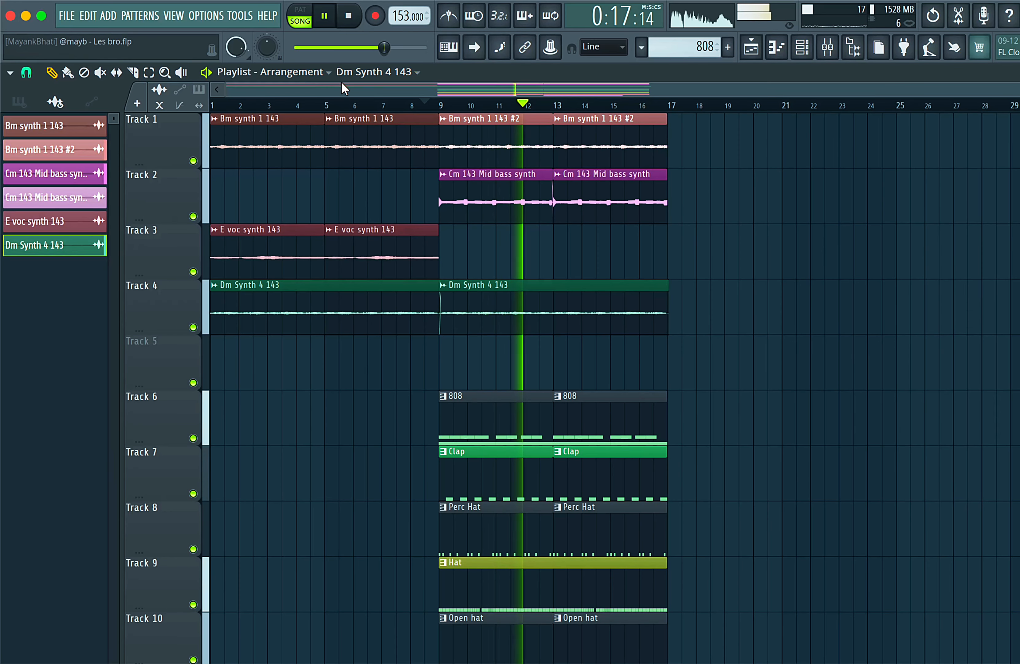
key("space")
- Add the You know vox 150 Dm sample on Track 5 from mid bar 4, and Cm 143 Mid bass synth #2 clips at bars 1 and 5
left_click(309, 371)
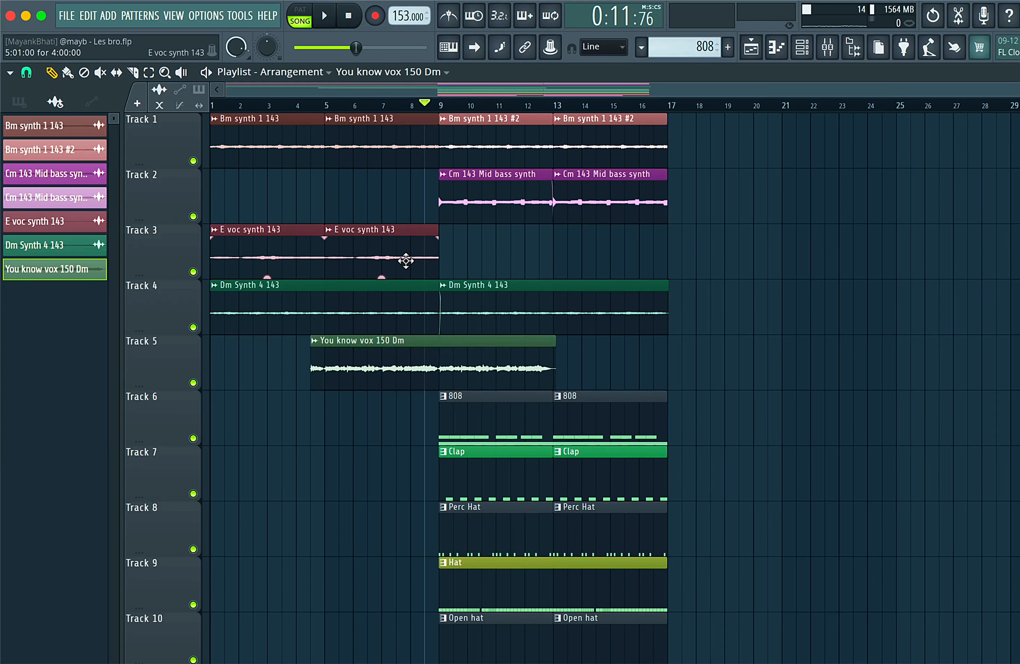
left_click(86, 201)
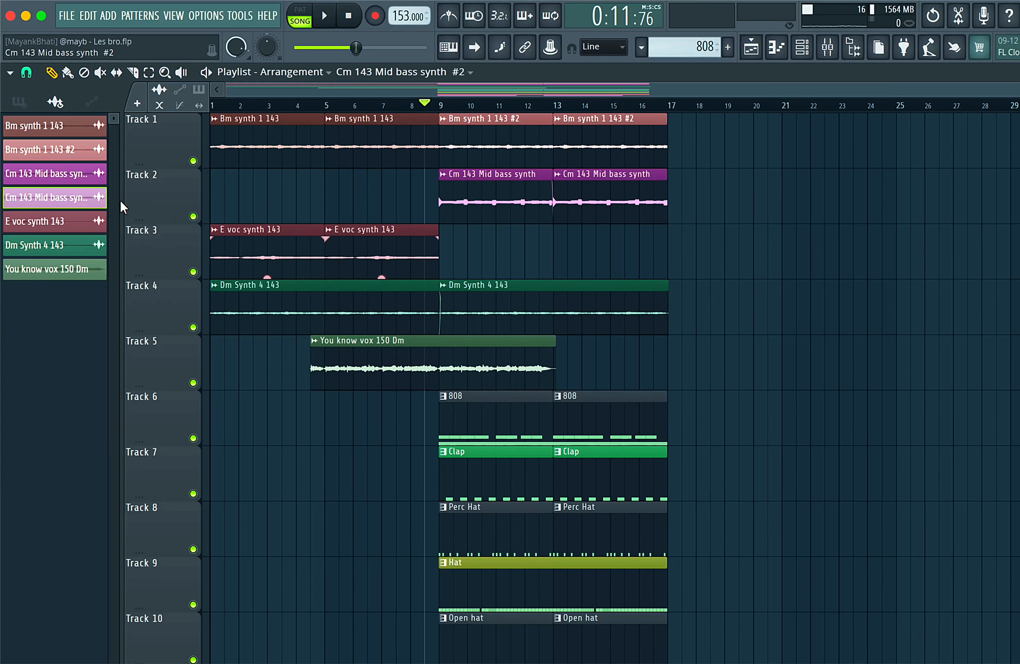
left_click(213, 204)
left_click(332, 206)
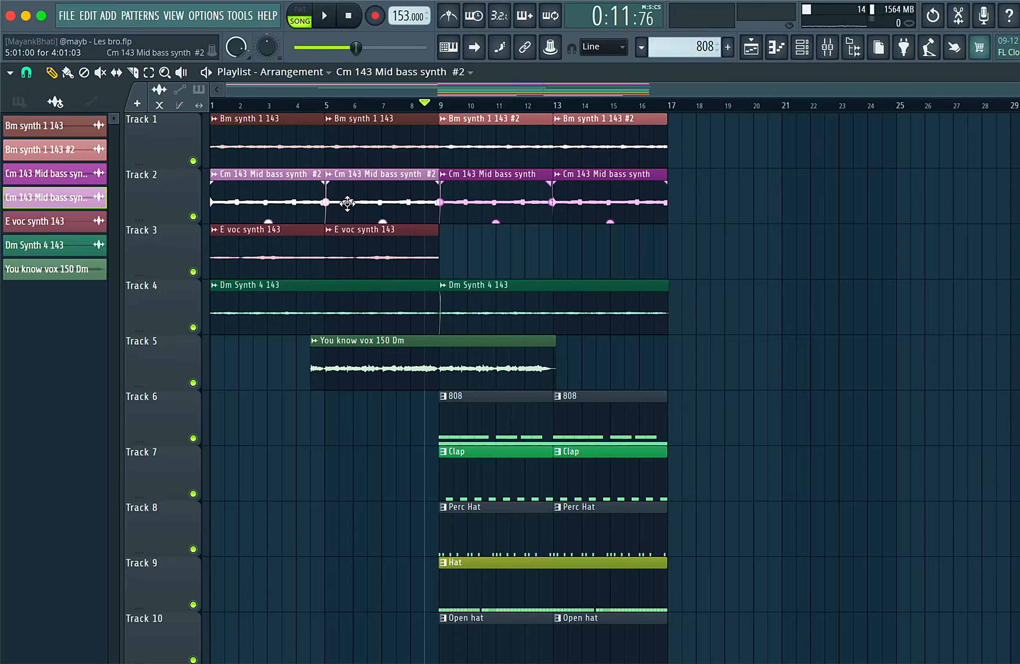
- Delete both E voc synth 143 clips, and move the Dm Synth 4 143 clips to Track 3 and the vocal clip to Track 4
right_click(244, 236)
right_click(391, 244)
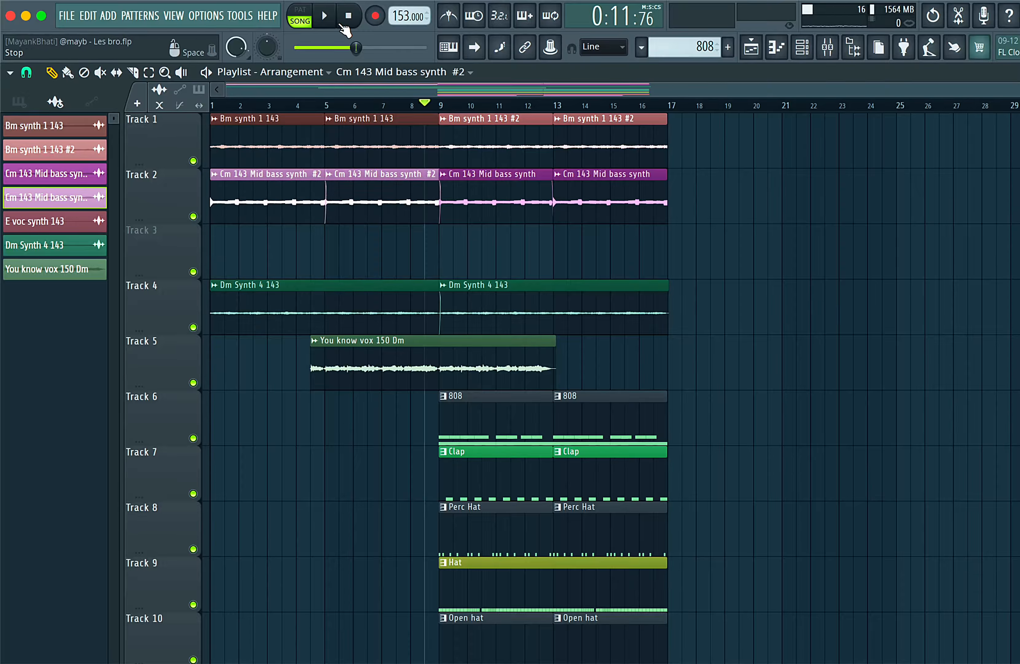
left_click(348, 16)
left_click_drag(308, 312, 312, 235)
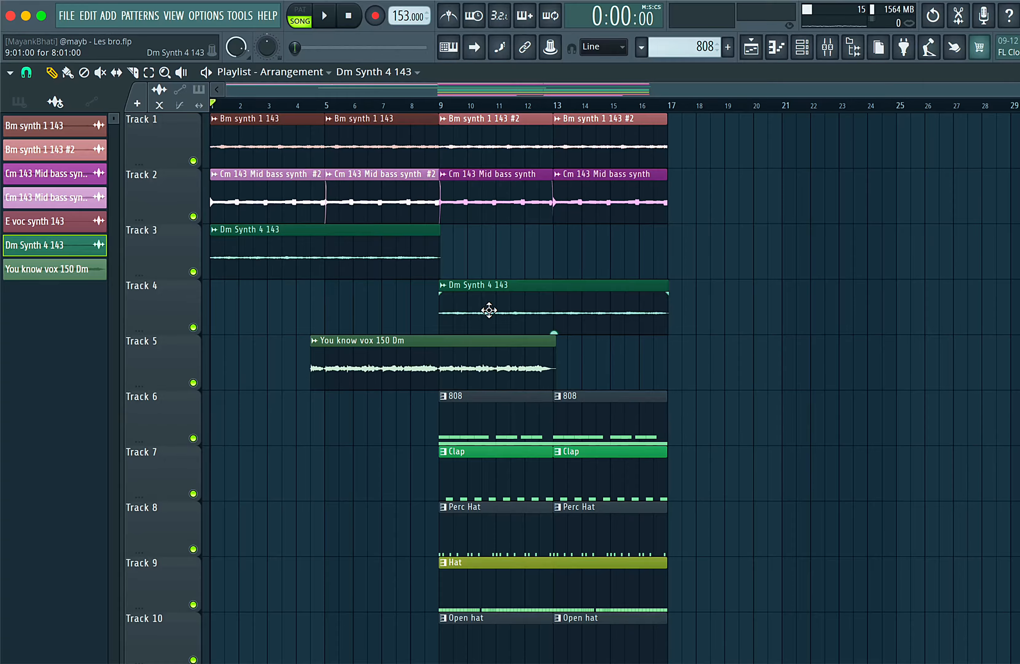
left_click_drag(485, 308, 489, 246)
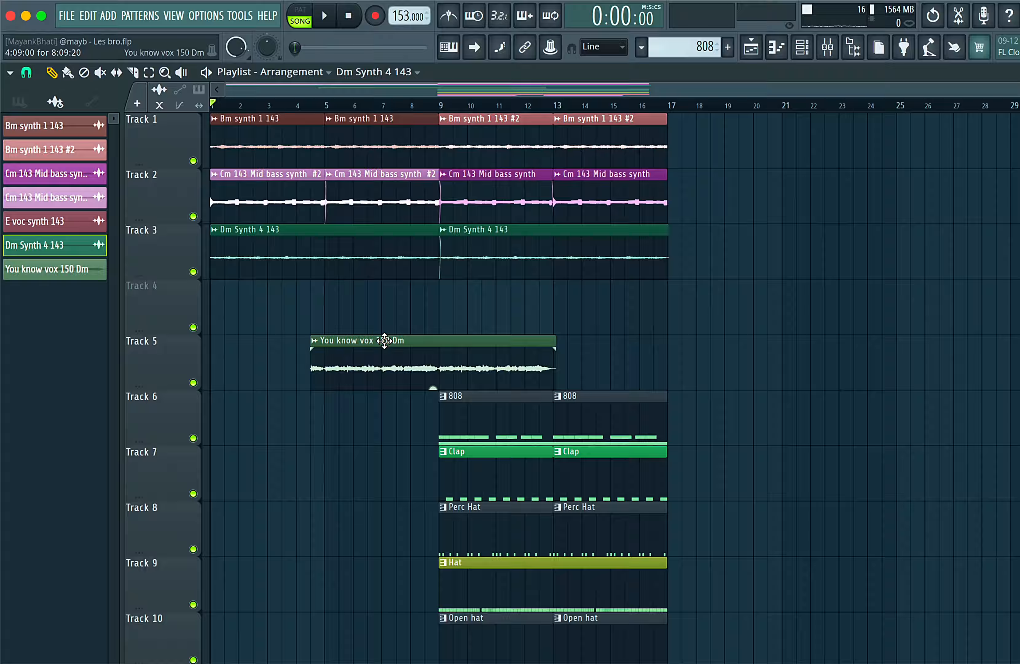
left_click_drag(362, 360, 364, 304)
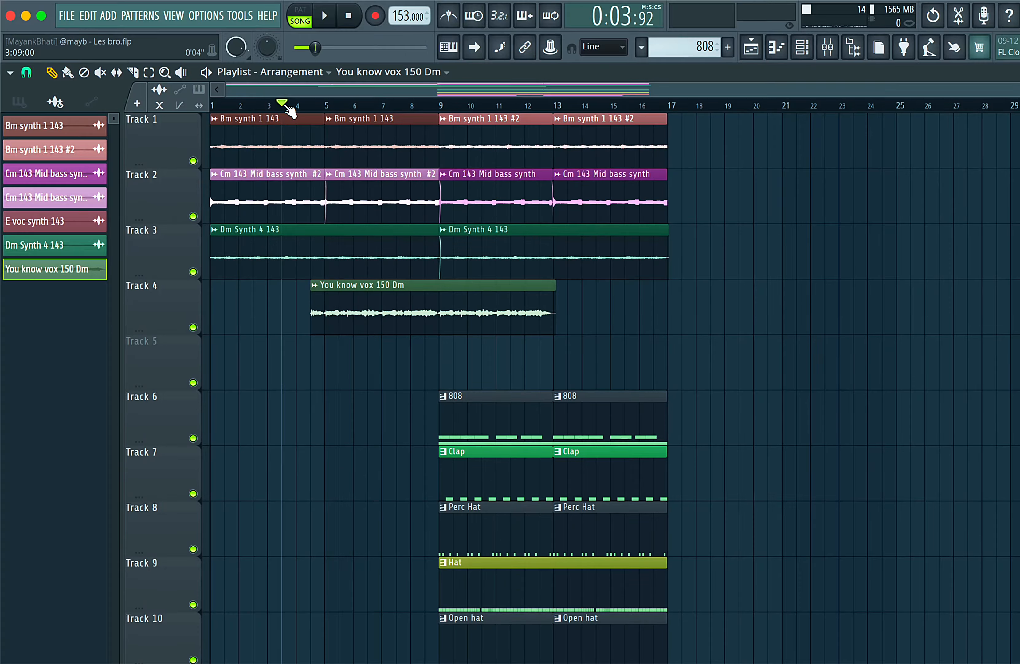
- Audition the vocal entry from bar 3, shift the vocal clip to start at step 13 of bar 4, and replay it
key("space")
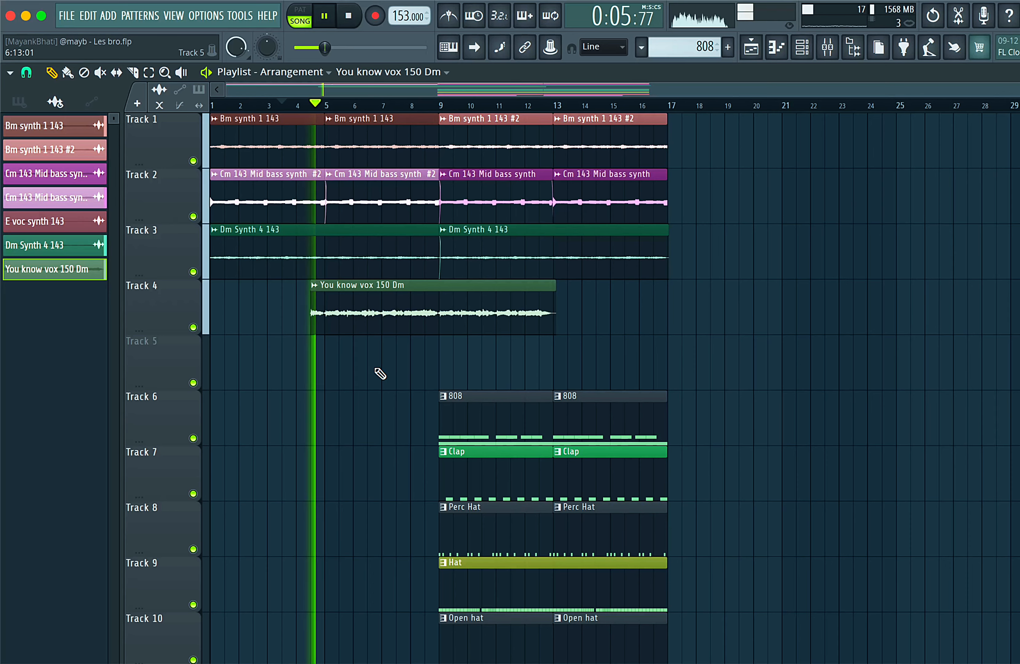
key("space")
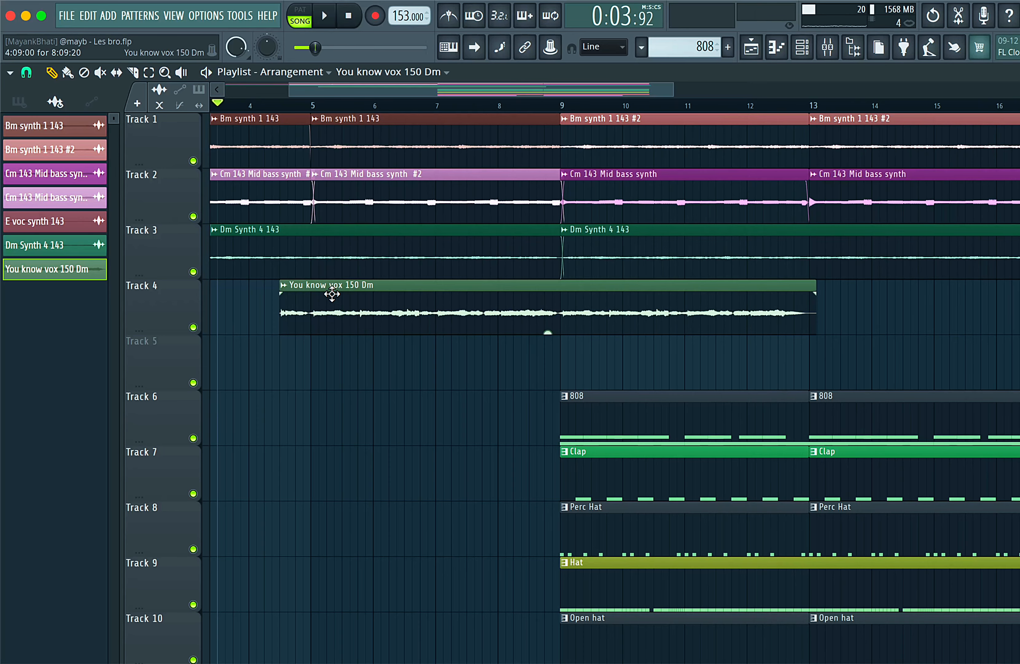
key("space")
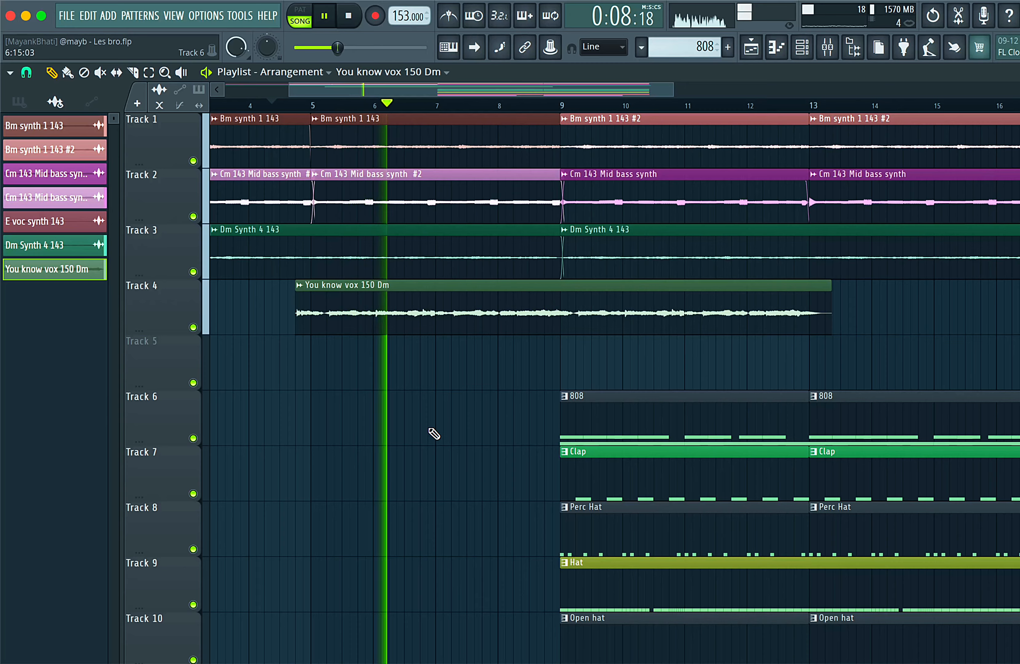
scroll(433, 433, "down", 2)
scroll(455, 415, "up", 4)
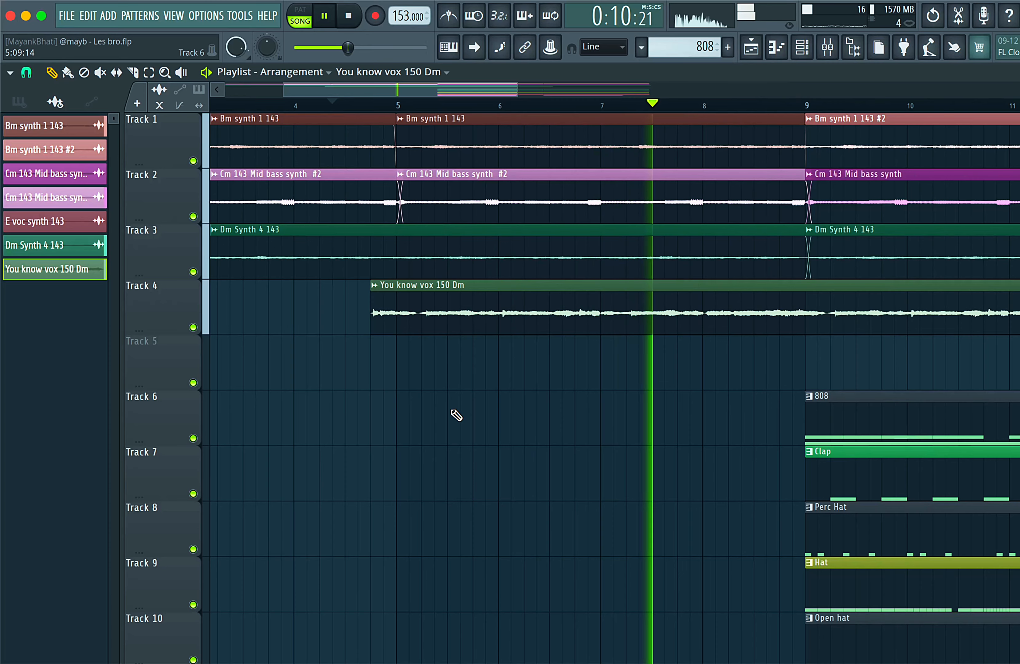
- Slip the vocal's audio slightly earlier inside its Track 4 clip and replay the entry from just before bar 5
key("space")
scroll(457, 414, "up", 1)
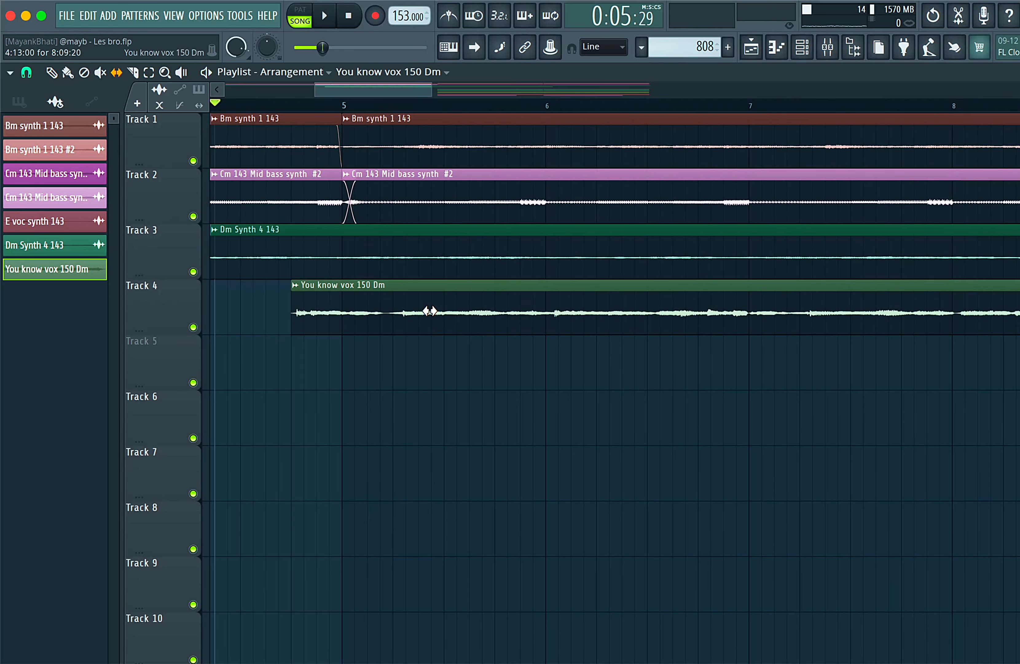
key("space")
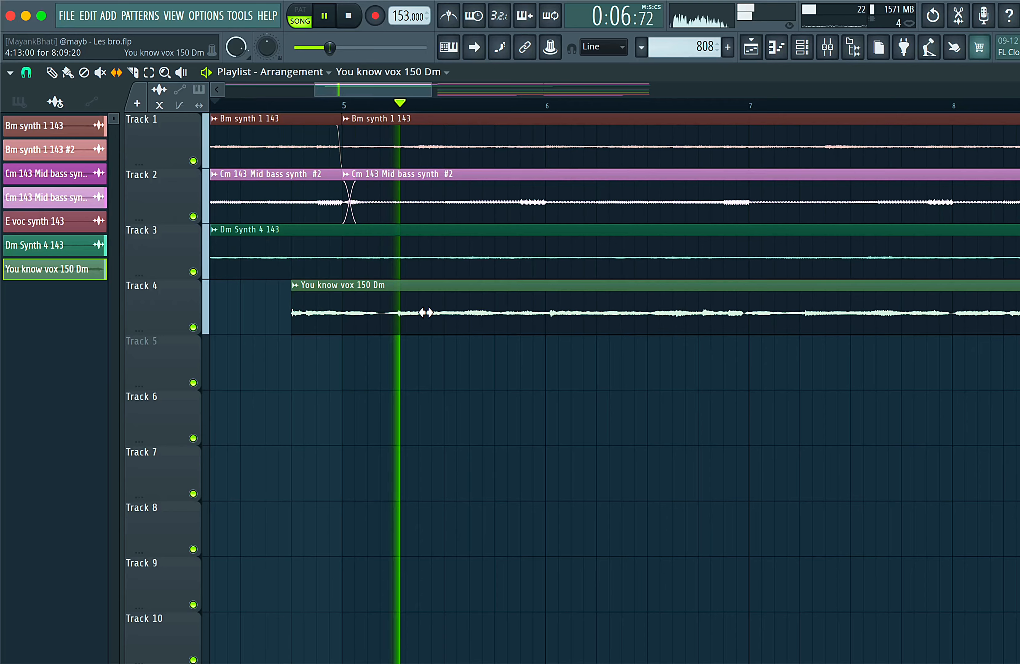
scroll(556, 394, "down", 5)
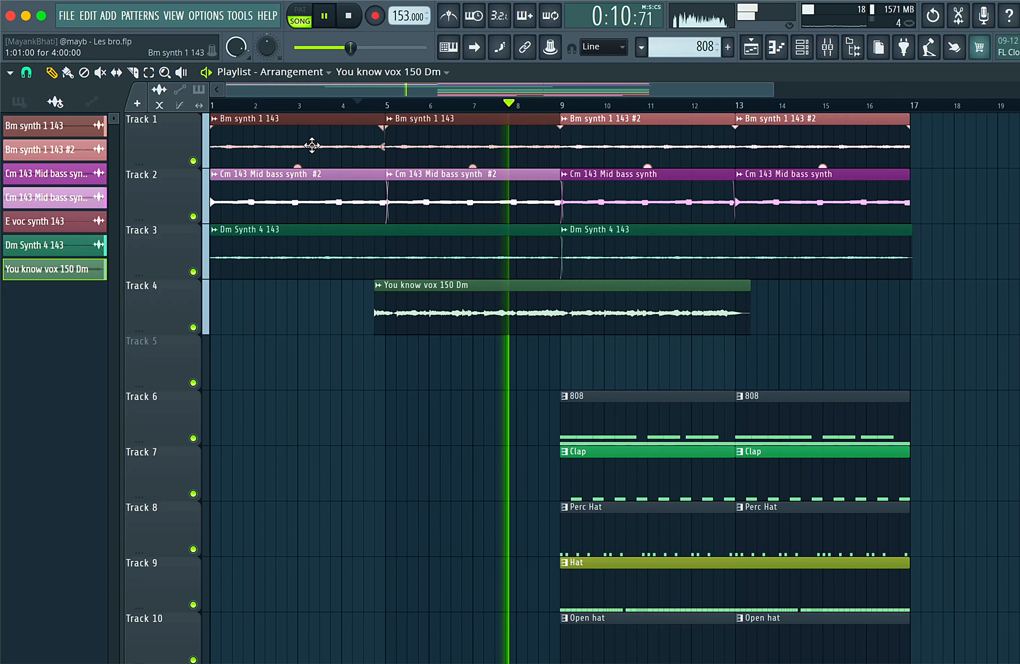
key("space")
- Try removing the Dm Synth 4 143 clip at bar 17 on Track 3, undo the deletion, and play the arrangement from bar 4
scroll(602, 201, "down", 2)
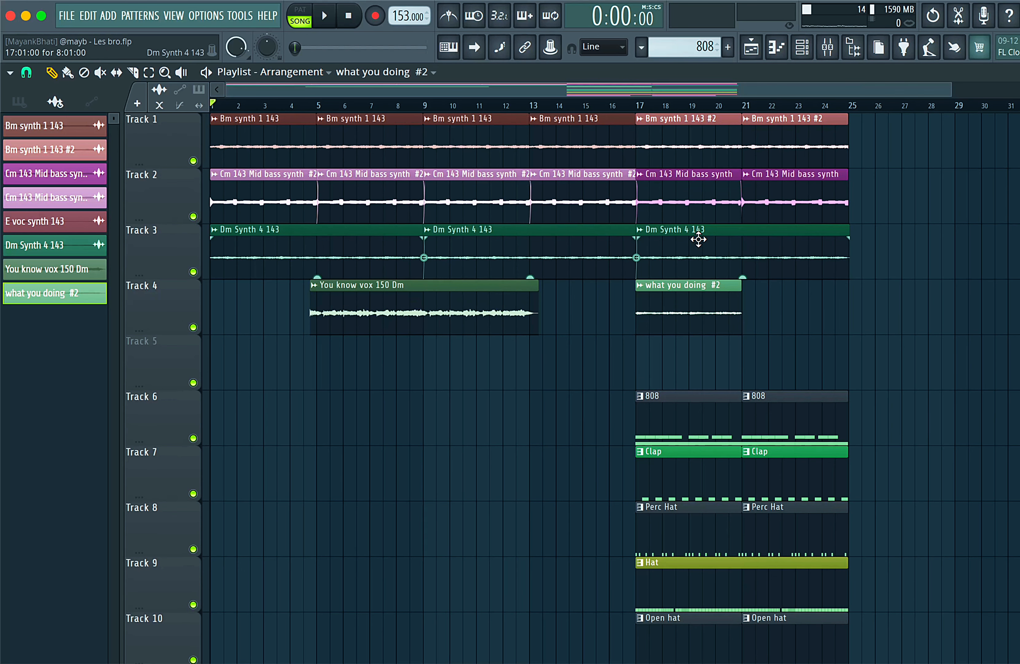
right_click(698, 239)
key("ctrl+z")
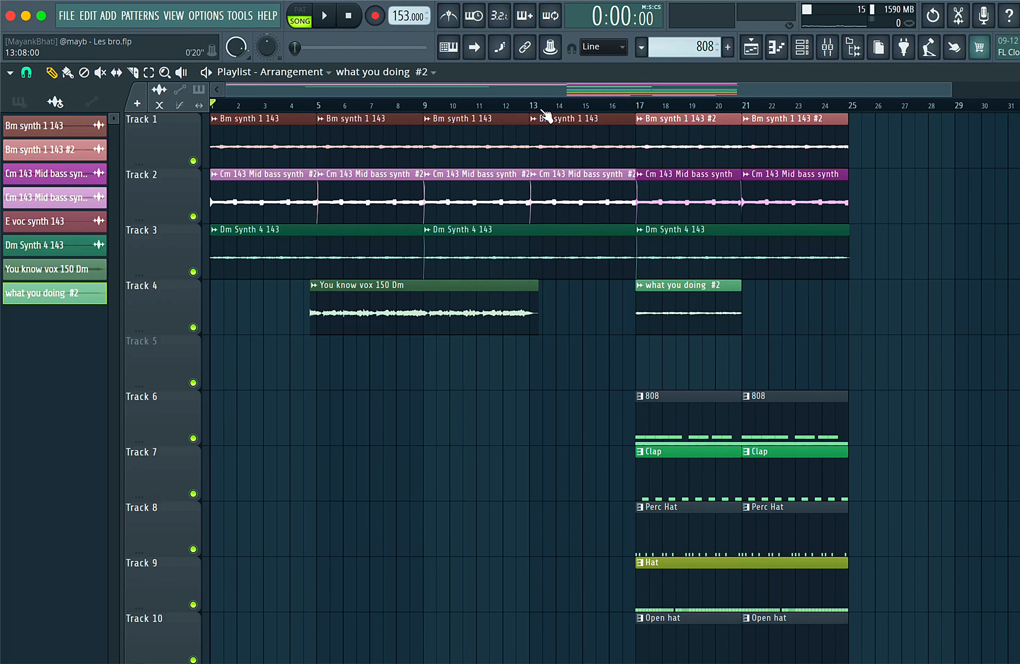
left_click(293, 106)
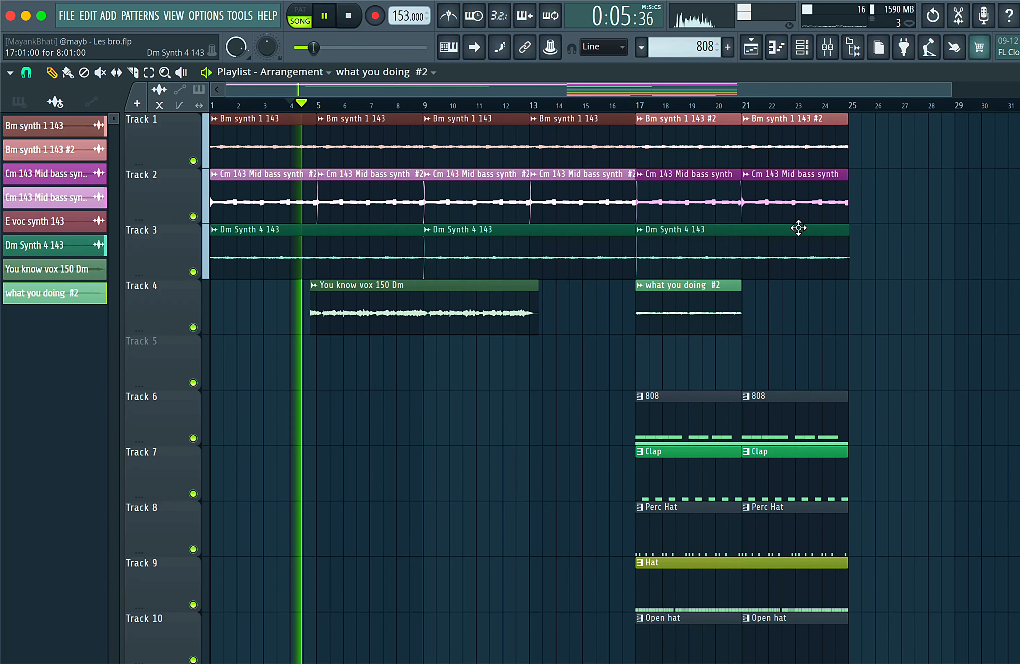
- Listen to the intro from bar 4 and the end of the vocal phrase from around bar 11
scroll(542, 94, "down", 1)
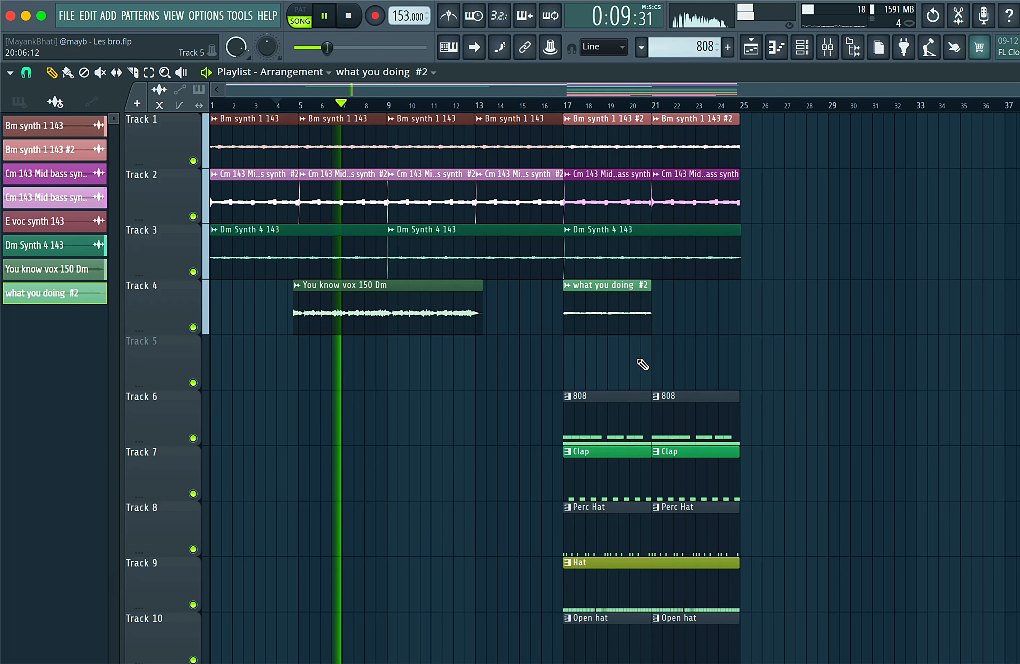
key("space")
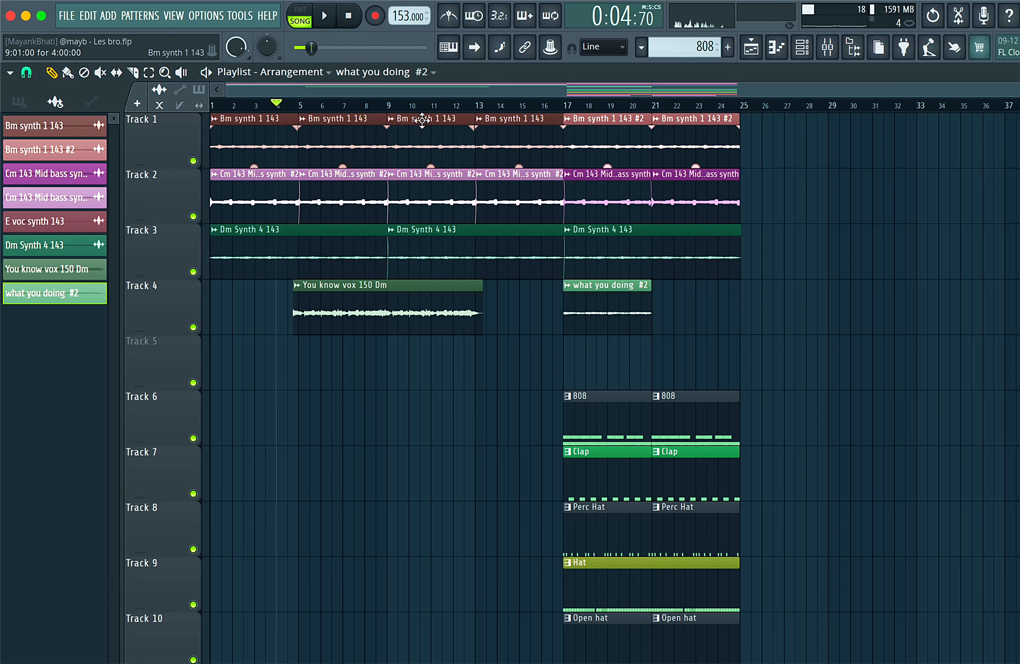
key("space")
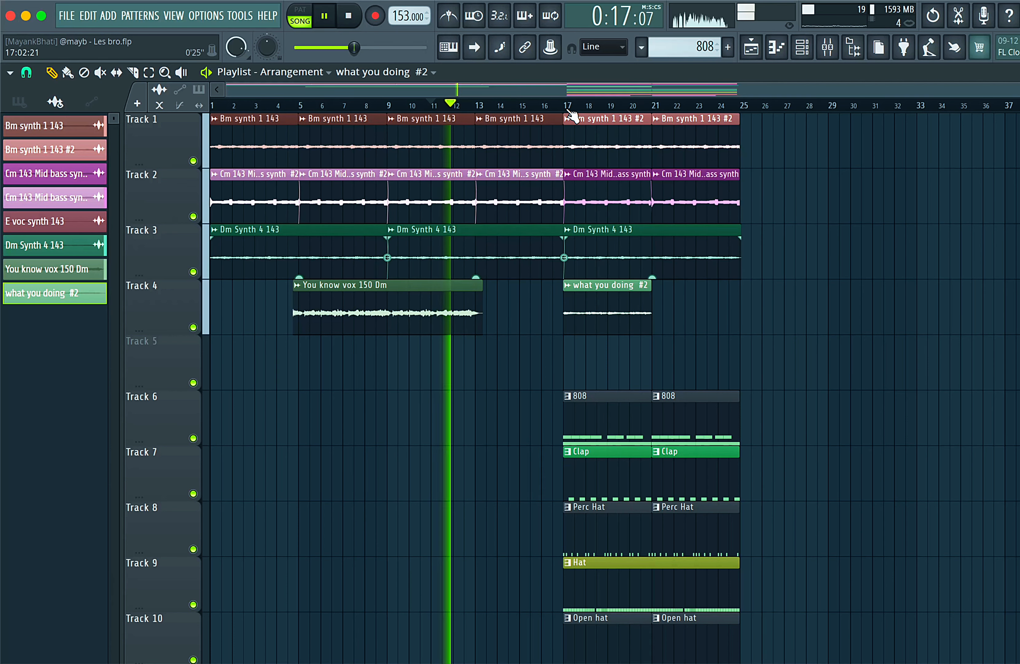
key("space")
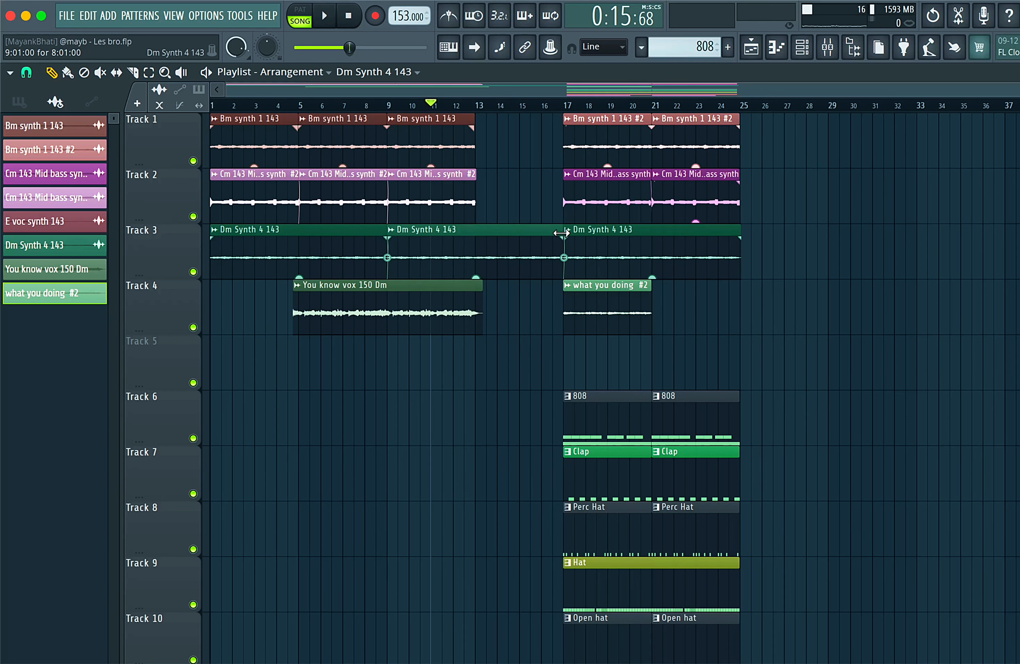
- Move all melody, vocal, 808 and drum clips of the bar 17 section to start at bar 13 and play the transition
left_click_drag(529, 130, 863, 619)
scroll(887, 356, "up", 3)
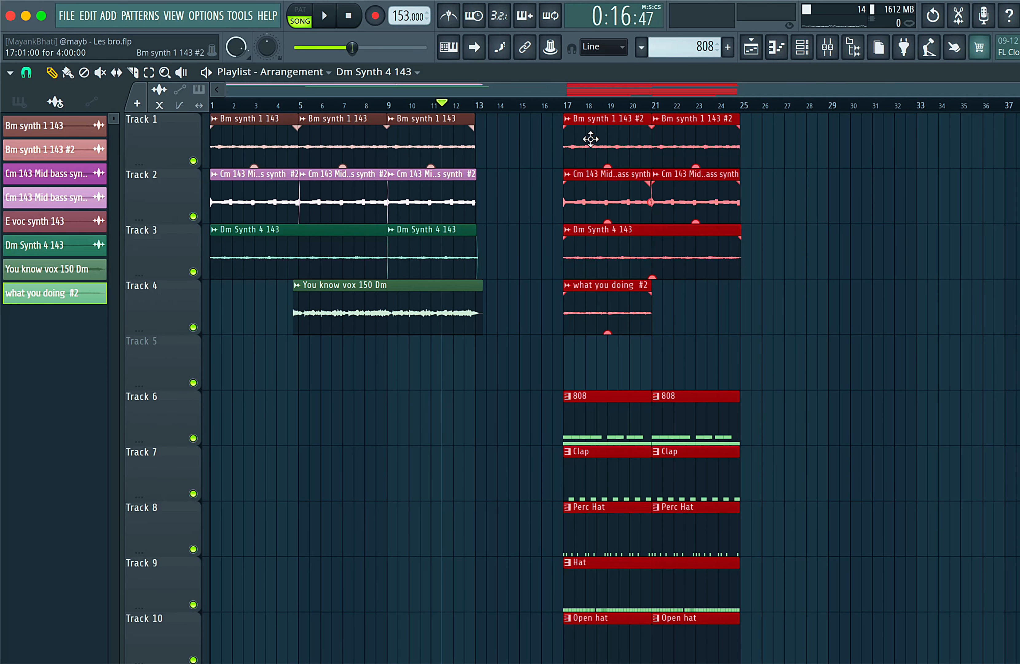
left_click_drag(590, 138, 505, 149)
key("space")
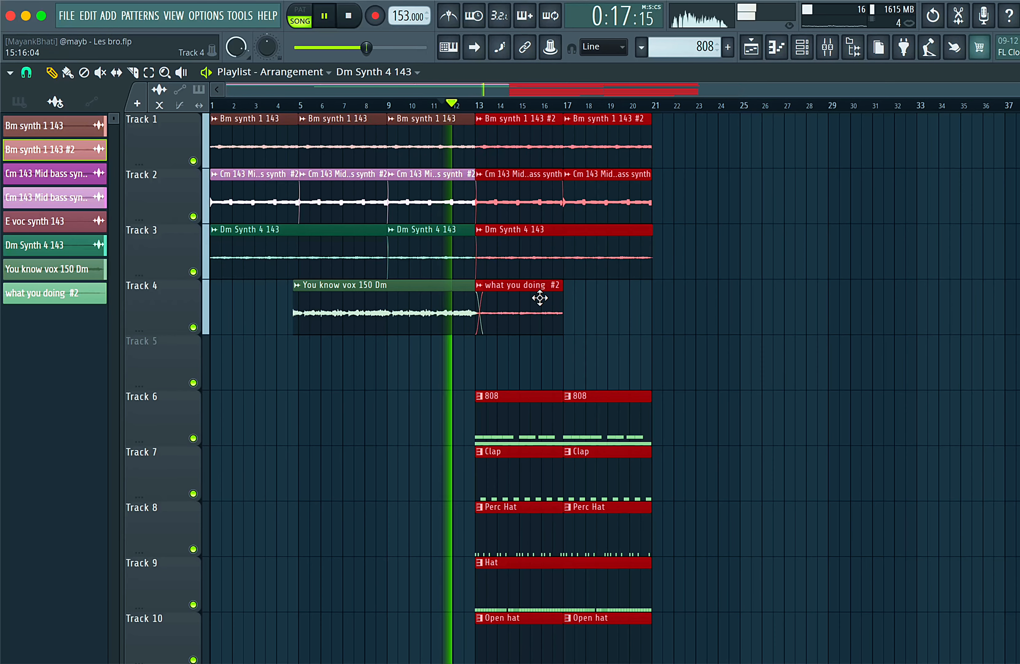
- Place a second what you doing #2 clip on Track 4 at bar 17 and play the drum section through
left_click(574, 313)
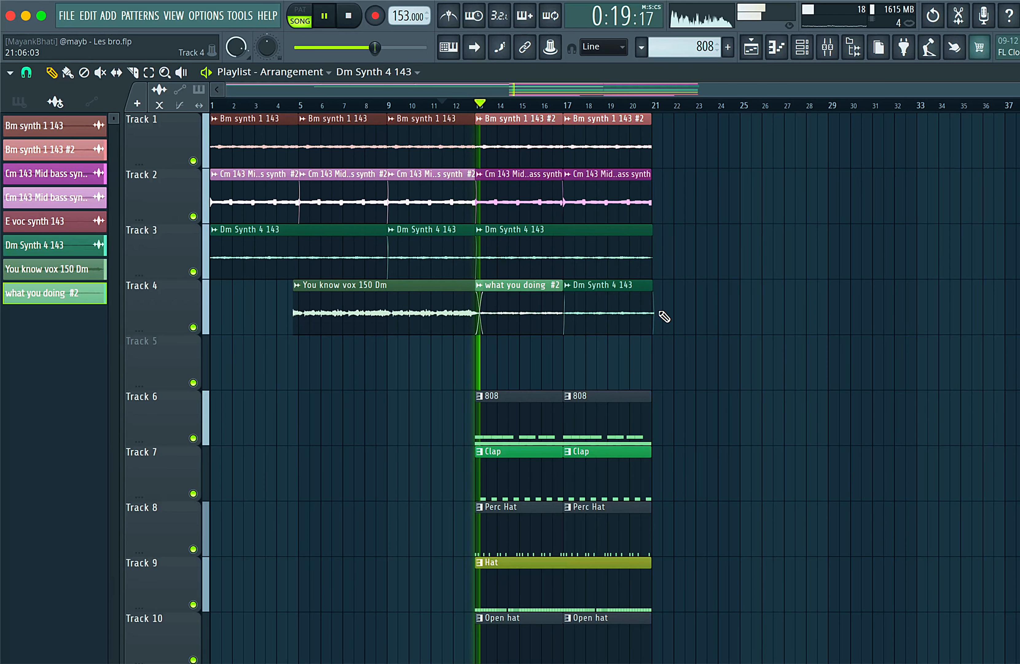
right_click(608, 315)
left_click(578, 317)
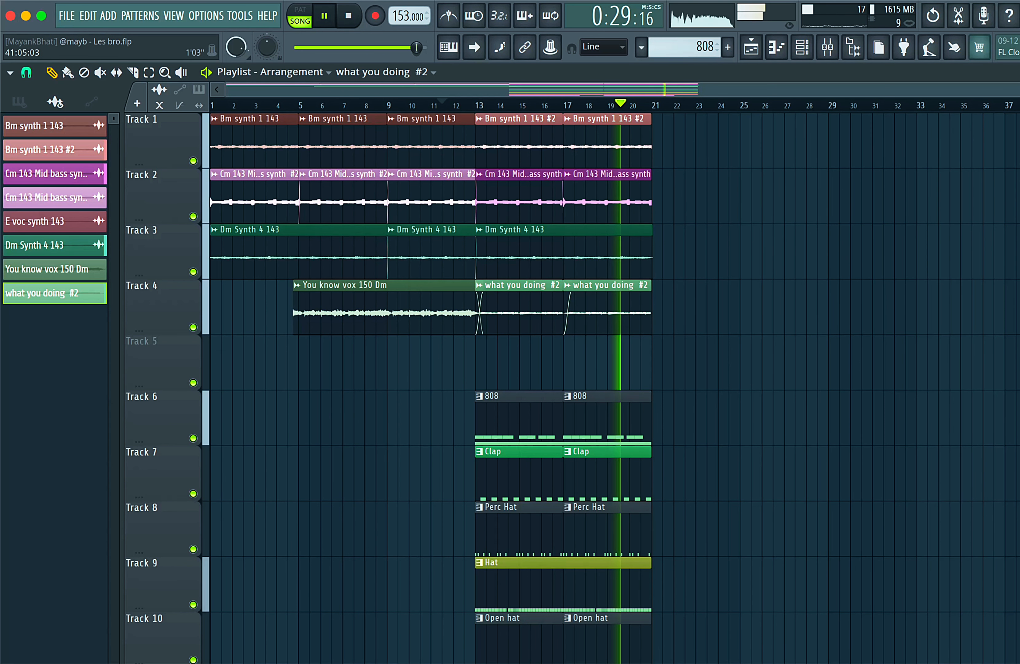
scroll(458, 185, "up", 1)
key("space")
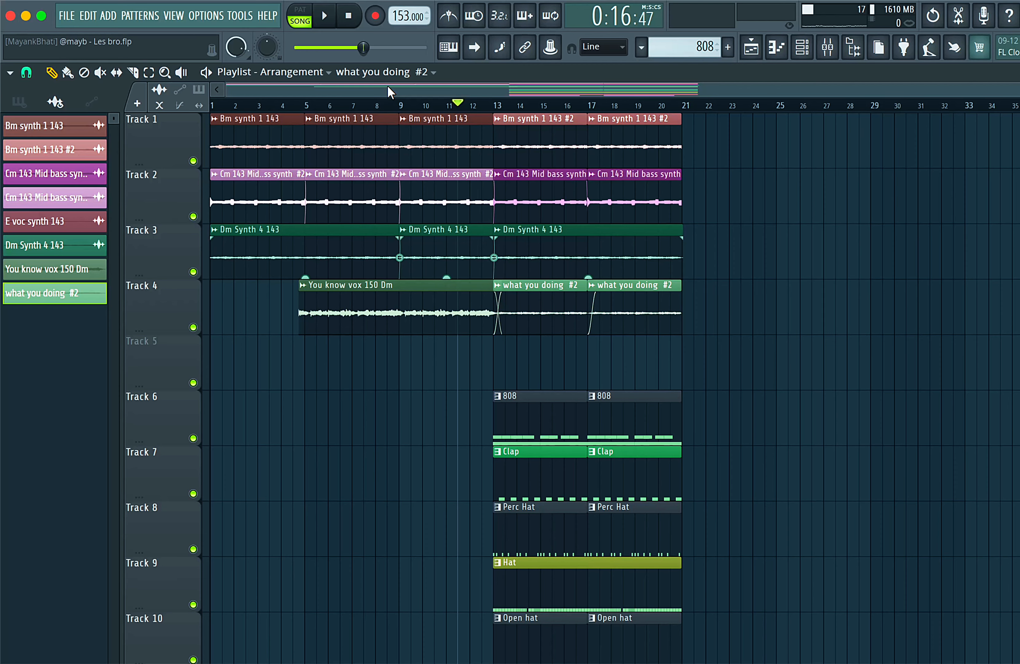
- Add chopped You know vox 150 Dm clips on Track 5 from just before bar 13 to bar 21 and play them
key("space")
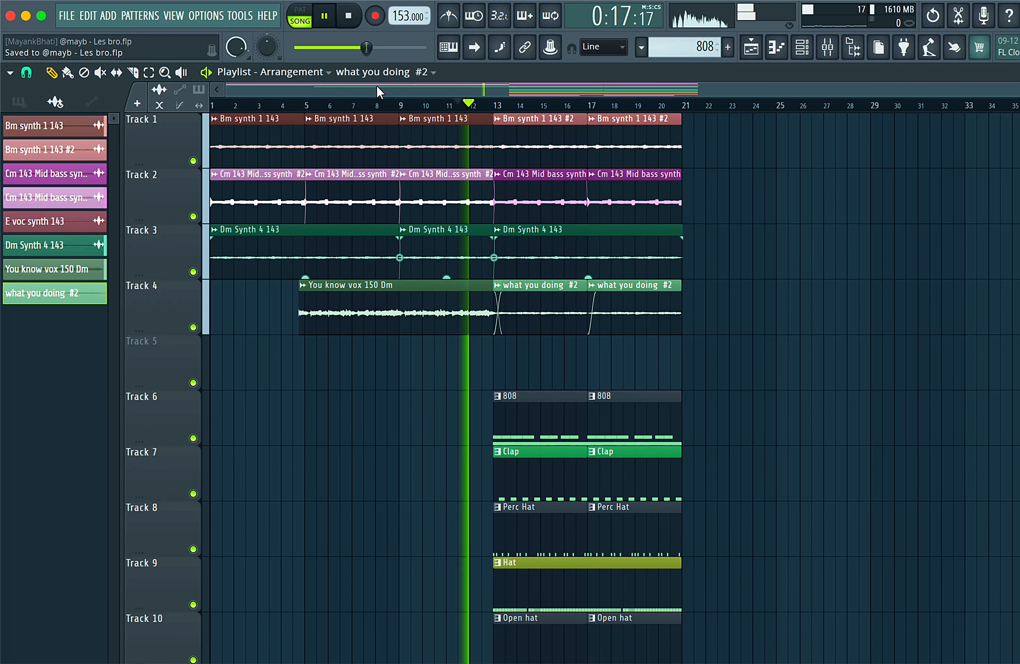
key("space")
left_click(448, 286)
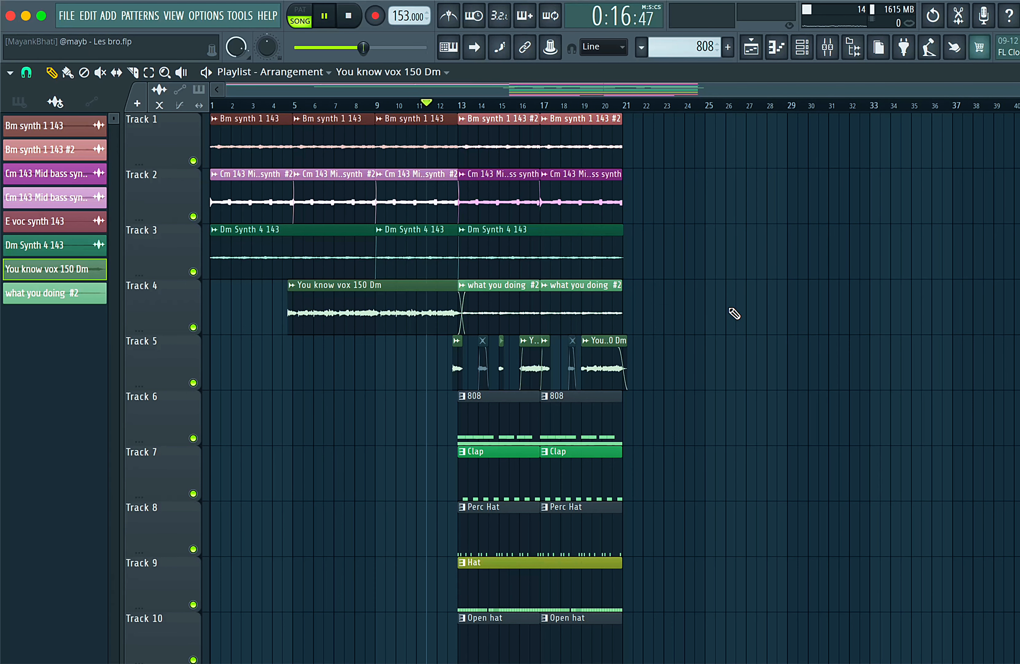
key("space")
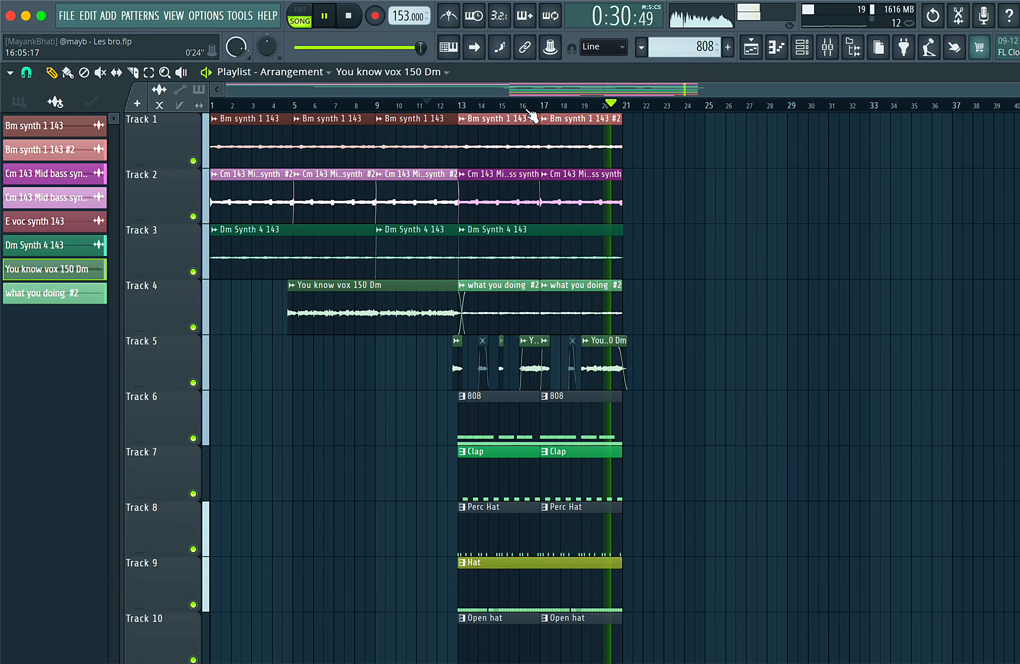
- Replay the vocal chops from step 9 of bar 12 and audition the Femail voc 1 154 Dm clip over the bar 21 section
key("space")
left_click(447, 107)
key("space")
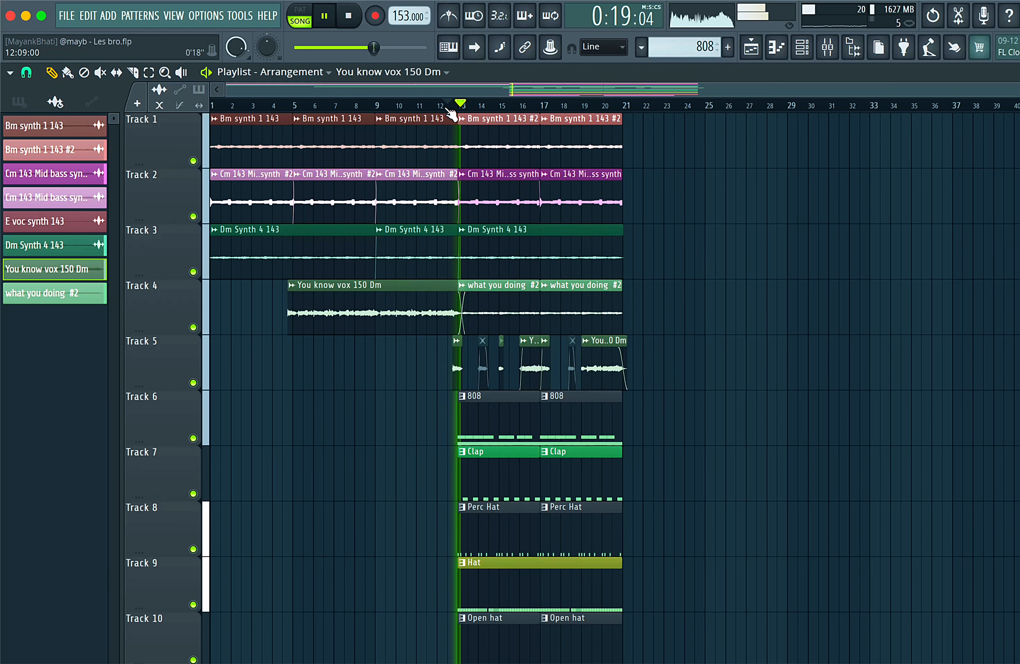
key("space")
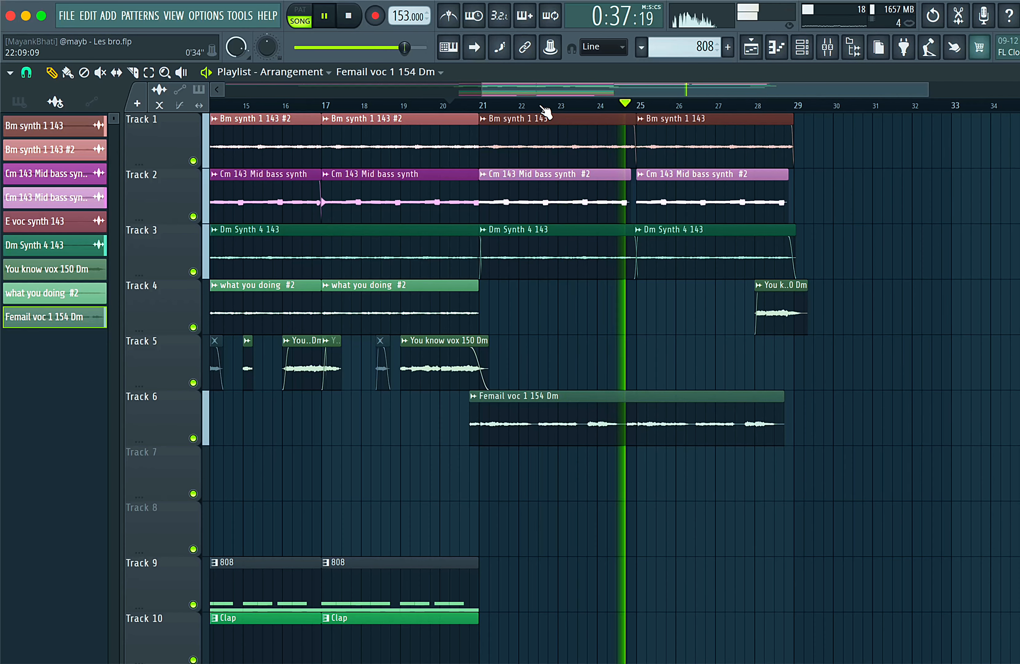
key("space")
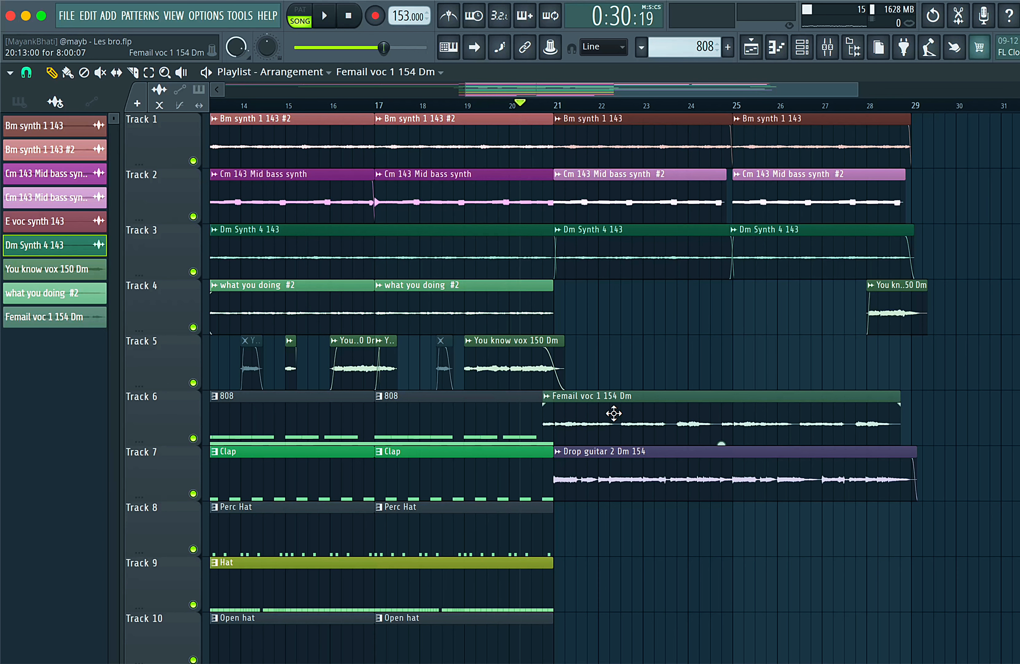
- Move all 808 and drum pattern clips three tracks down so they occupy Tracks 9 to 15, and deselect them
scroll(614, 414, "down", 1)
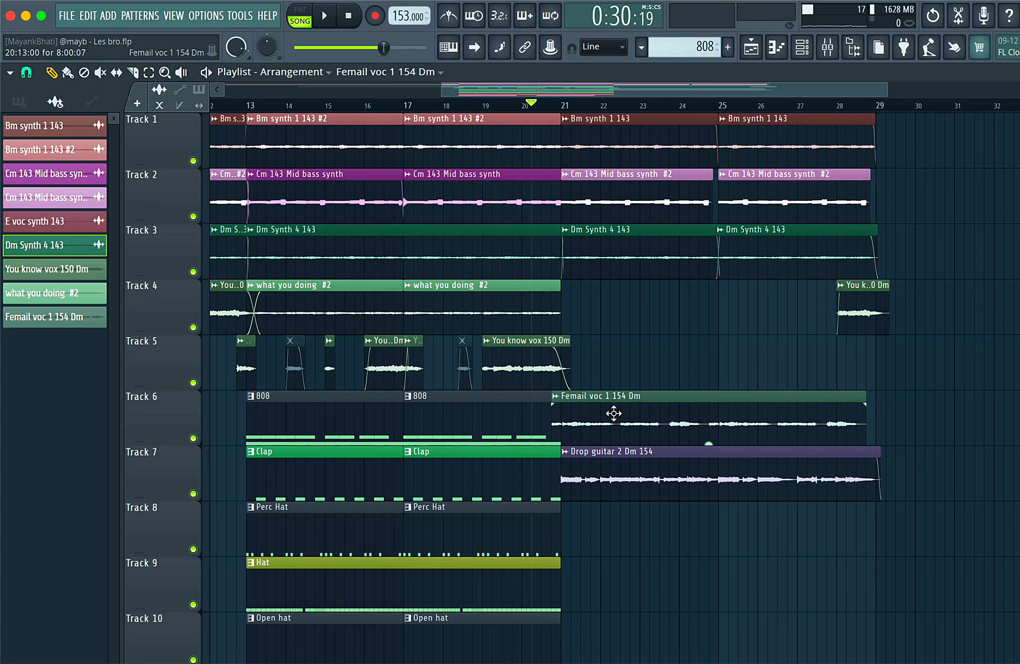
left_click_drag(323, 420, 495, 661)
key("shift+Down")
key("shift+Down")
key("shift+Down")
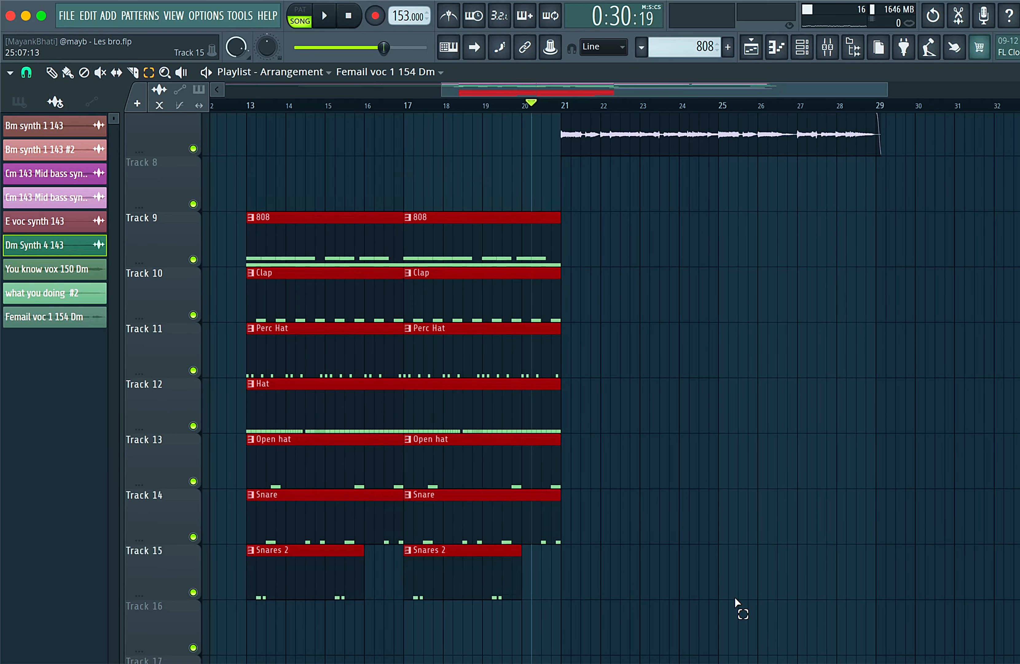
scroll(744, 467, "up", 3)
scroll(744, 466, "left", 2)
left_click(744, 466)
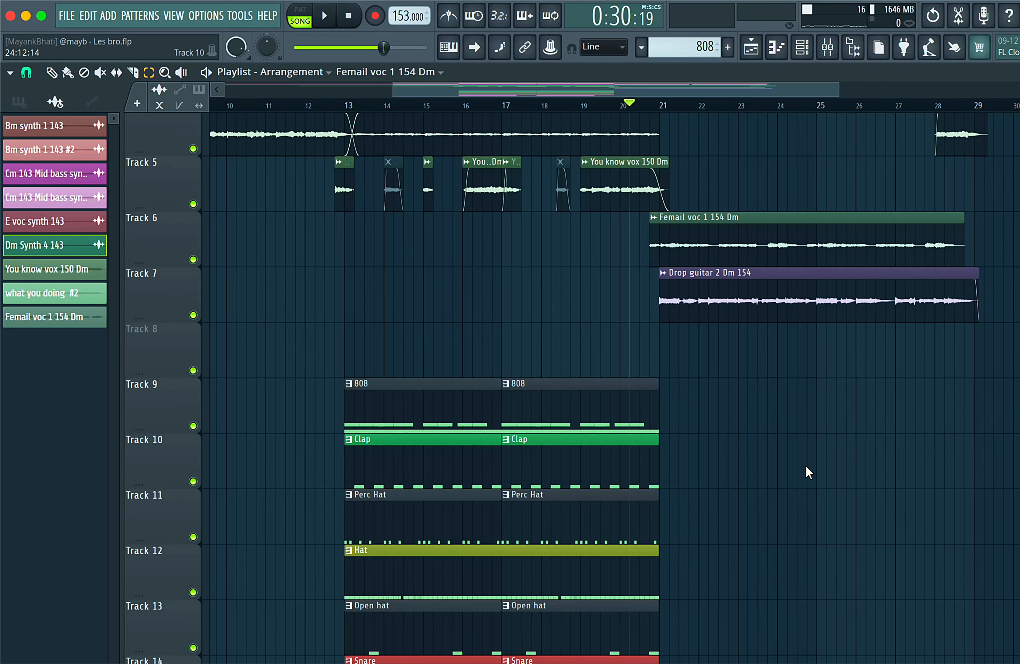
- Play the transition into bar 21 to check the female vocal together with the Drop guitar 2 Dm 154 clip
scroll(805, 466, "up", 3)
scroll(681, 99, "right", 5)
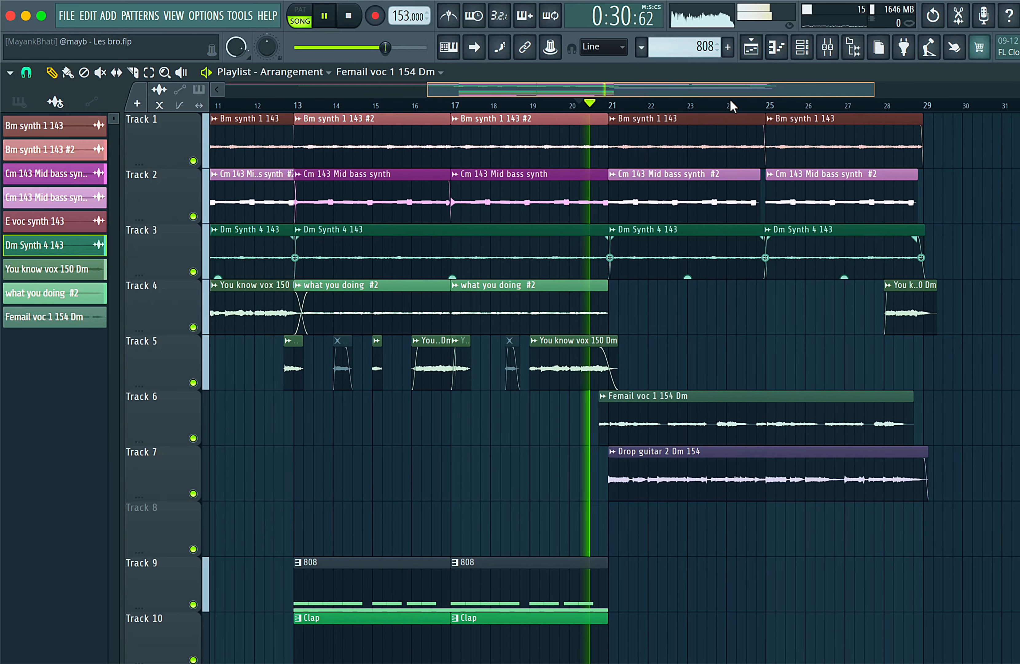
key("space")
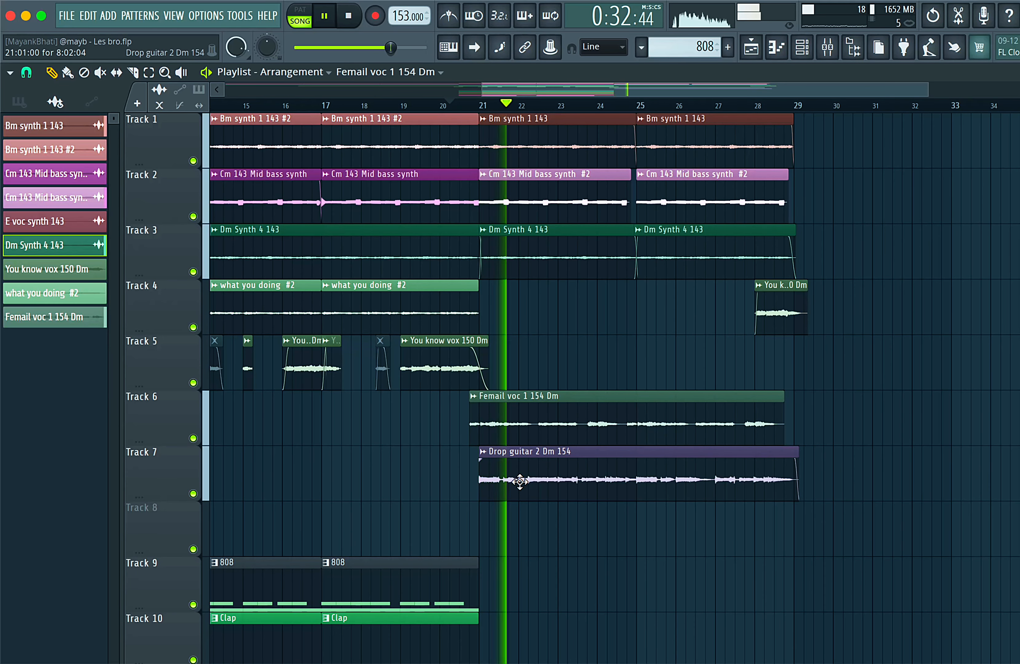
key("space")
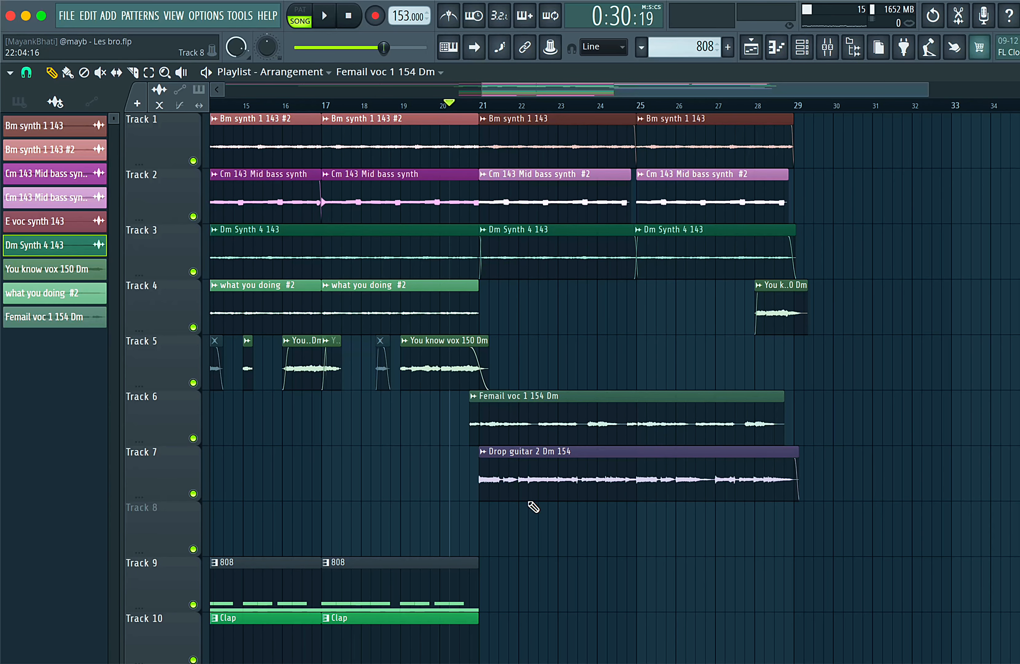
- Select the Drop guitar 2 Dm 154 clip on Track 7, replay the bar 21 section and review the layout of all tracks
left_click(558, 485)
key("space")
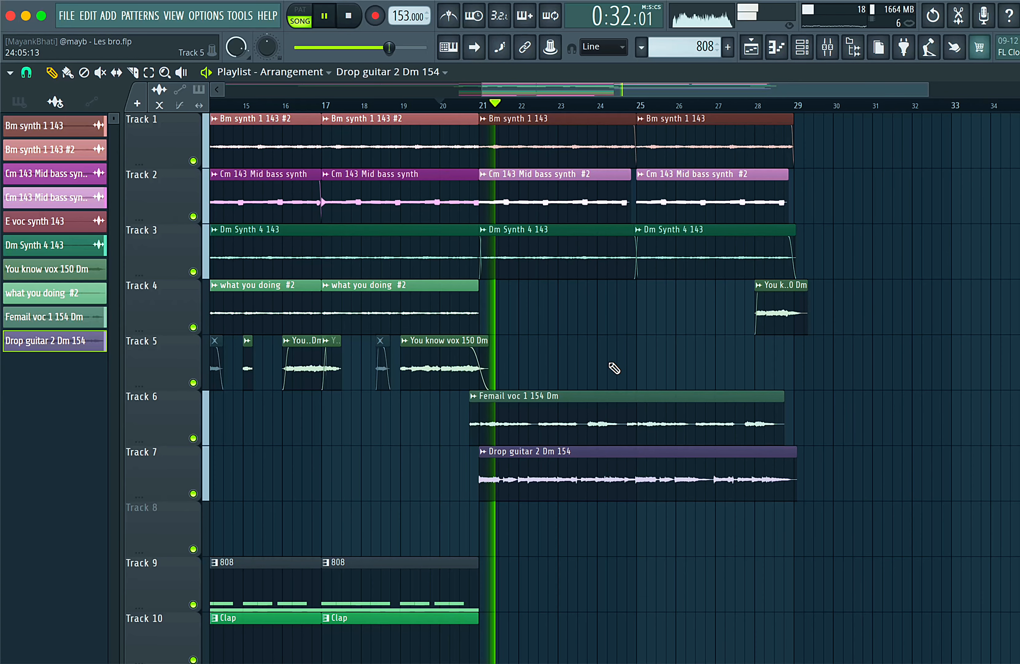
scroll(607, 368, "down", 3)
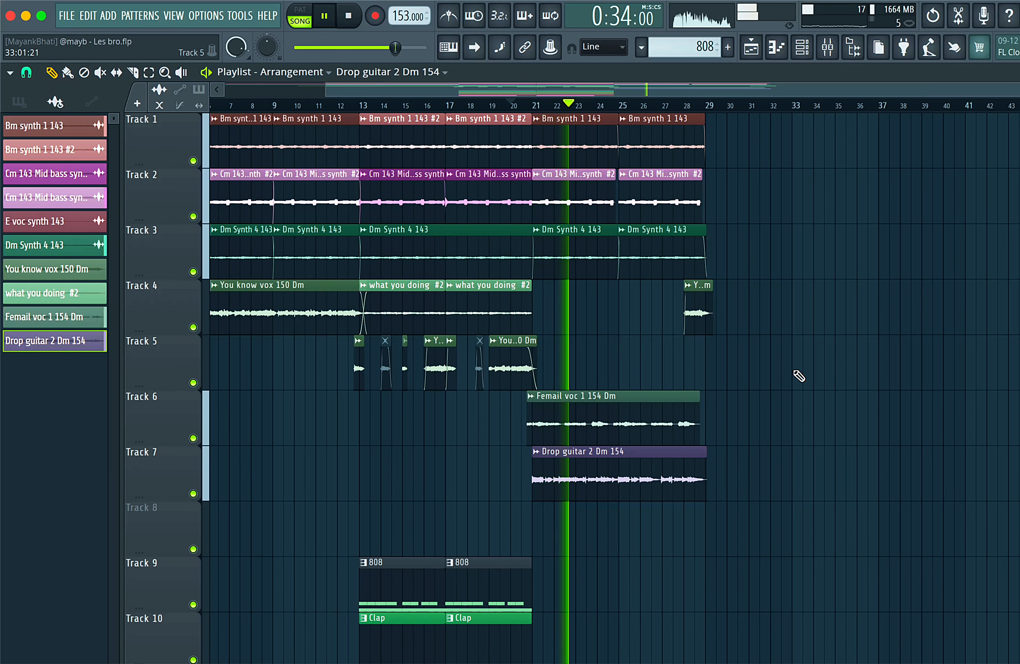
scroll(798, 376, "down", 2)
scroll(798, 375, "down", 4)
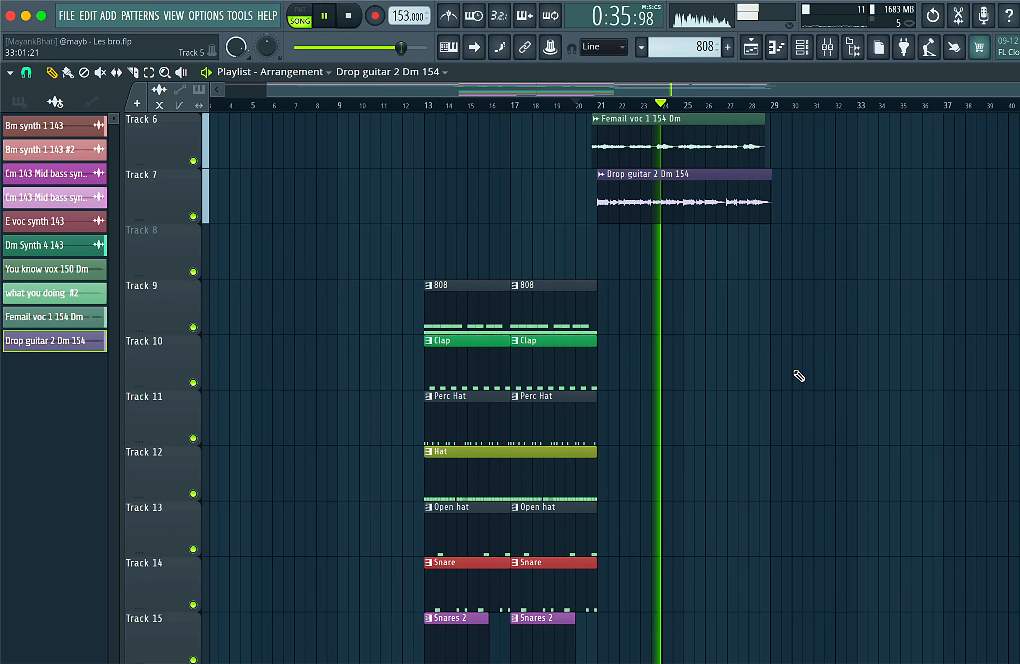
scroll(798, 376, "up", 4)
scroll(798, 376, "down", 1)
scroll(799, 376, "up", 2)
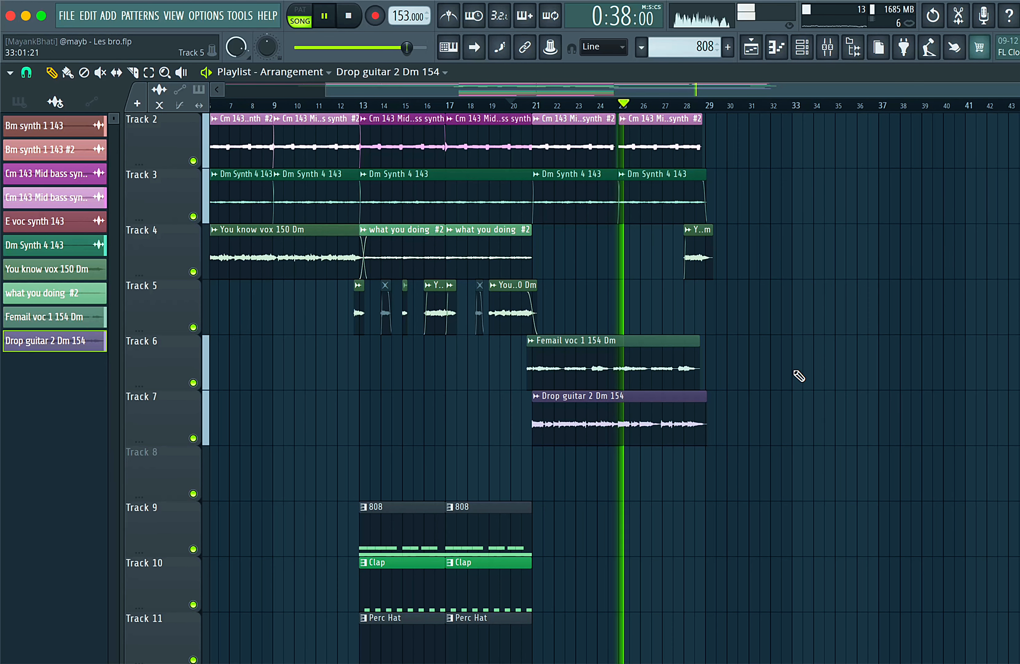
scroll(798, 376, "down", 7)
key("space")
scroll(796, 376, "up", 3)
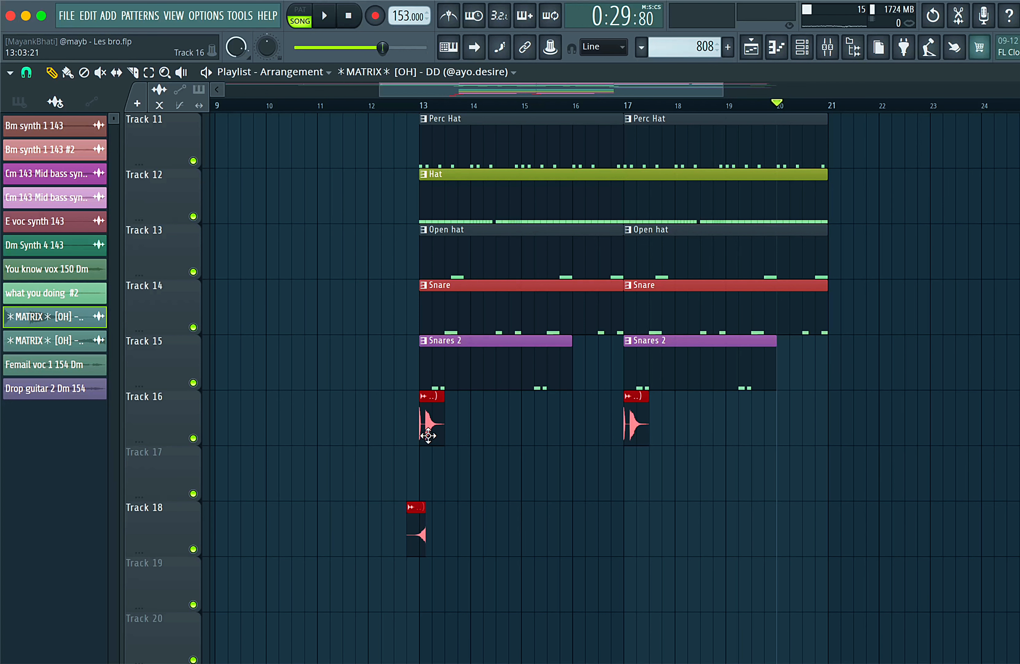
- Shift the MATRIX open hat and reverse clips on Tracks 16 and 18 two steps earlier, play them, and remove the stray clip on Track 18
scroll(436, 499, "up", 3, "ctrl")
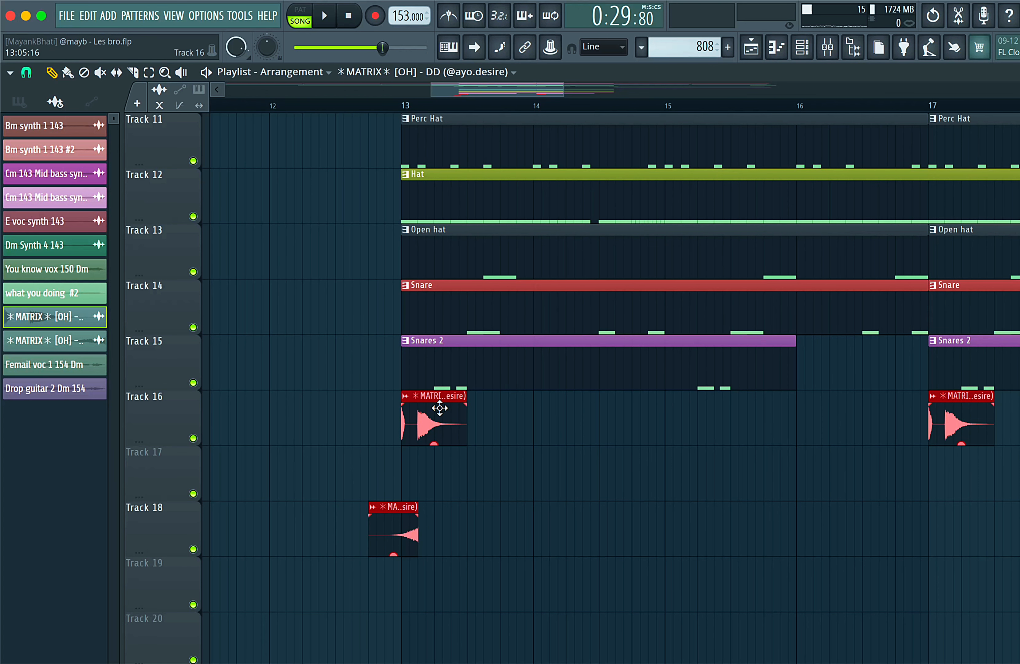
left_click_drag(439, 408, 417, 410)
key("space")
left_click(452, 521)
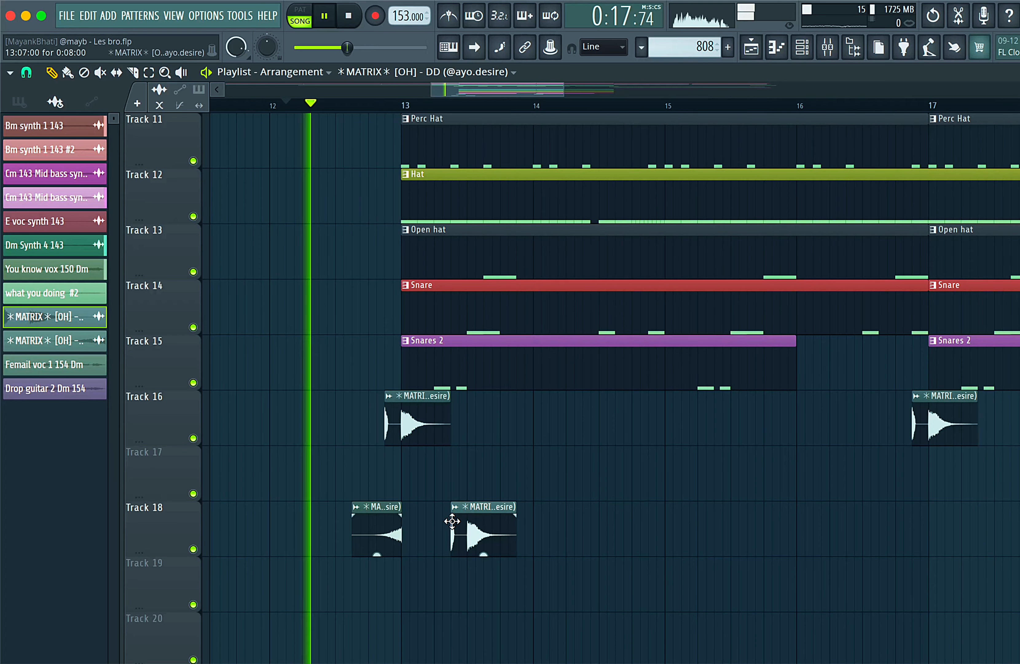
right_click(482, 521)
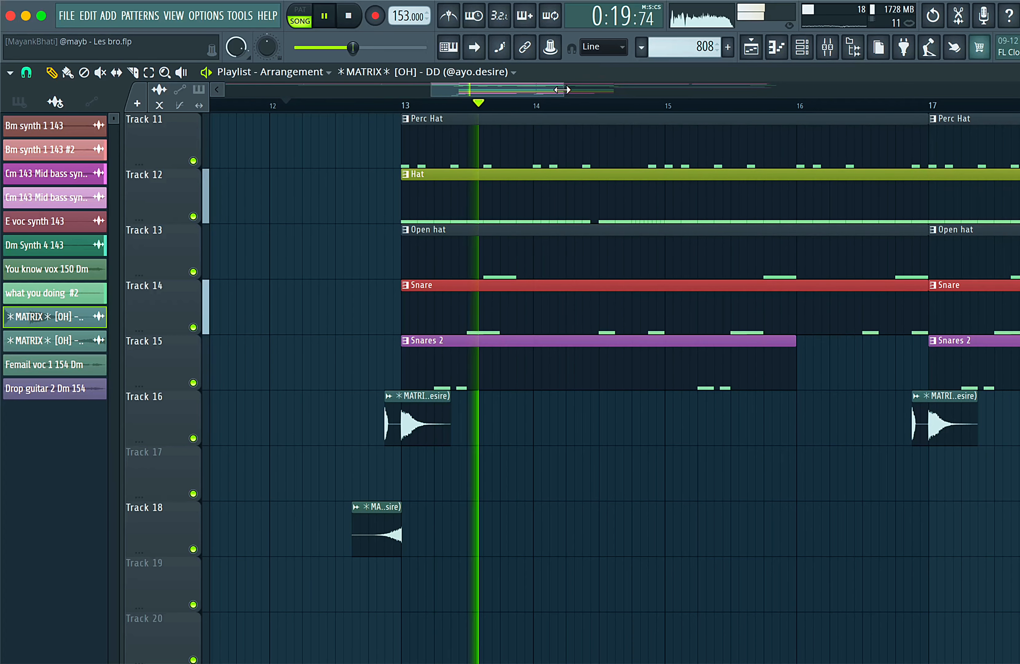
- Listen through the drum section into bar 21 and check the clip layout across all tracks
left_click_drag(562, 89, 843, 89)
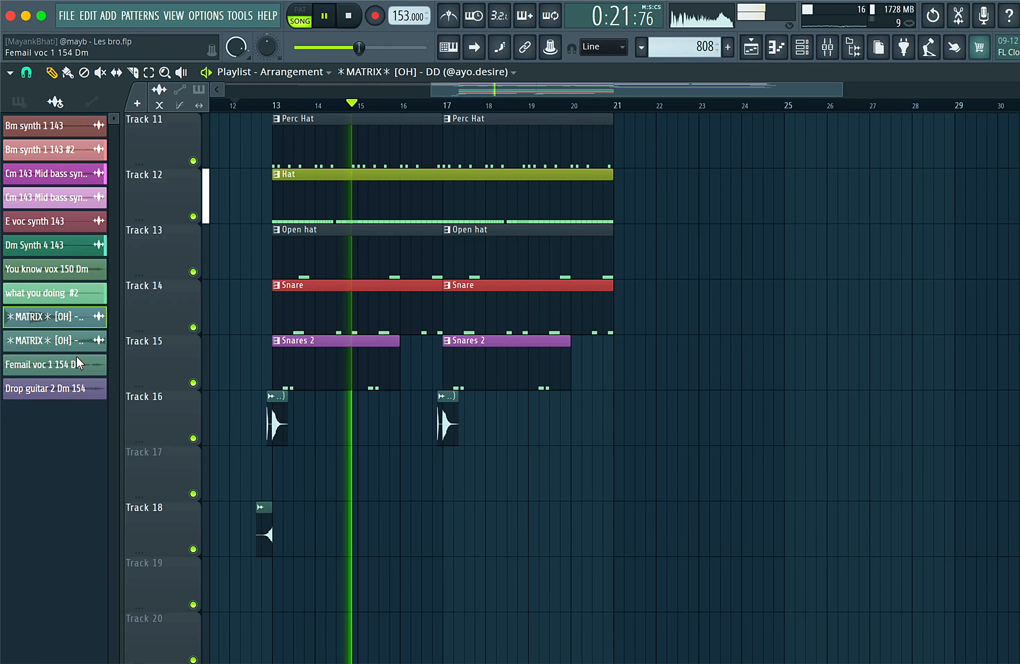
left_click(89, 338)
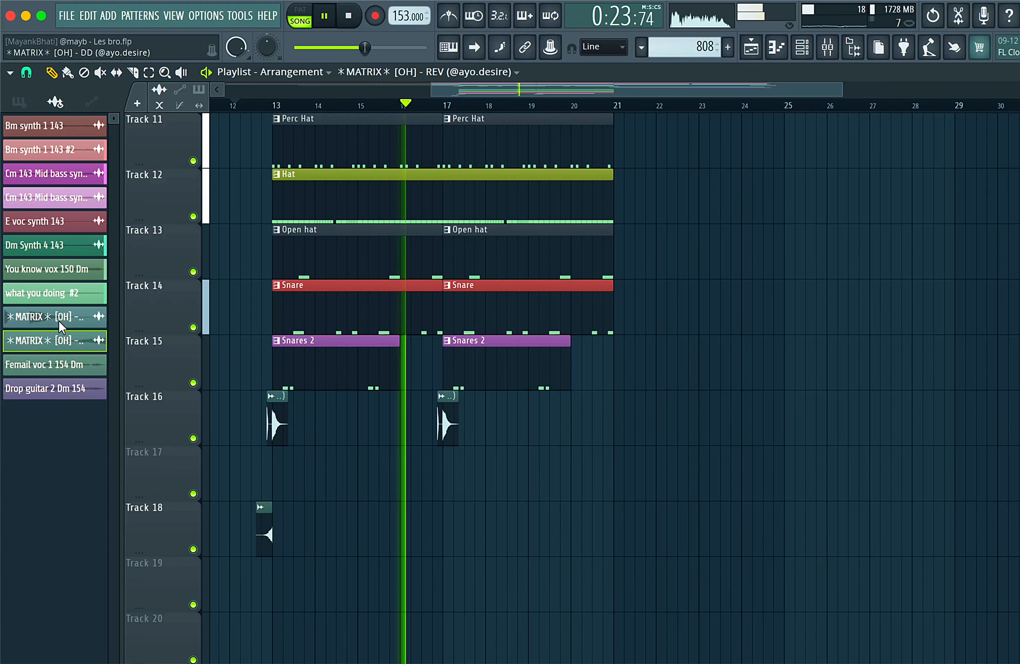
scroll(745, 366, "up", 3)
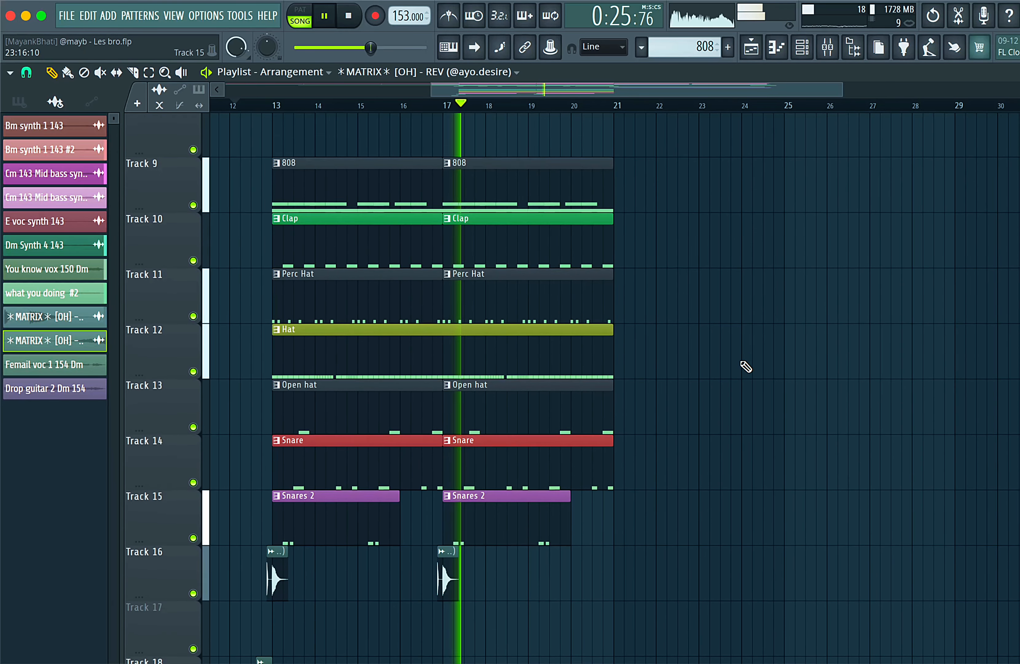
scroll(745, 366, "up", 1)
scroll(745, 367, "left", 1)
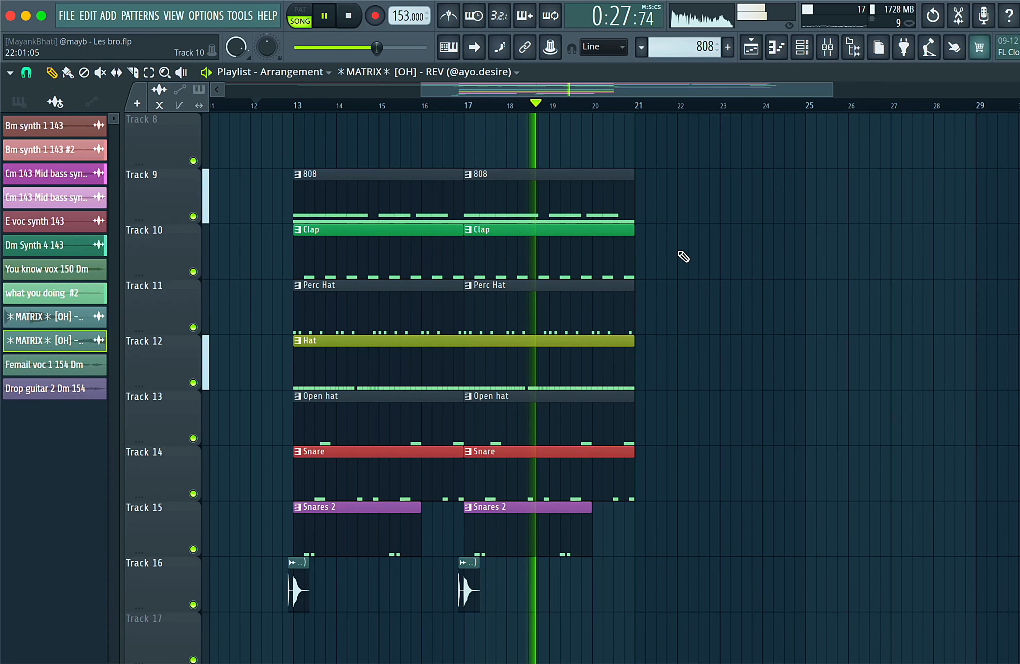
scroll(684, 257, "up", 7)
scroll(684, 257, "left", 1)
scroll(683, 257, "down", 8)
scroll(683, 257, "right", 3)
scroll(684, 257, "down", 2)
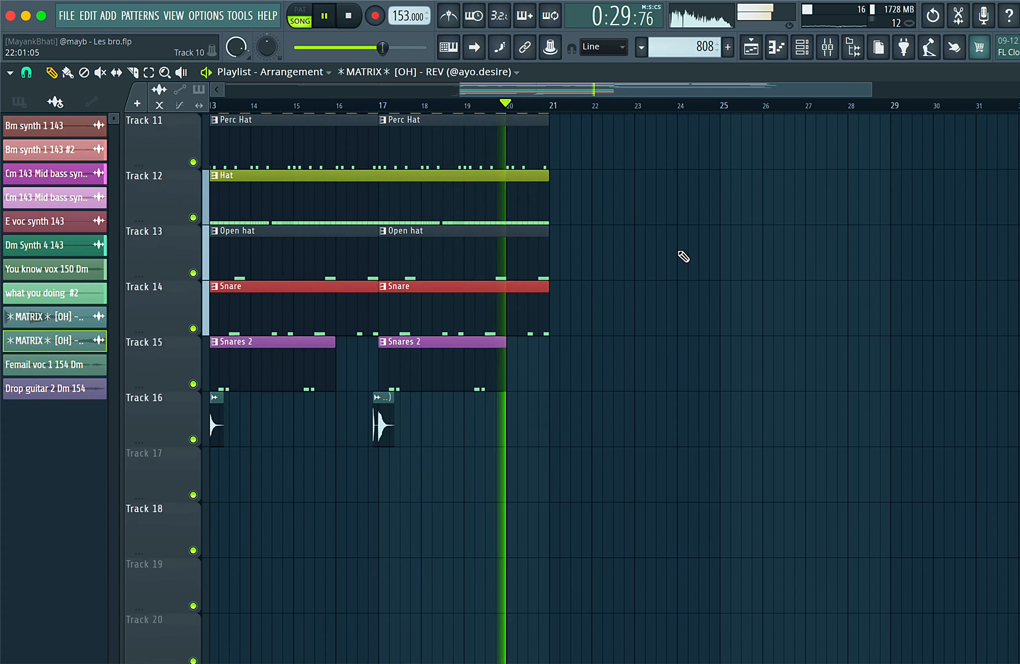
scroll(683, 256, "up", 10)
scroll(819, 302, "down", 3)
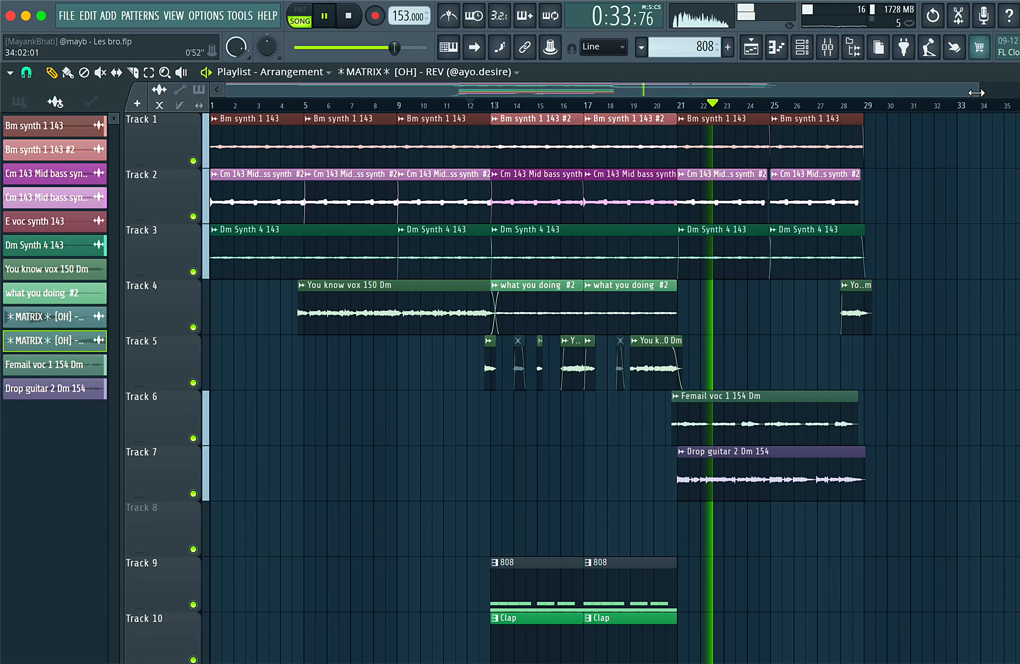
- Zoom in on the end of the melodic section and play it from around bar 27 towards bar 29
left_click_drag(976, 93, 1018, 94)
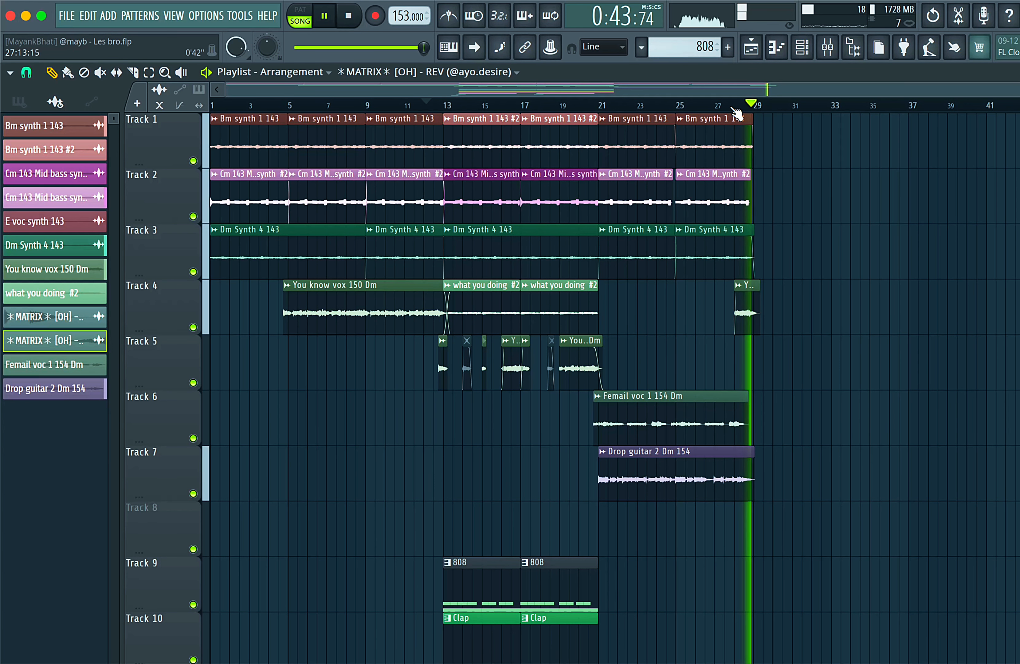
key("space")
key("space")
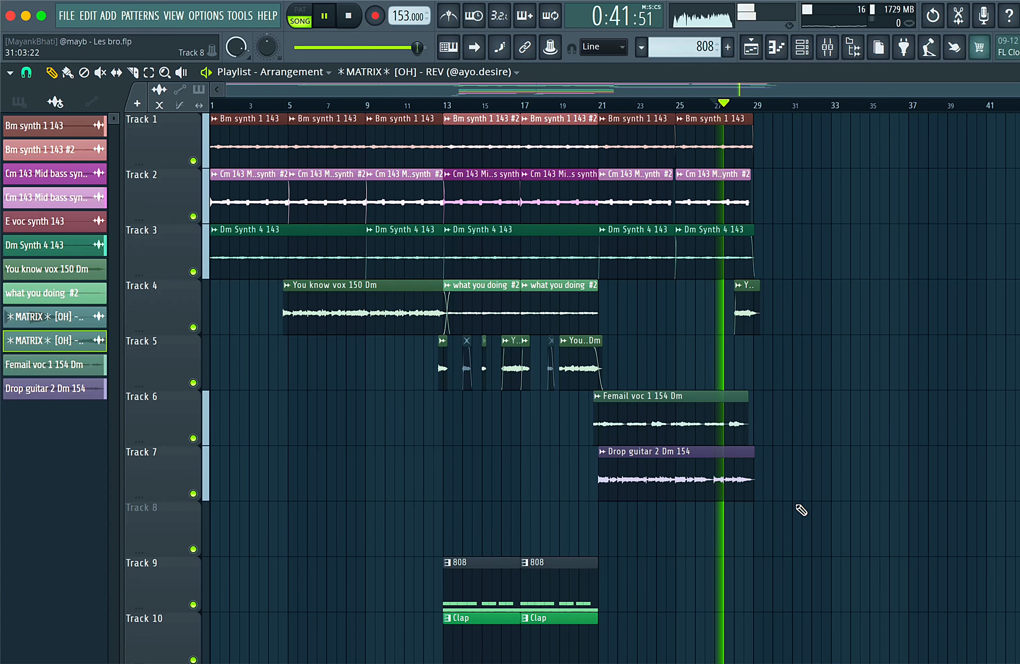
scroll(801, 510, "up", 4)
key("space")
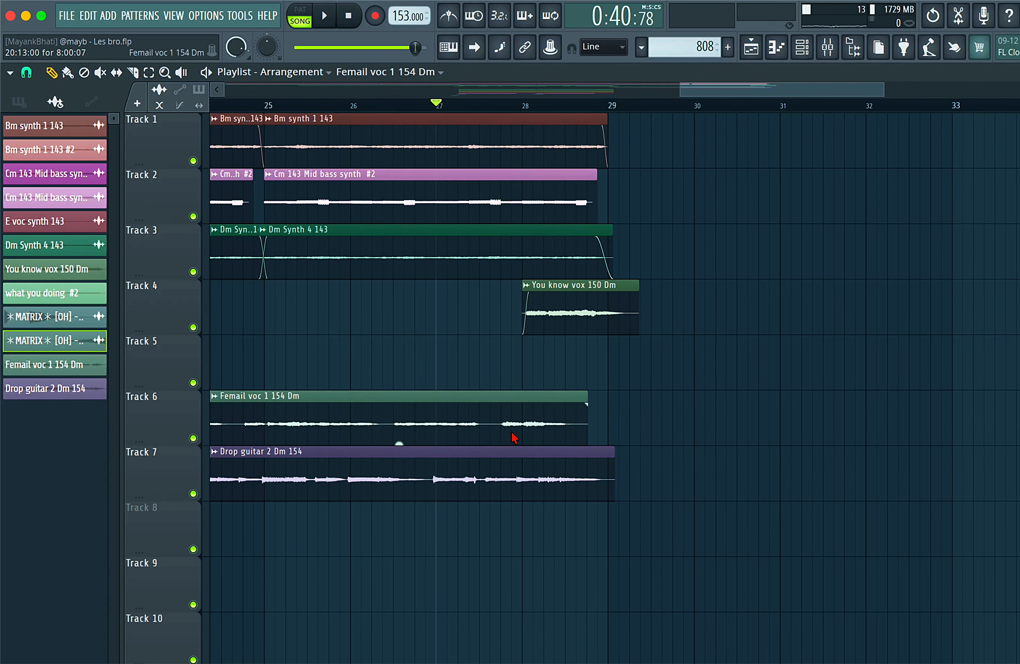
key("space")
key("space")
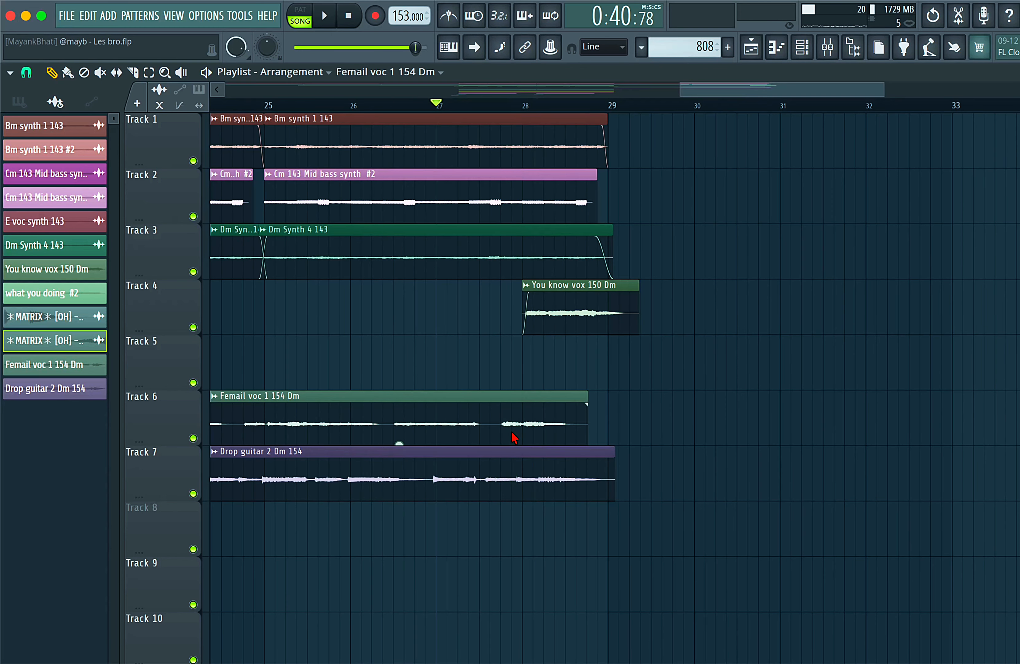
- Nudge the Femail voc 1 154 Dm clip on Track 6 slightly earlier, replaying from bar 27 to check its timing
key("space")
key("space")
left_click_drag(511, 432, 513, 433)
key("space")
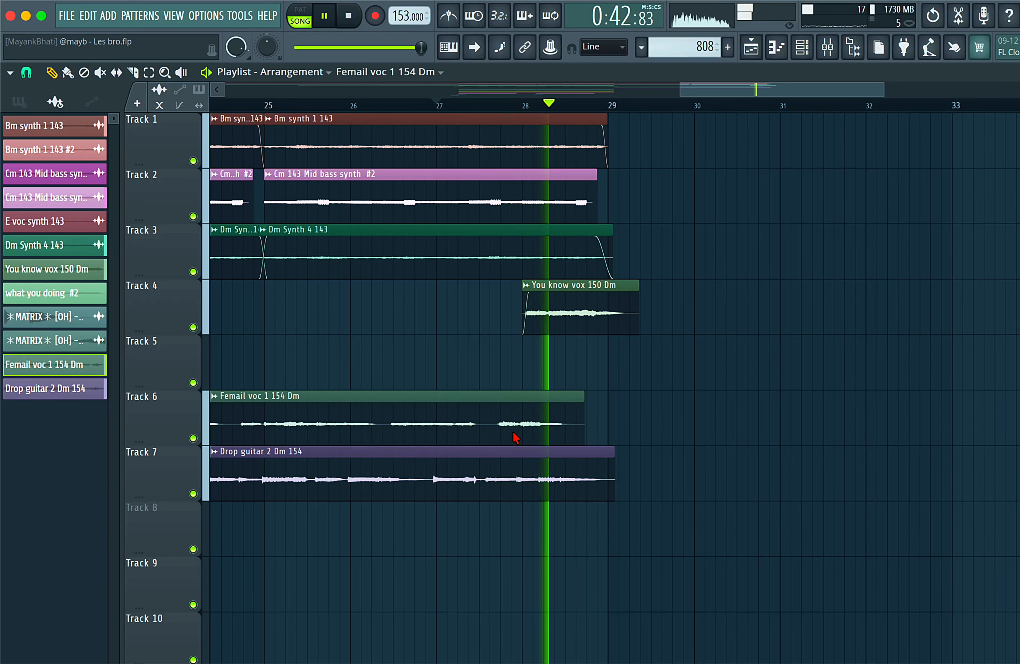
key("space")
key("space")
left_click_drag(513, 432, 518, 437)
key("space")
key("space")
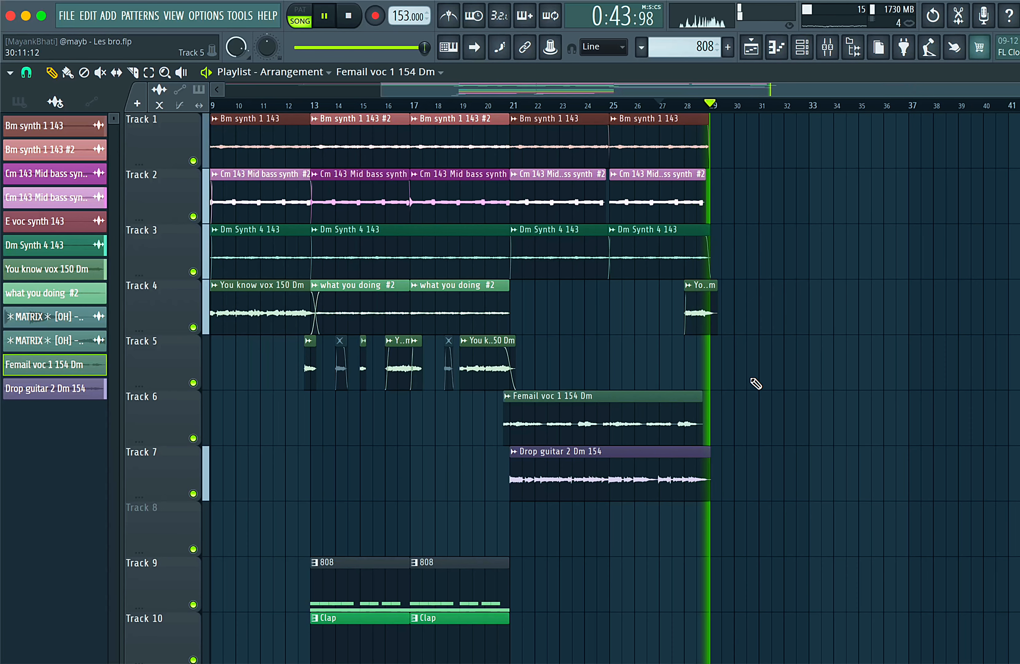
- Replay the last two bars before bar 29 to check the You know vox 150 Dm chop with the other layers
key("space")
key("space")
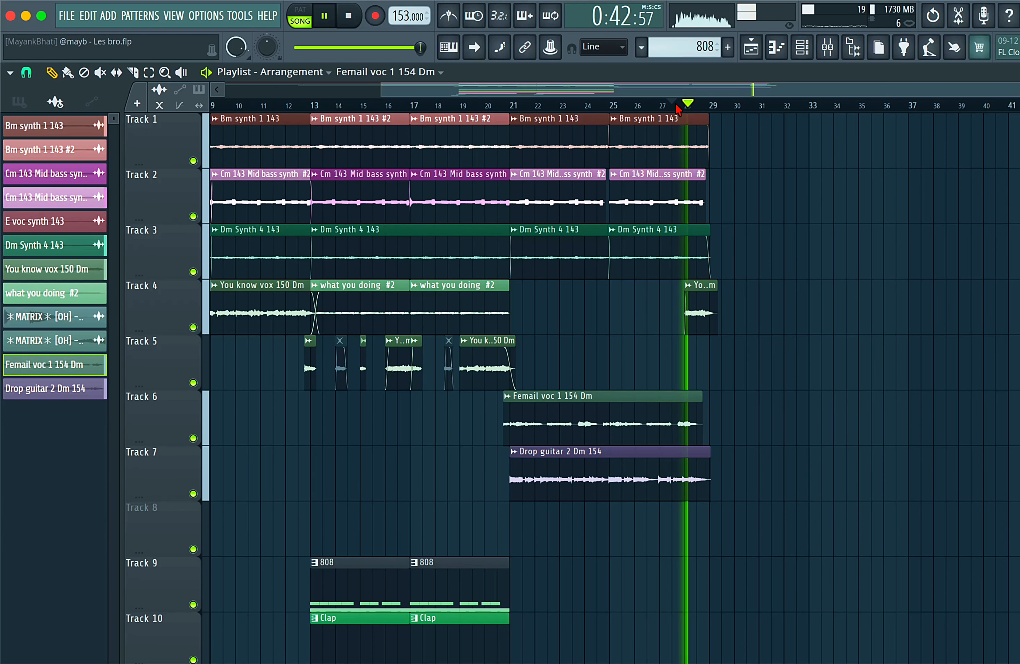
key("space")
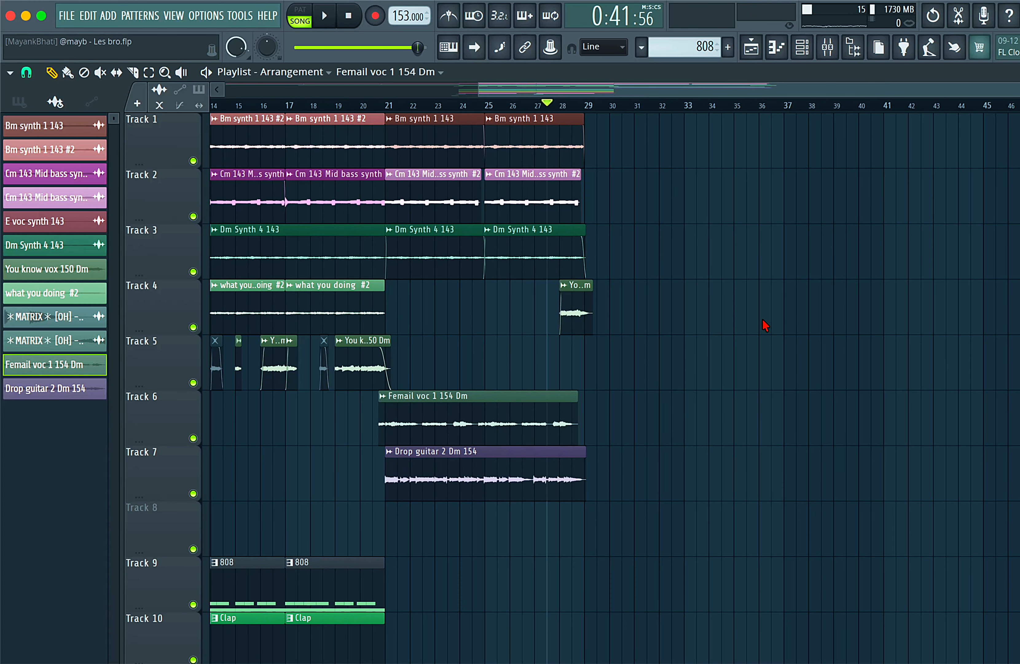
scroll(675, 218, "left", 1)
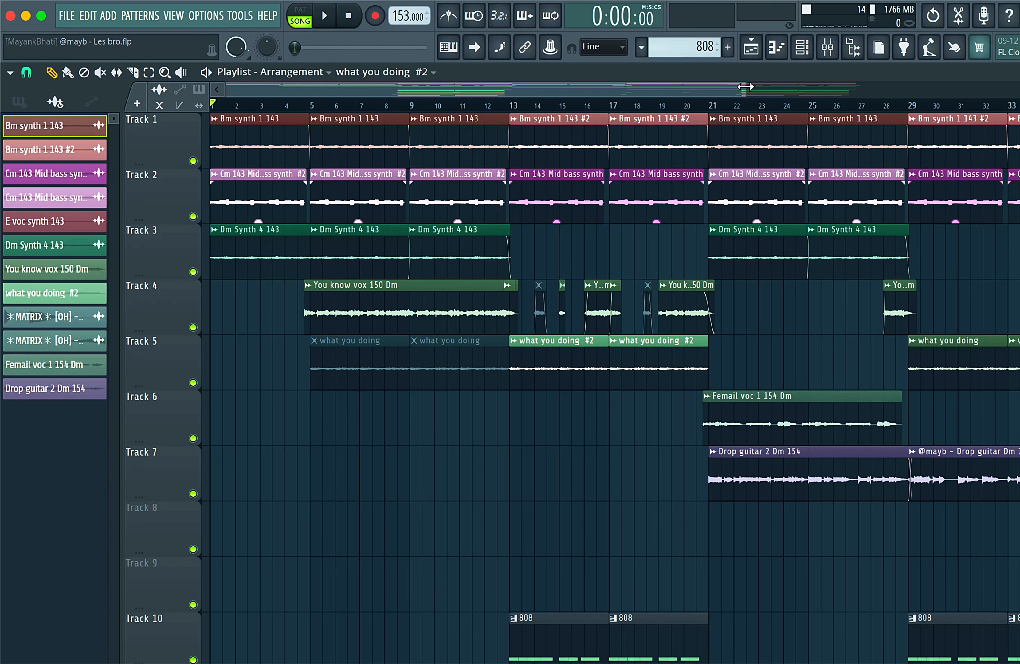
left_click_drag(744, 87, 752, 87)
left_click(863, 110)
key("space")
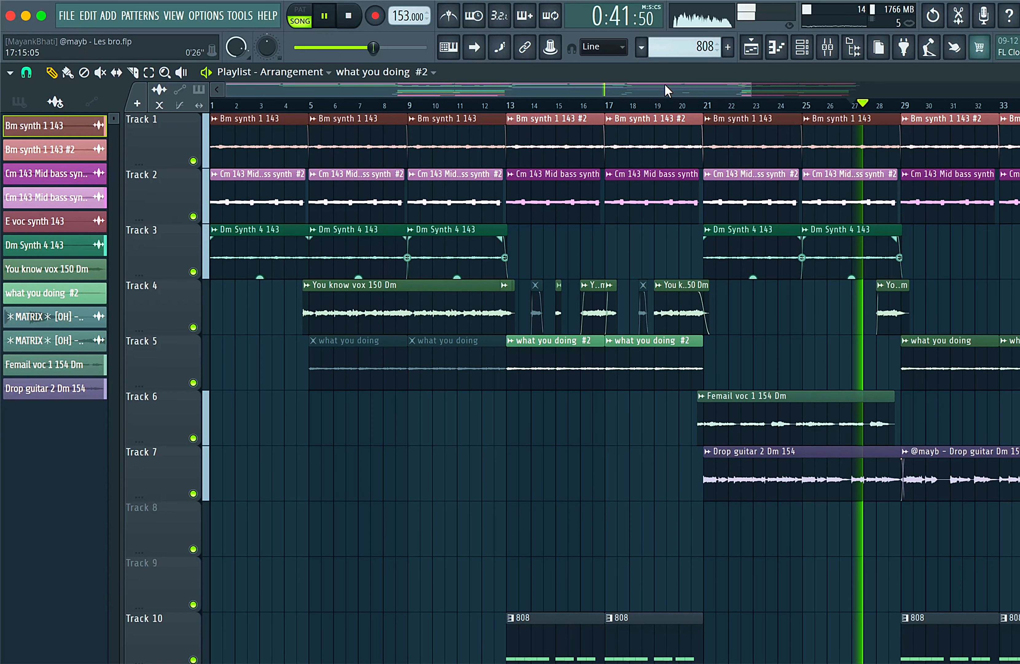
left_click_drag(664, 84, 873, 98)
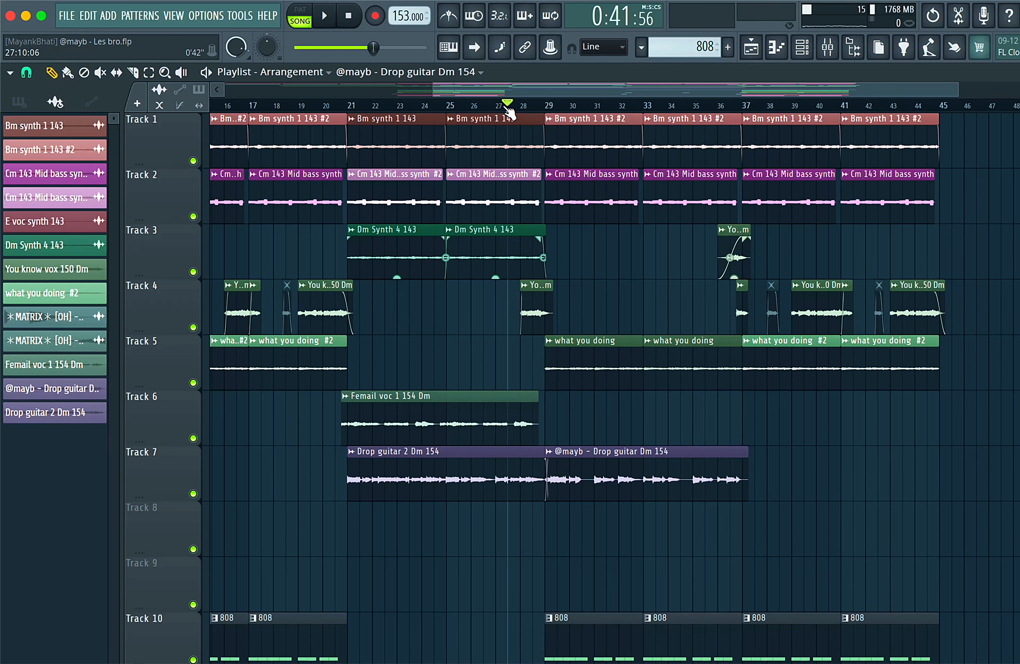
key("space")
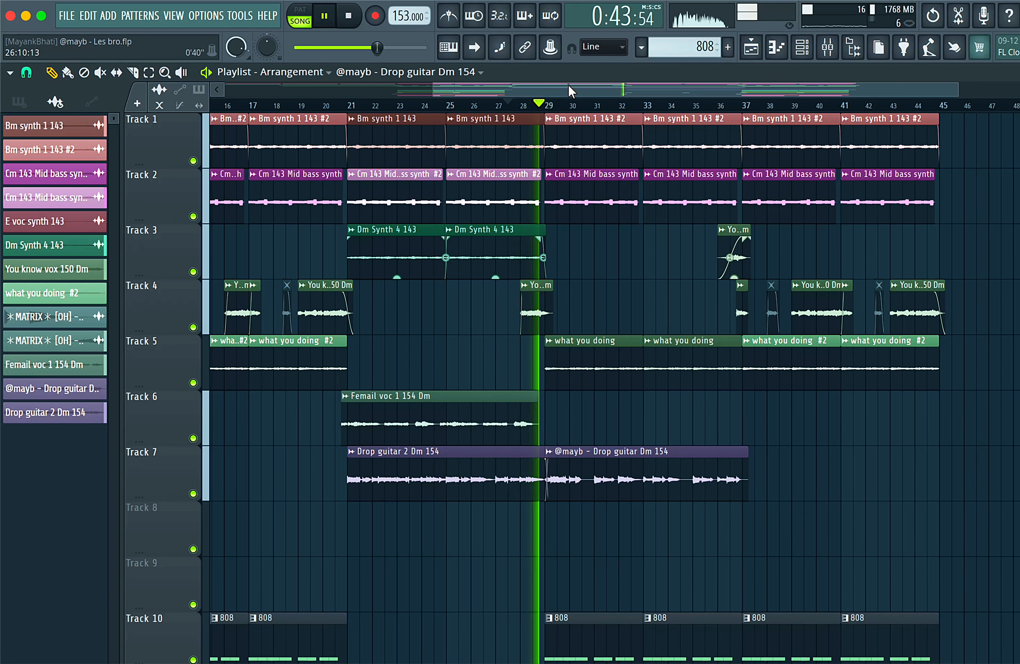
left_click_drag(568, 85, 530, 95)
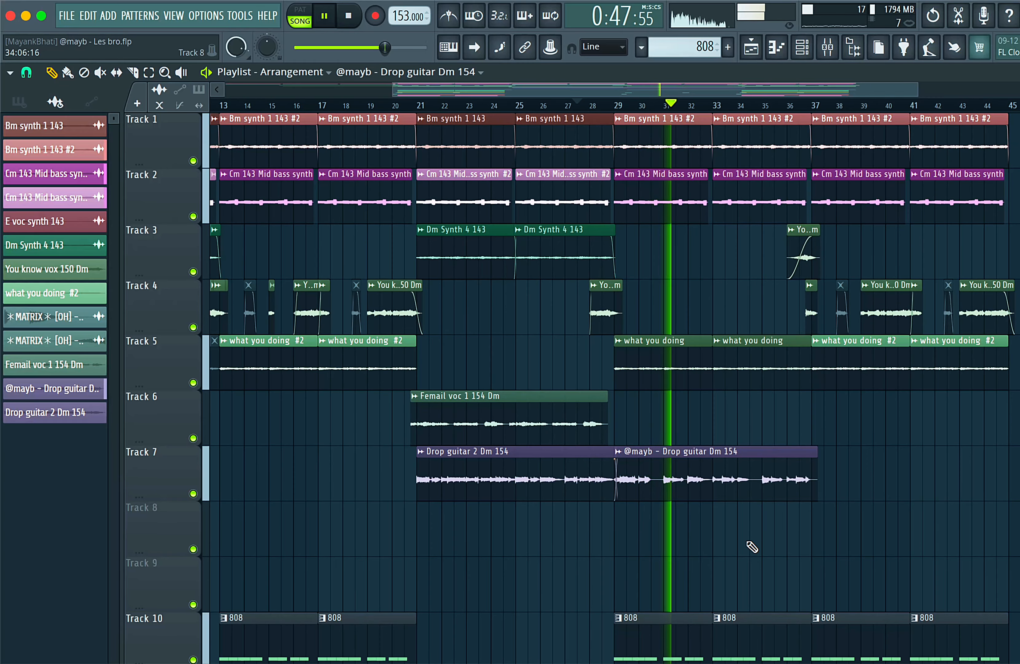
scroll(744, 486, "down", 4)
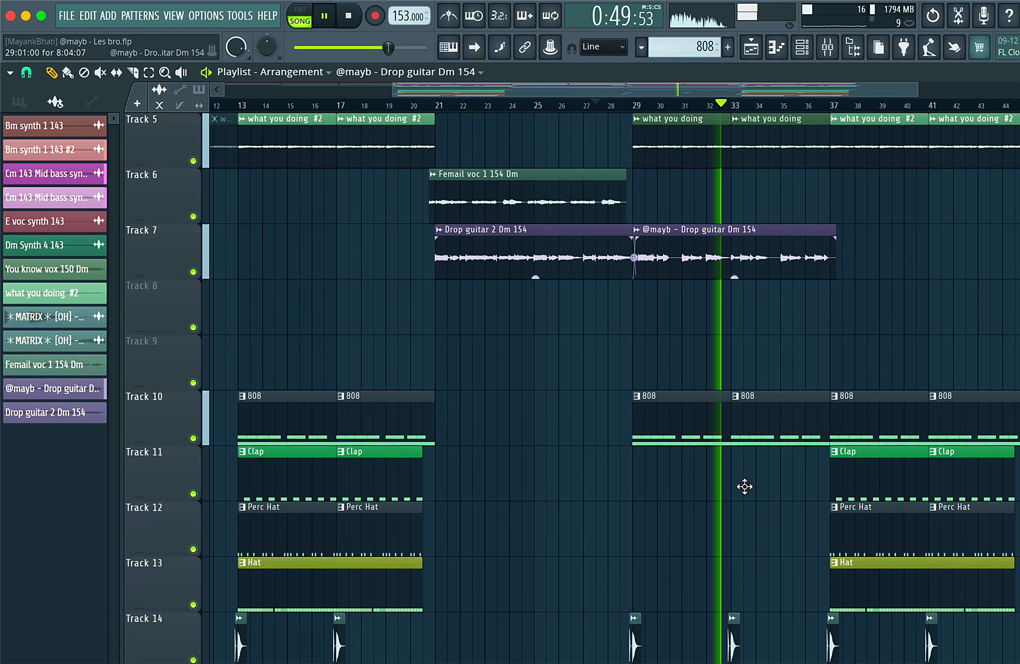
scroll(745, 486, "up", 1)
scroll(745, 486, "right", 2)
- Play the arrangement from just before bar 13, review all tracks and select the Femail voc 1 154 Dm clip on Track 6
left_click_drag(422, 89, 237, 79)
key("space")
key("space")
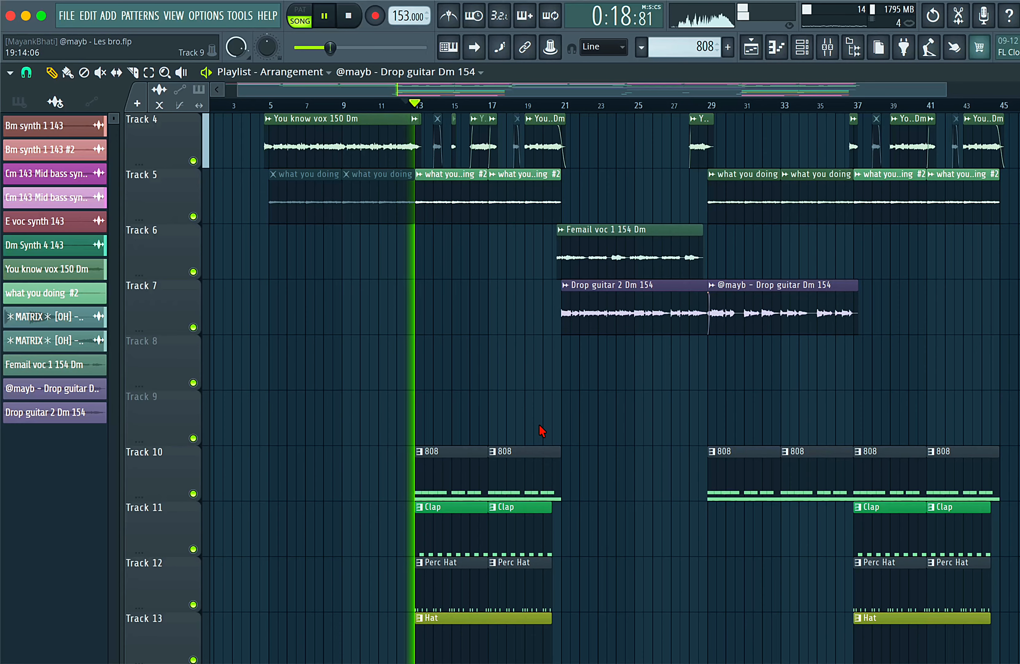
scroll(541, 426, "down", 8)
scroll(636, 278, "up", 11)
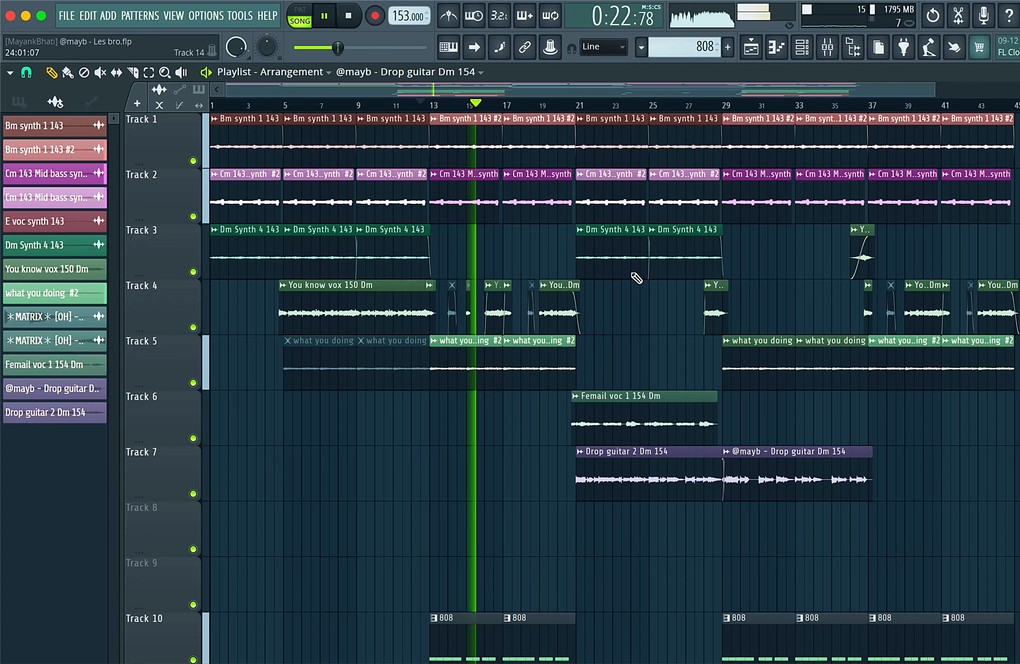
left_click(604, 410)
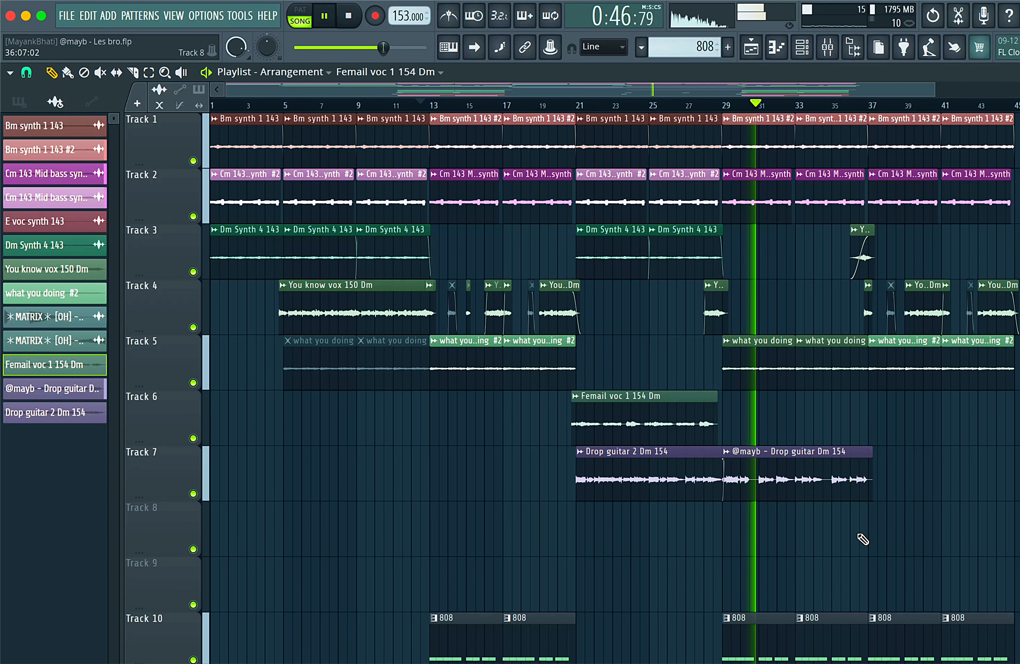
- Listen through bars 29 to 45 while examining the melody, vocal, 808 and drum clips across all tracks
scroll(612, 388, "down", 8)
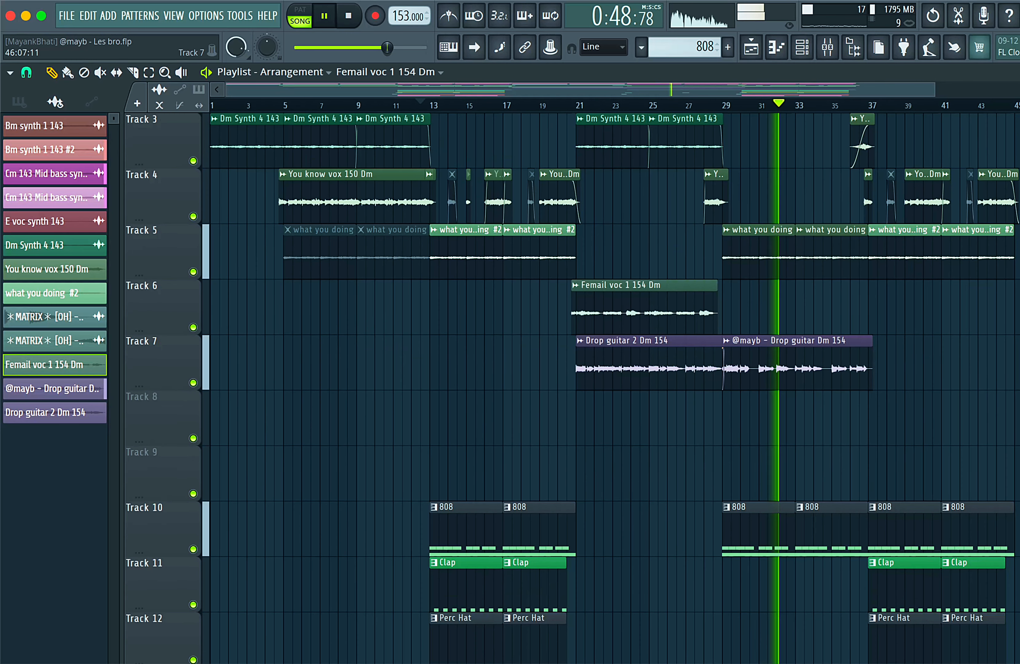
scroll(612, 388, "down", 2)
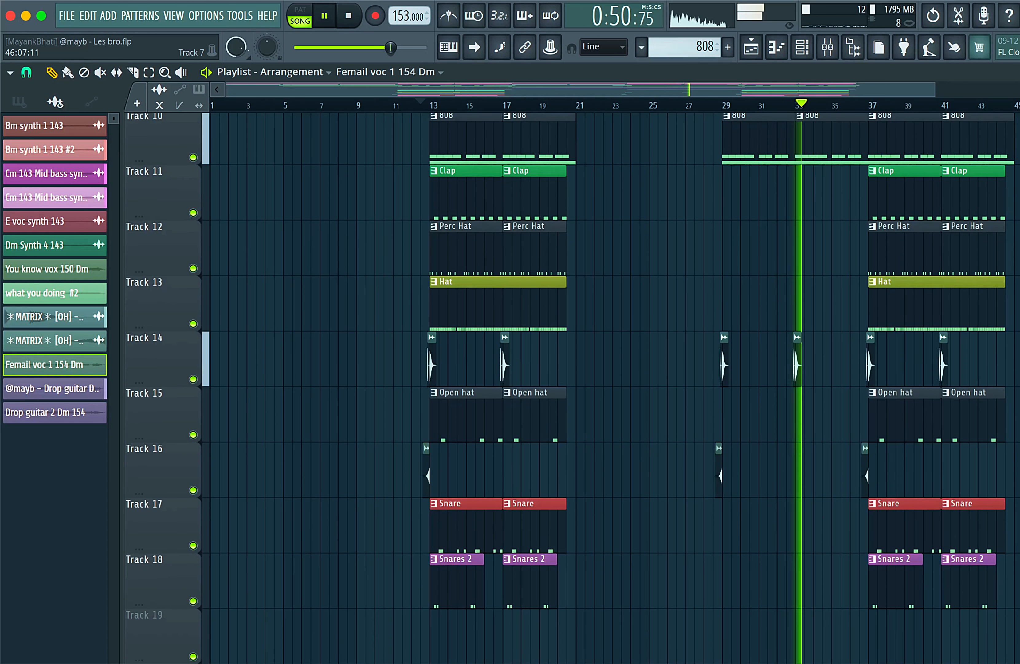
scroll(611, 388, "up", 9)
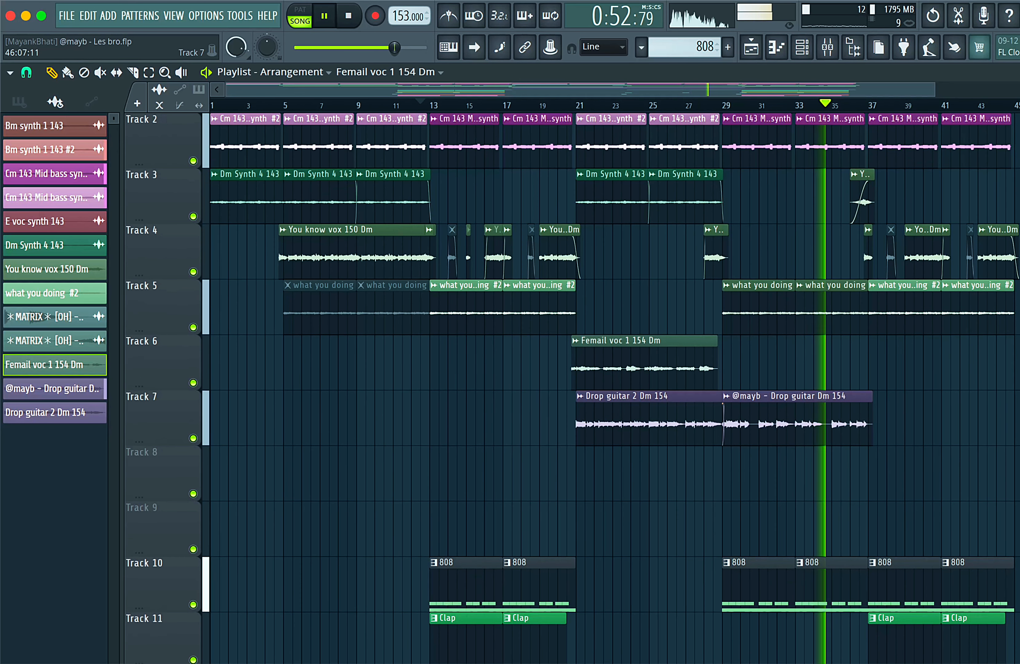
scroll(612, 388, "up", 1)
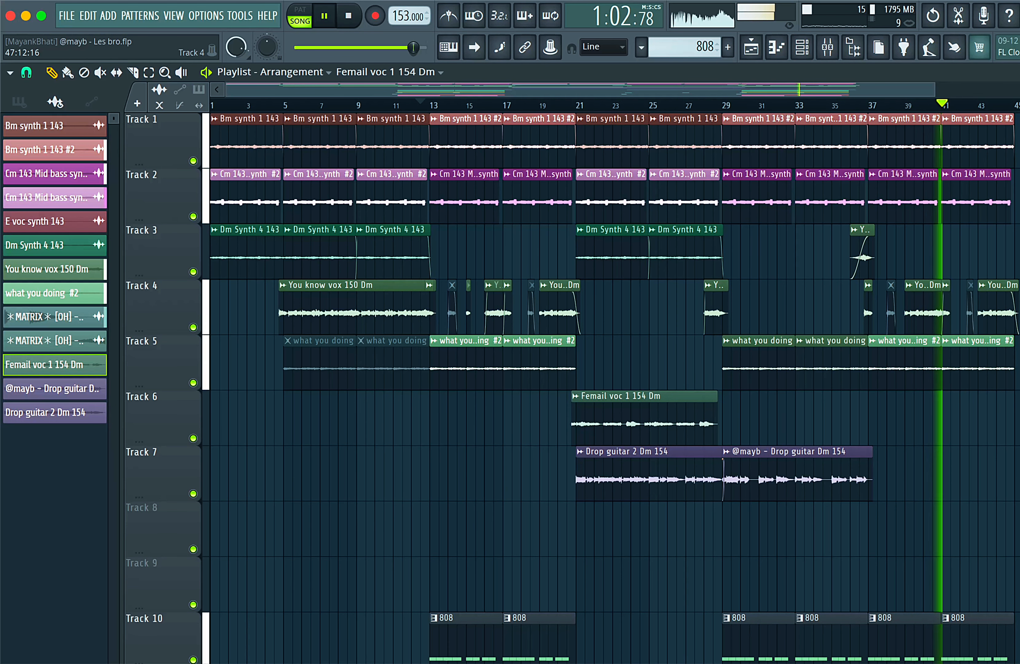
scroll(603, 387, "down", 7)
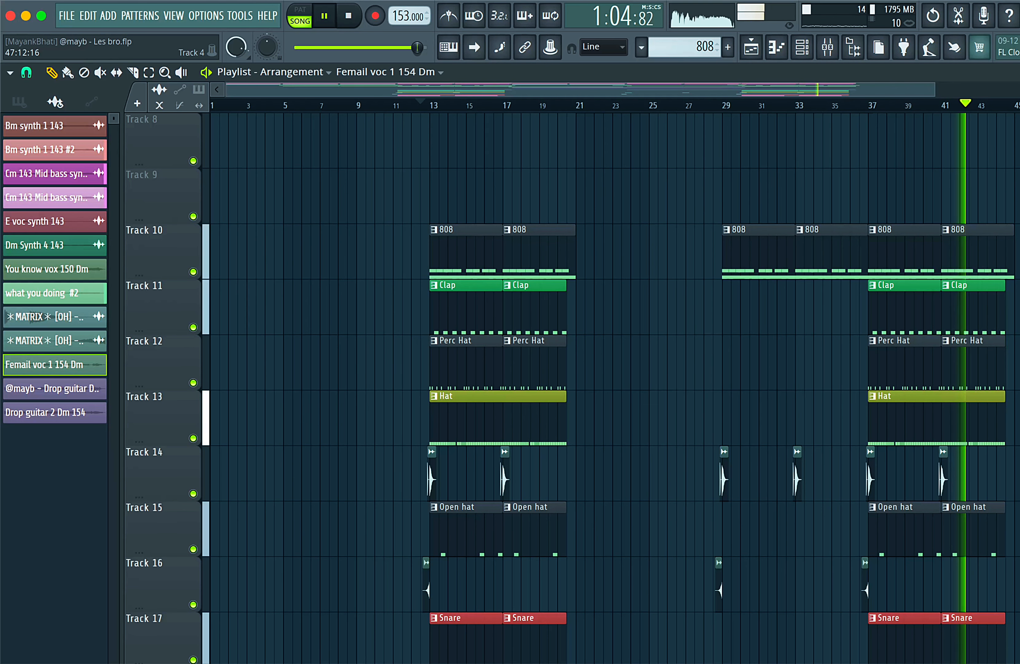
scroll(603, 388, "up", 7)
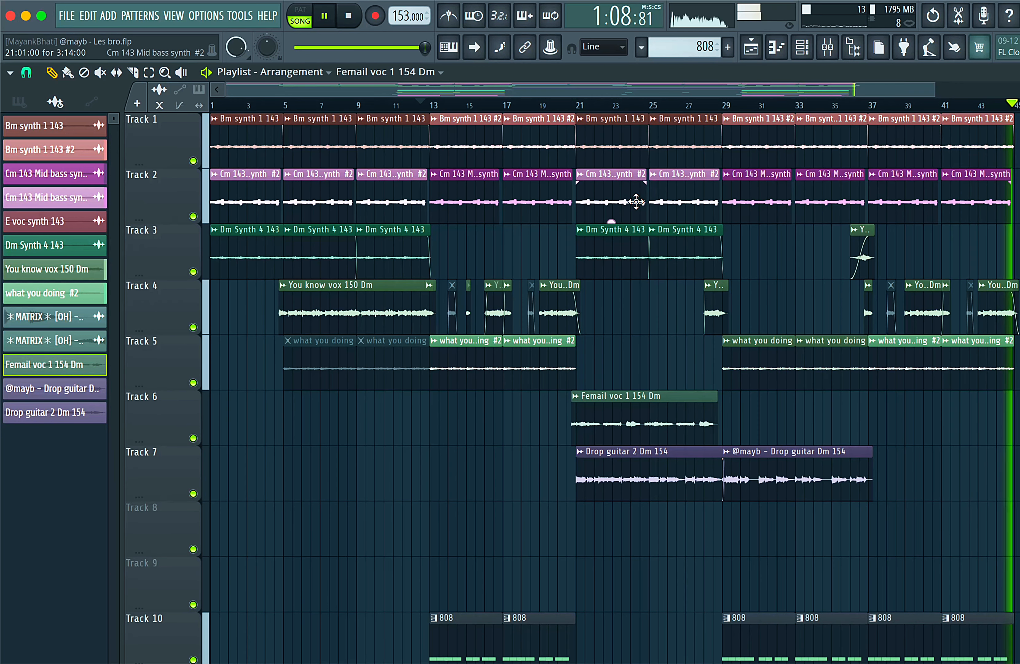
key("space")
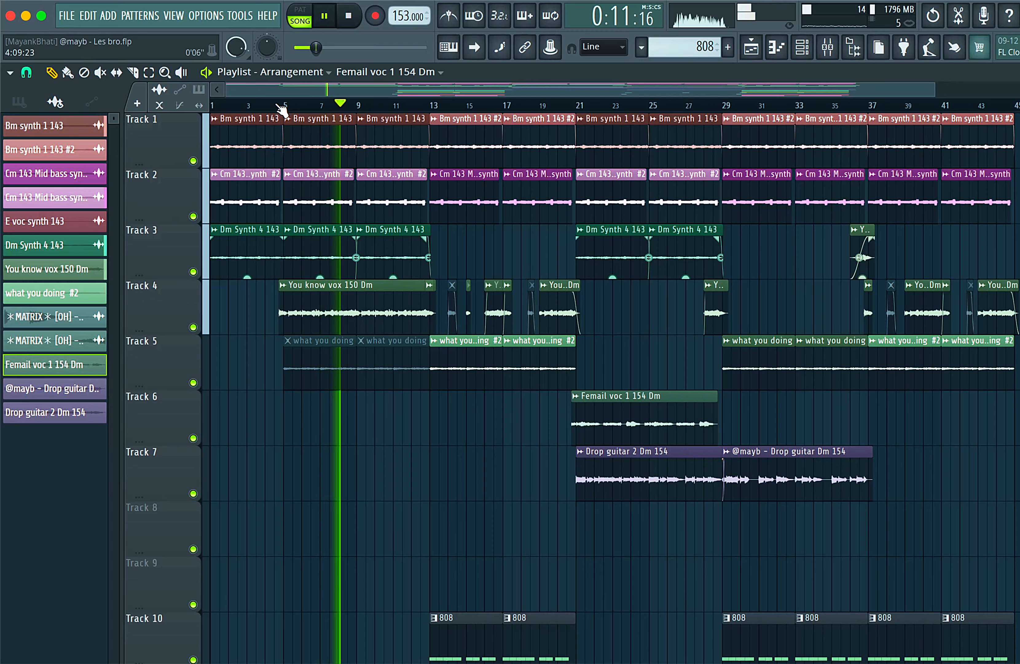
- Play the song from around bar 11 through the drum section, then replay from bar 27 into the final drum section
left_click(405, 107)
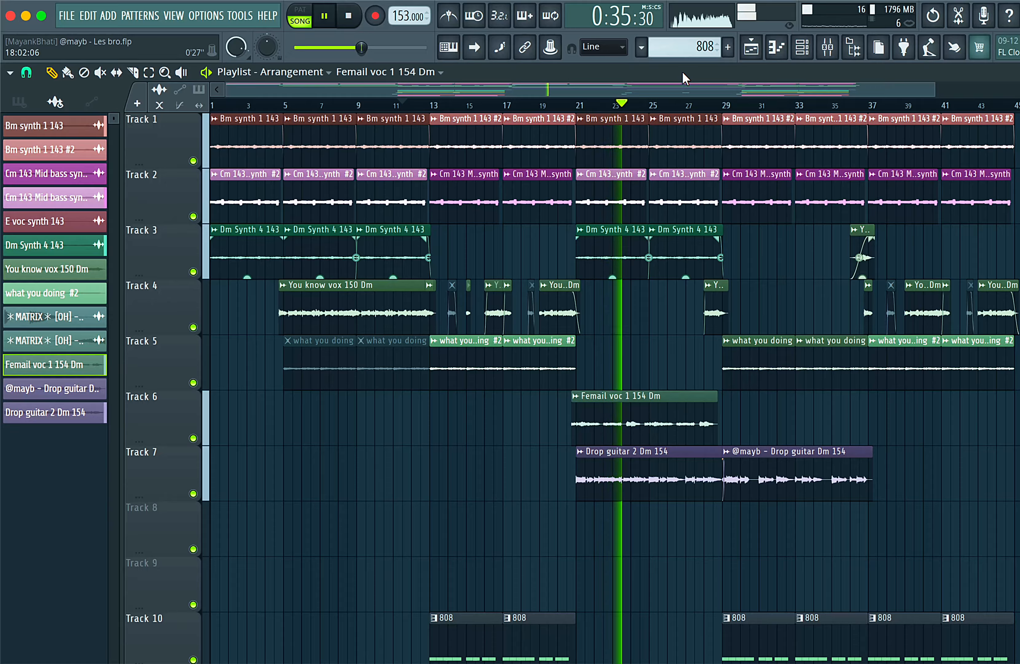
key("space")
left_click(692, 107)
key("space")
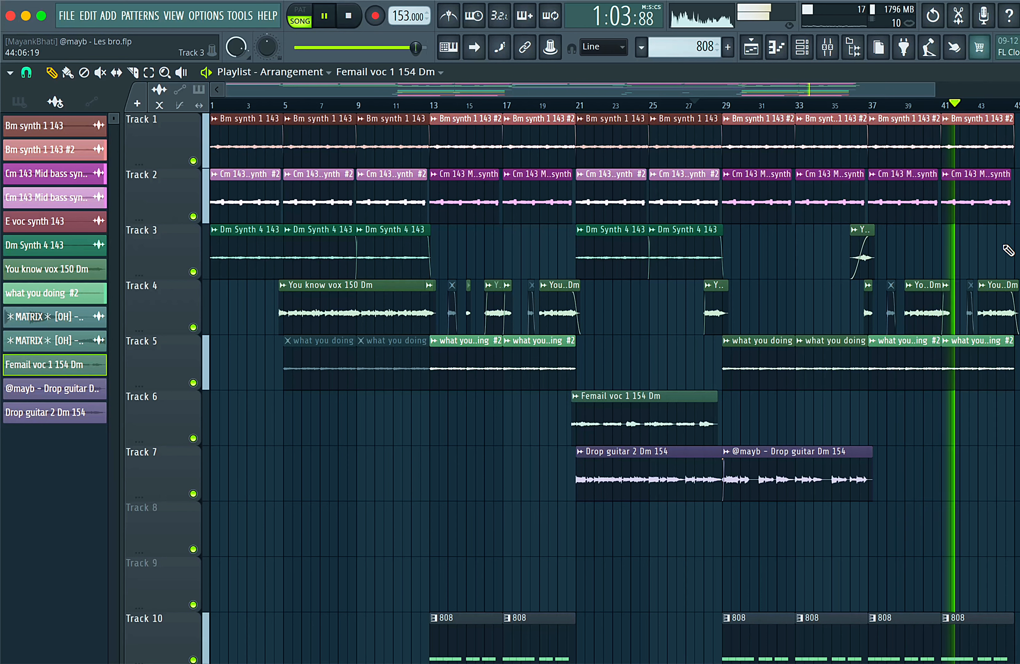
key("space")
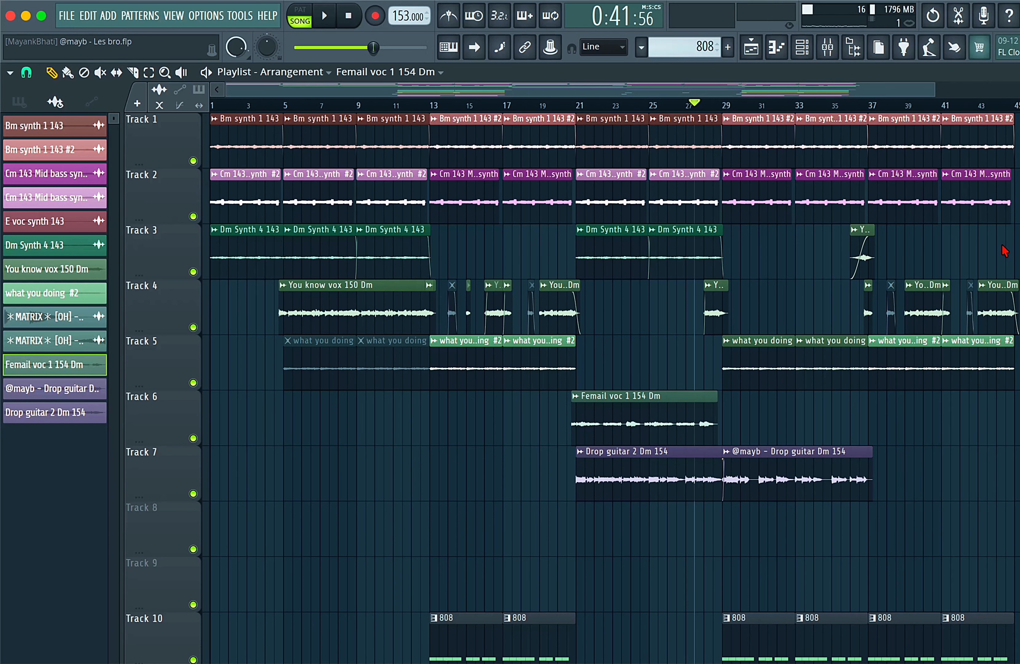
- Review the finished clip layout from the melody tracks down to the Snares 2 patterns on Track 18
scroll(1005, 251, "down", 10)
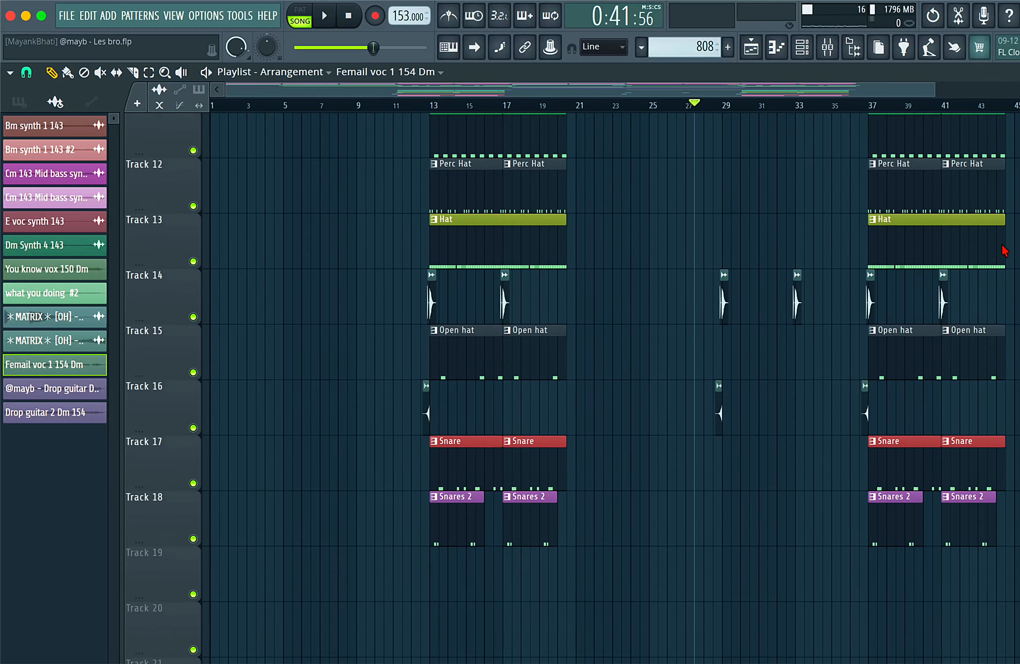
scroll(1005, 251, "up", 10)
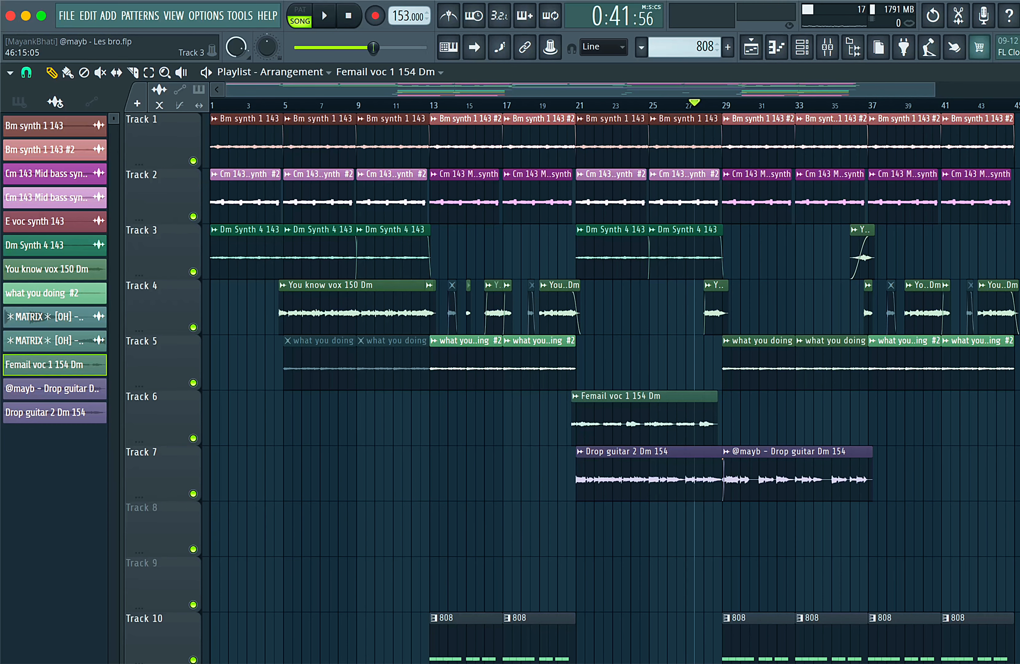
scroll(573, 387, "down", 9)
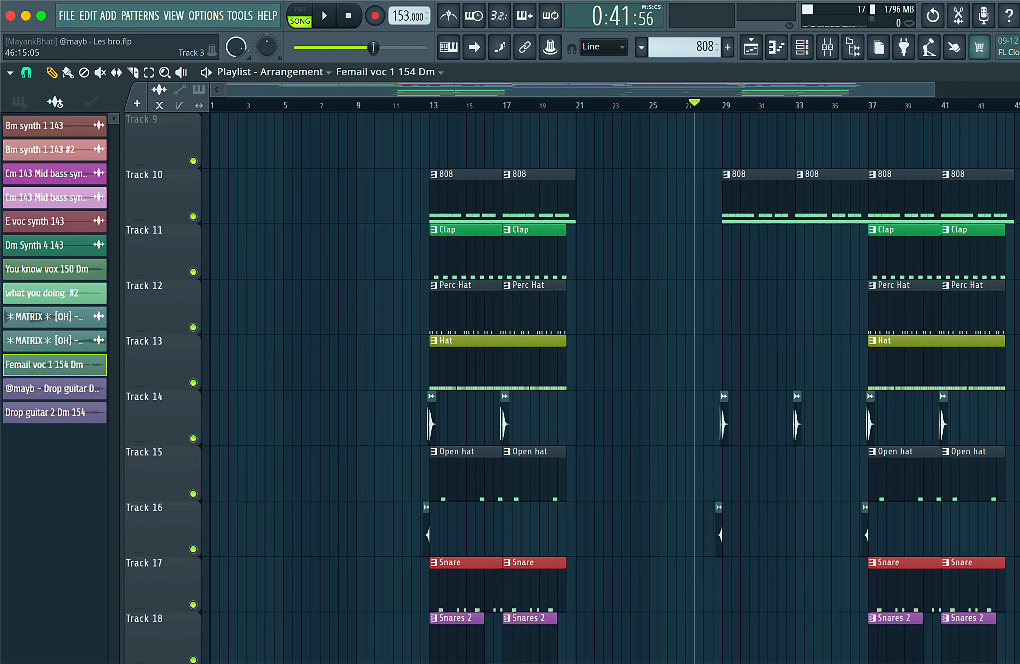
scroll(573, 388, "up", 9)
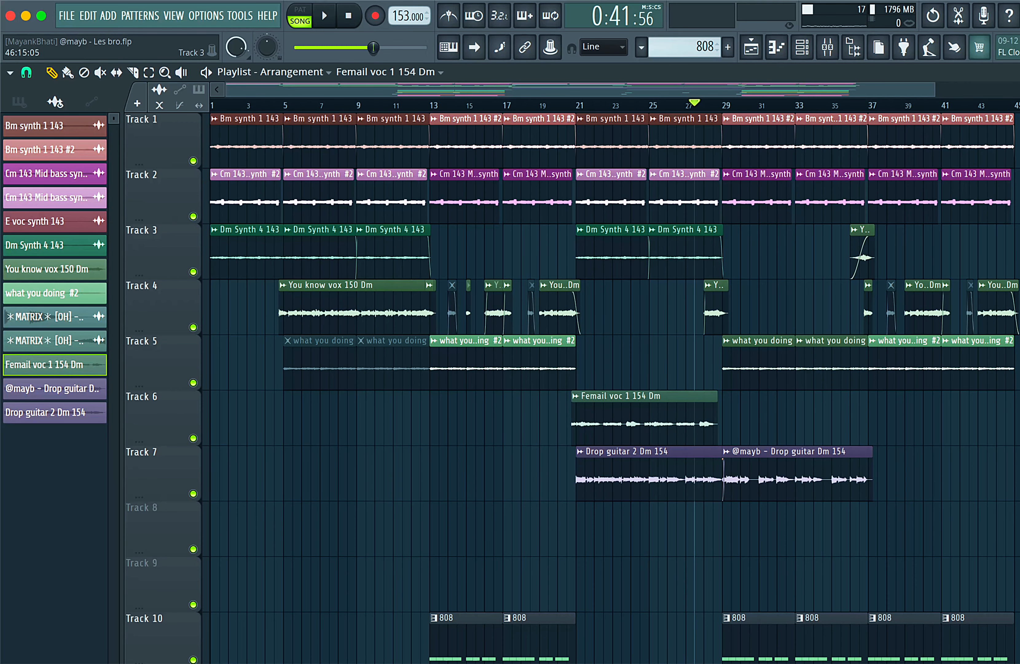
scroll(573, 388, "down", 13)
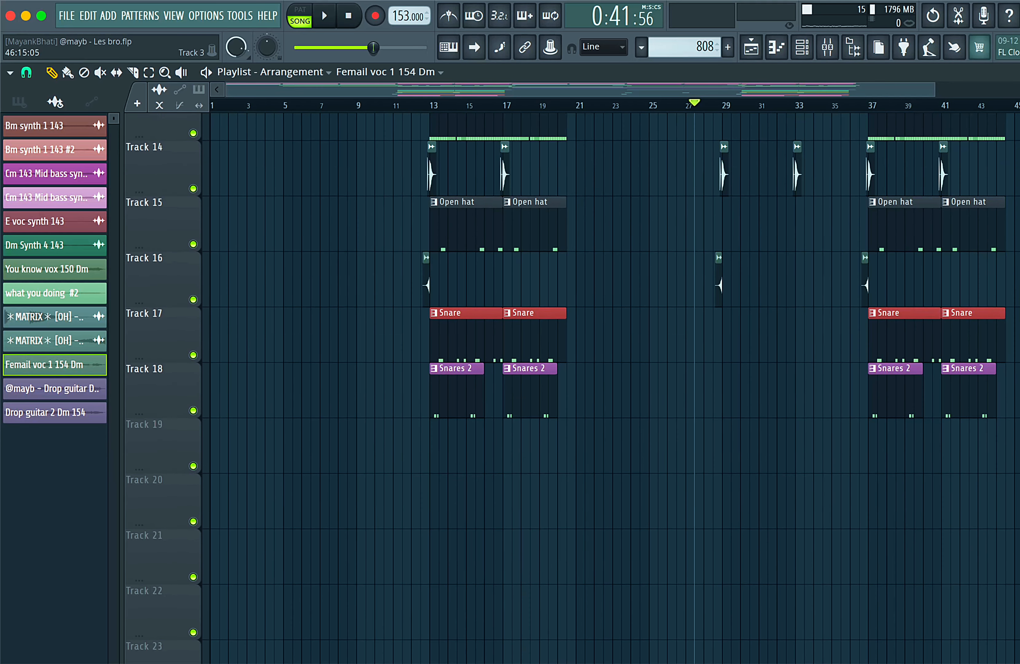
scroll(573, 388, "up", 10)
scroll(572, 387, "up", 3)
scroll(573, 388, "down", 11)
scroll(573, 388, "up", 11)
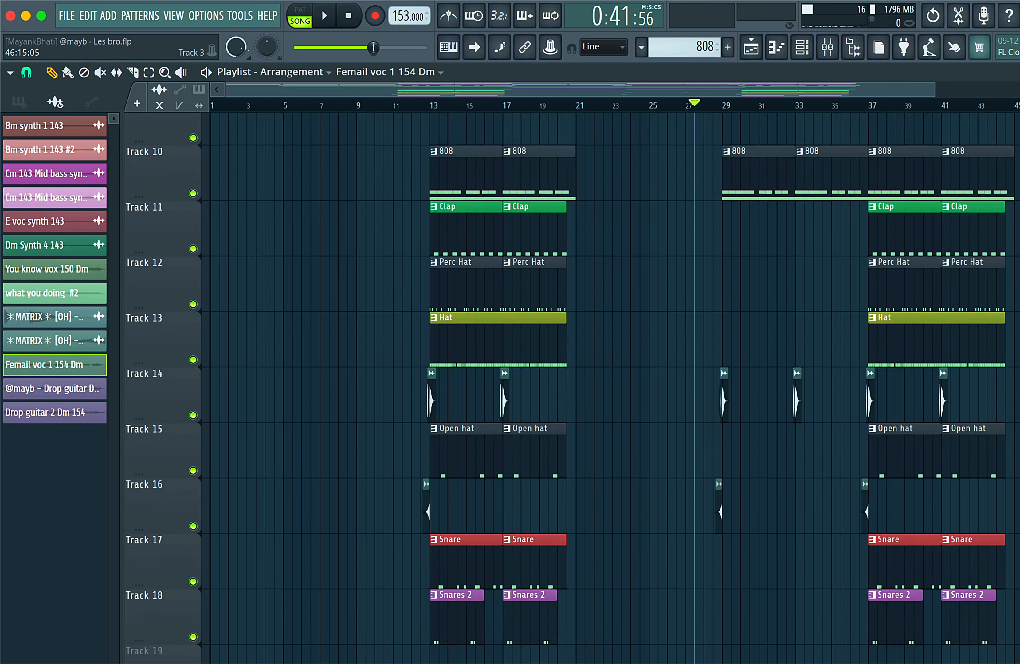
scroll(572, 388, "down", 12)
scroll(573, 387, "up", 10)
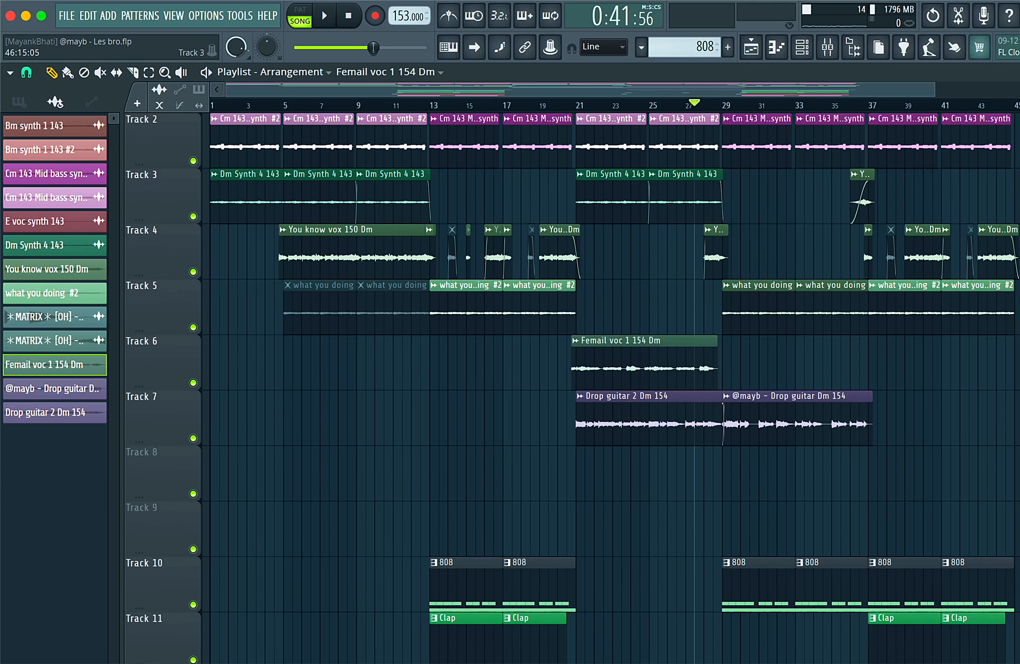
scroll(573, 388, "up", 3)
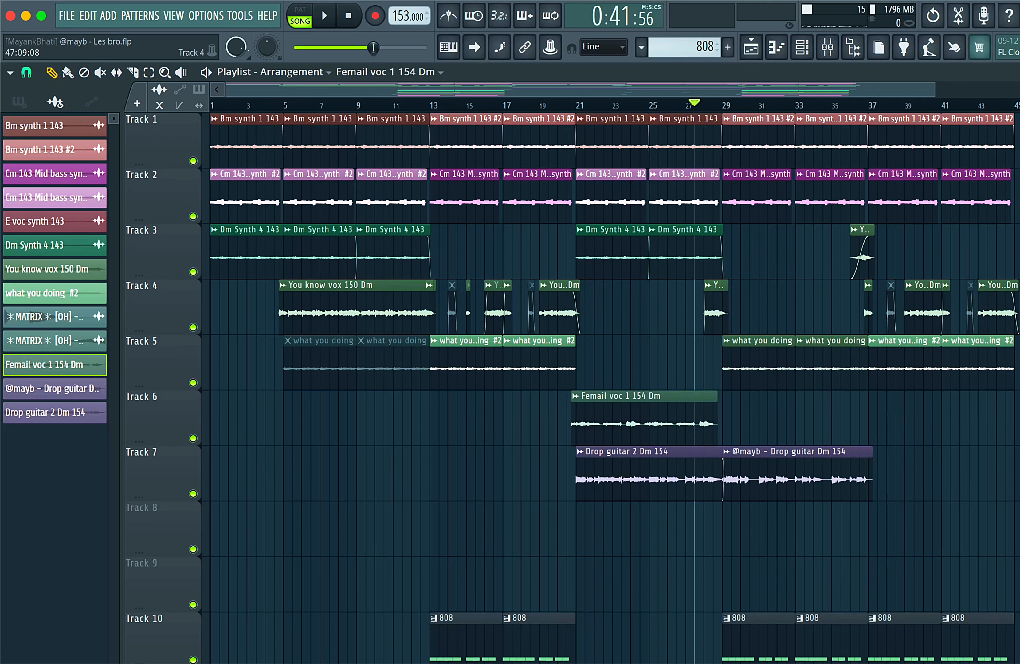
scroll(573, 388, "down", 2)
scroll(573, 387, "up", 2)
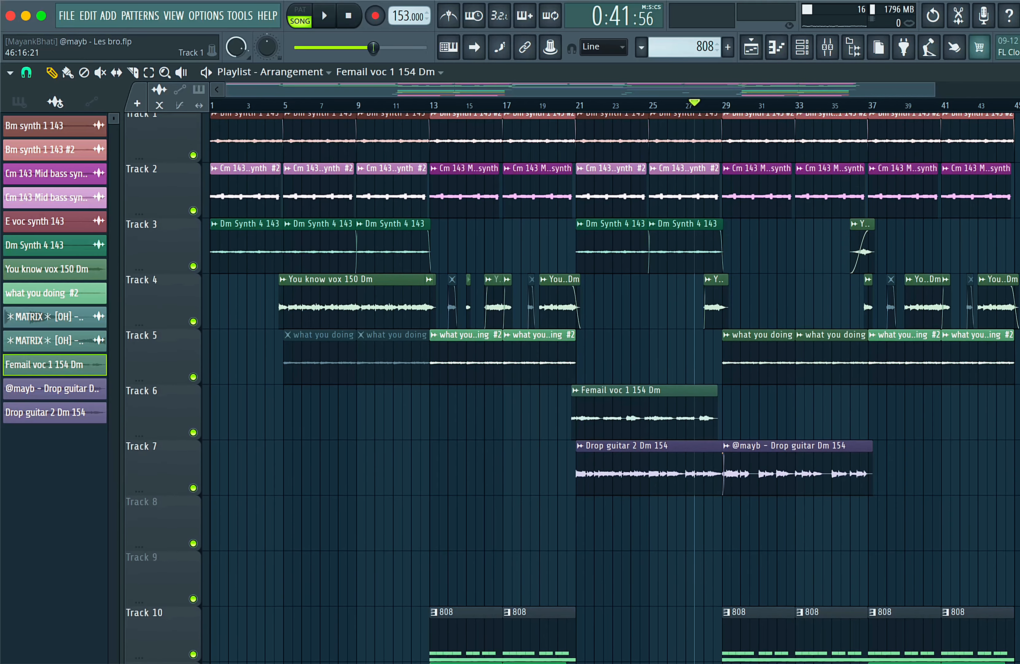